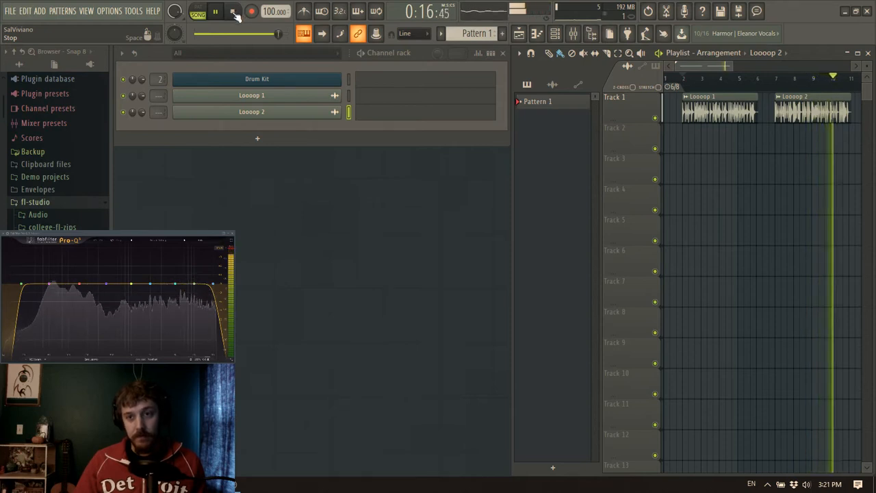
Stop playback, open the Drum Kit channel's FPC pads and bring the oneShots samples into view
click(234, 12)
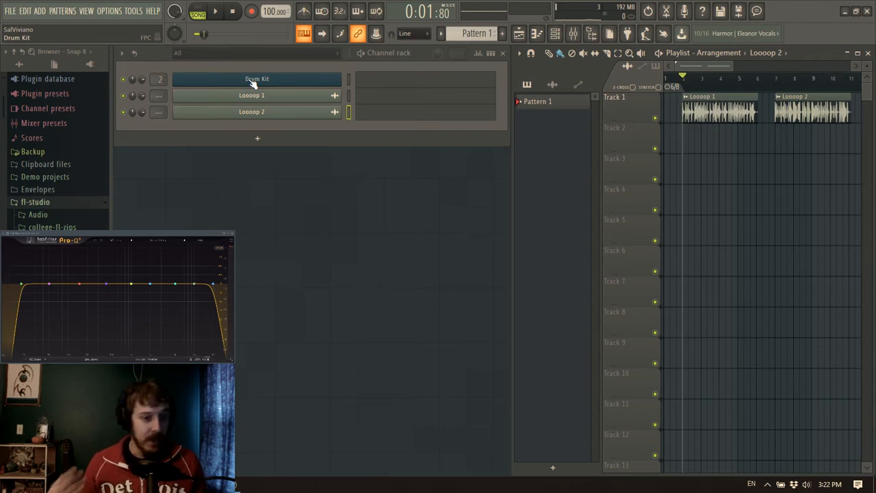
click(253, 79)
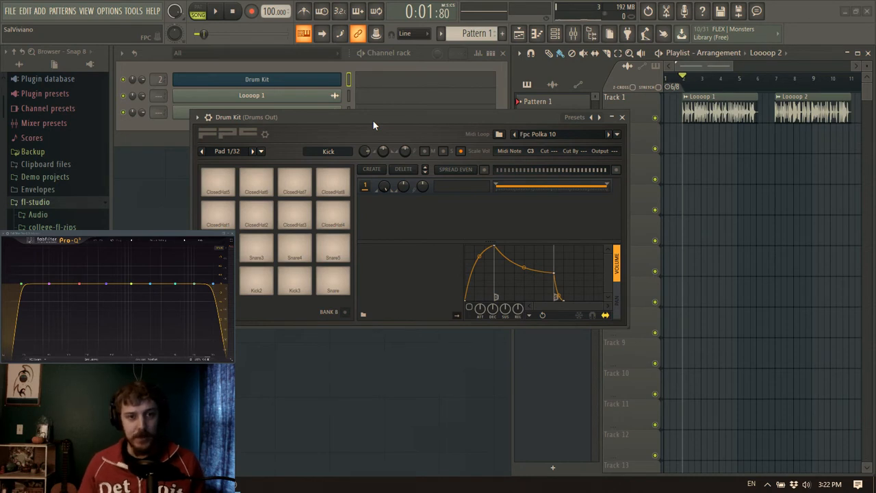
drag(389, 120, 378, 109)
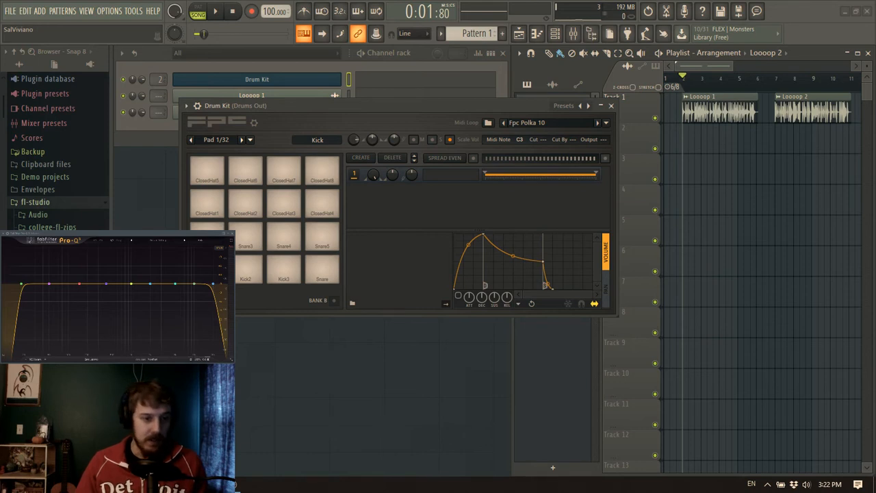
scroll(69, 185, down, 5)
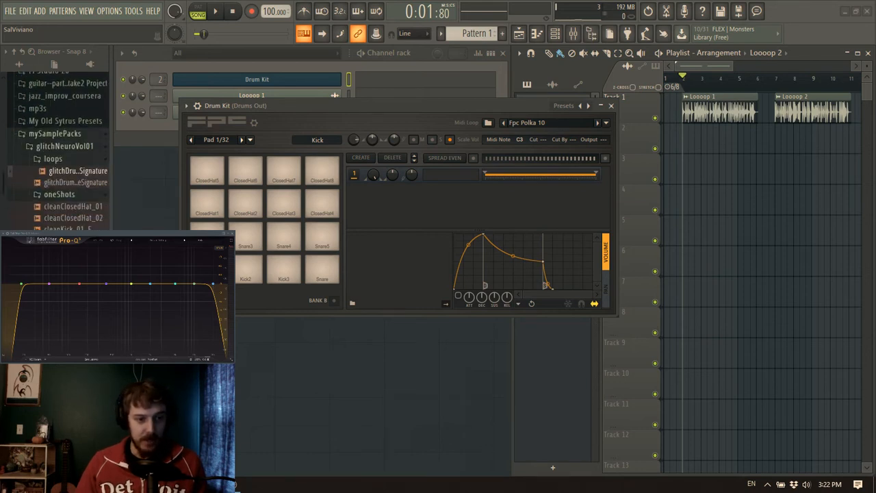
drag(291, 107, 318, 99)
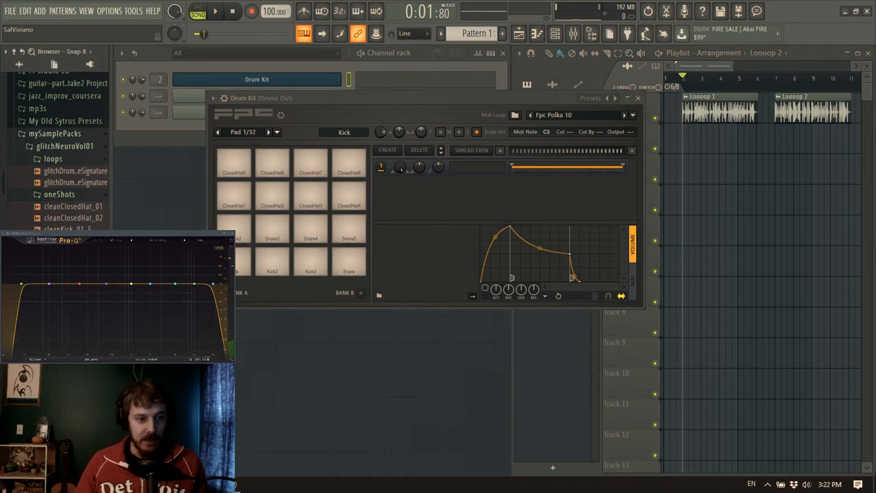
Audition the clean kick samples and load cleanKick_01_F onto the FPC Kick pad
click(72, 230)
click(72, 241)
click(72, 231)
click(72, 230)
drag(72, 231, 243, 267)
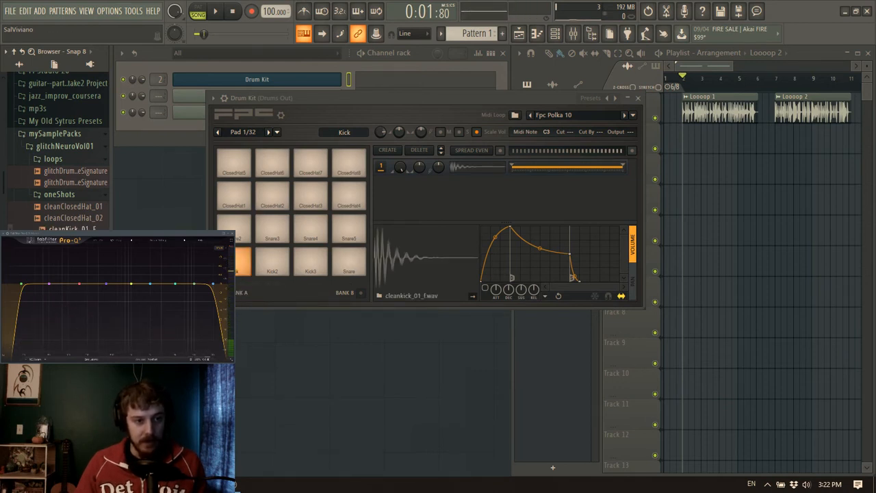
Audition the clean snare samples and load one onto the FPC Snare pad
click(72, 241)
click(72, 253)
click(72, 253)
click(72, 265)
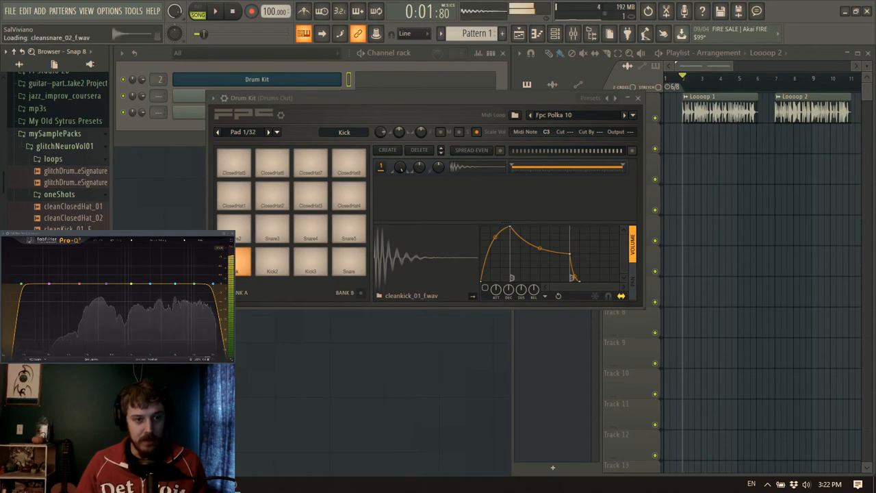
click(72, 253)
drag(72, 254, 354, 269)
Load cleanClosedHat_01 onto the ClosedHat1 pad and cleanClosedHat_02 onto the ClosedHat2 pad
click(75, 206)
click(87, 217)
drag(83, 207, 238, 198)
click(66, 219)
drag(66, 219, 272, 197)
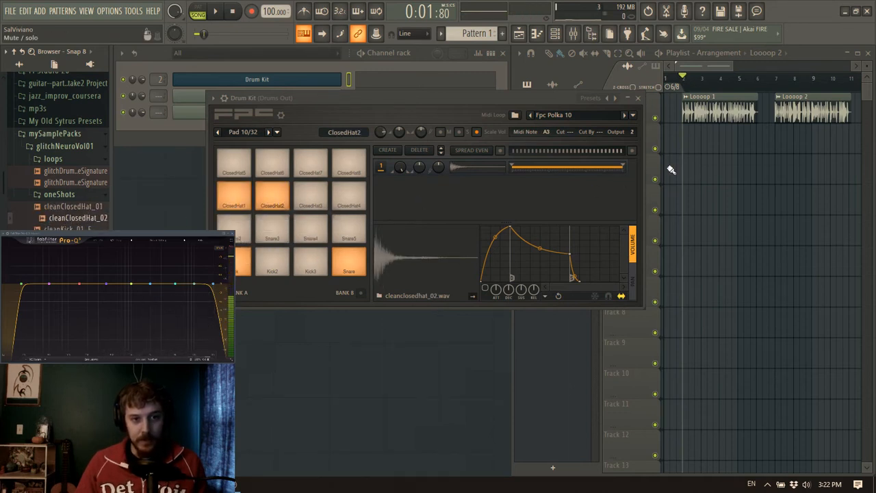
Close the Drum Kit and delete both Loooop clips from Track 1 of the Playlist
click(637, 100)
right_click(700, 114)
right_click(813, 111)
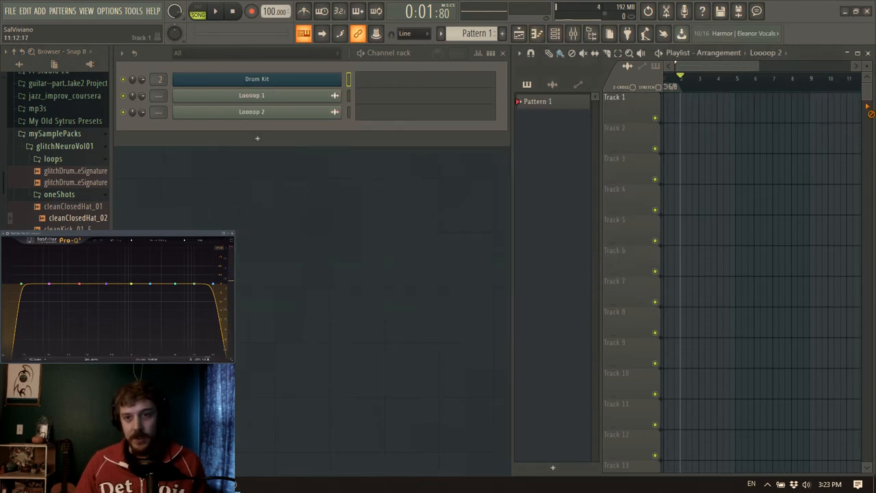
drag(697, 67, 659, 70)
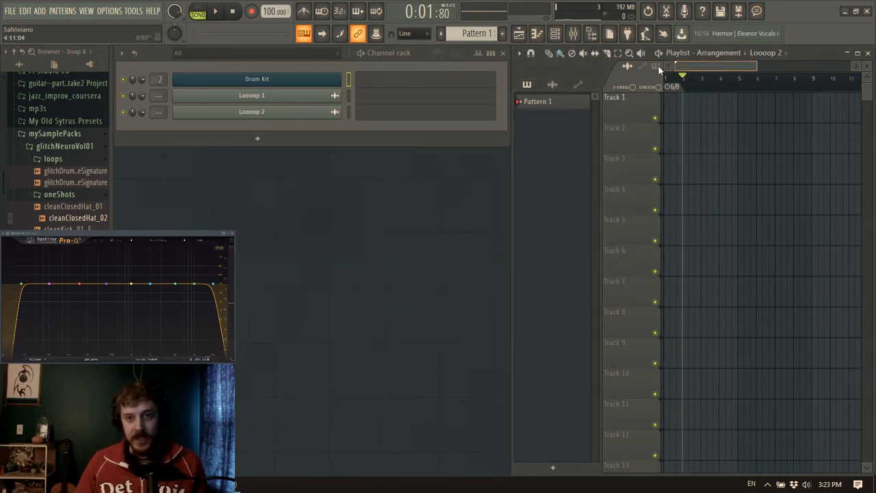
In pattern mode, add Drum Kit snares on steps 5, 7 and 11 and a one-step kick on step 12, and audition the bar
click(387, 83)
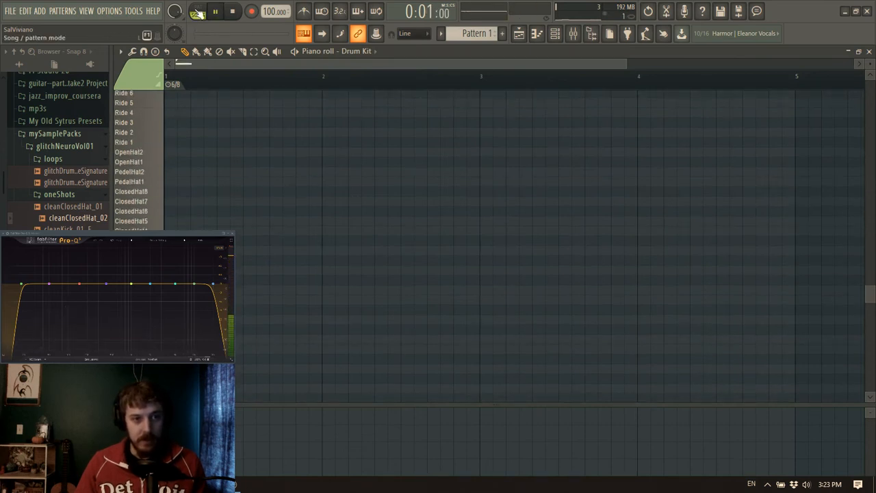
key(space)
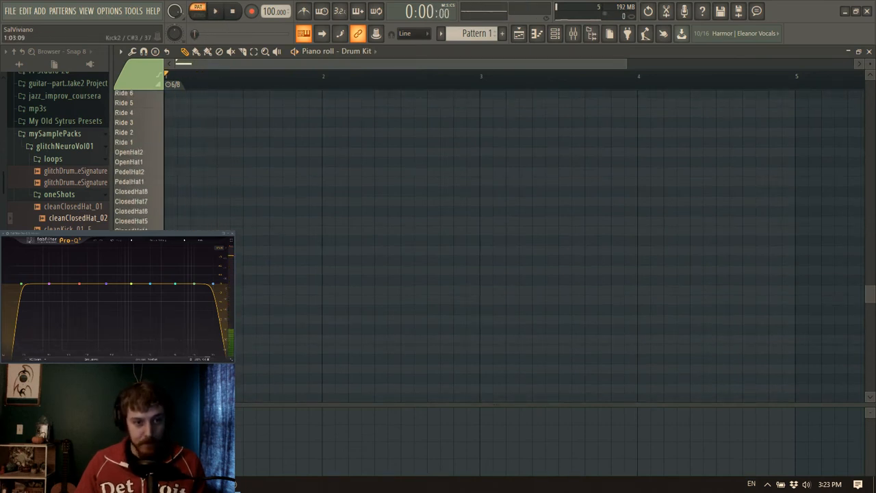
click(248, 310)
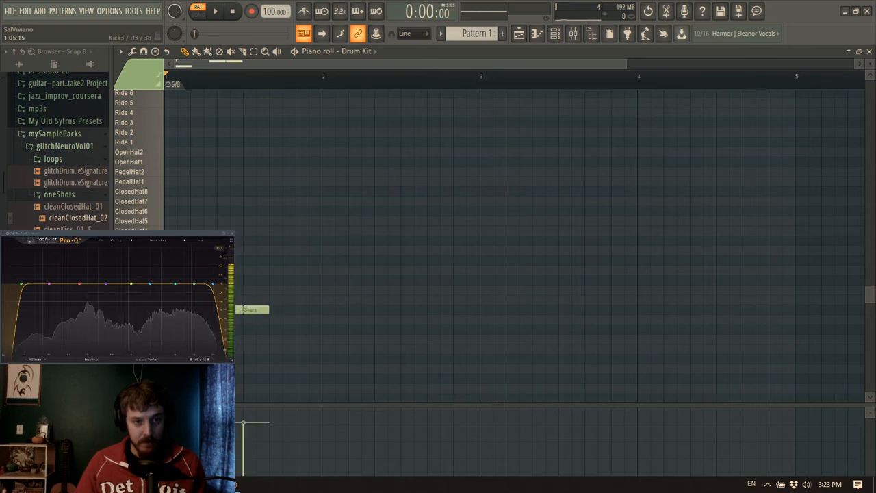
click(299, 313)
click(316, 340)
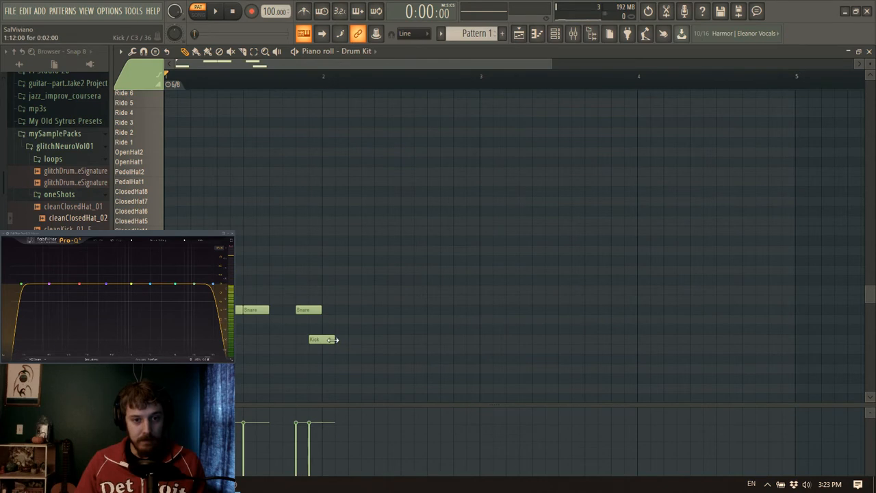
key(space)
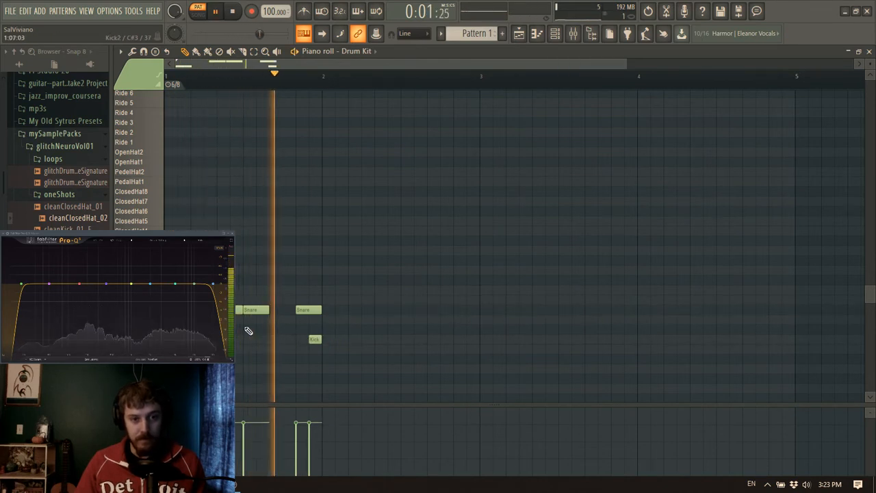
key(space)
Add a one-step kick on step 9, directly after the second snare, and audition the beat
click(290, 339)
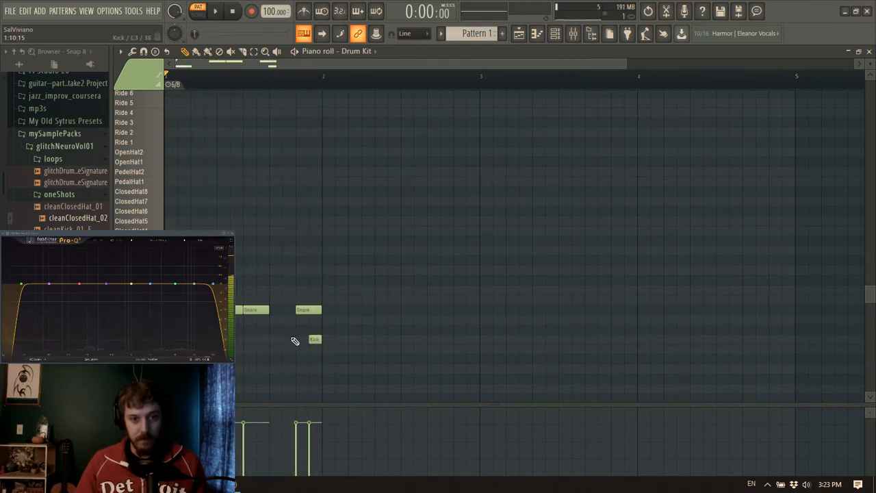
key(space)
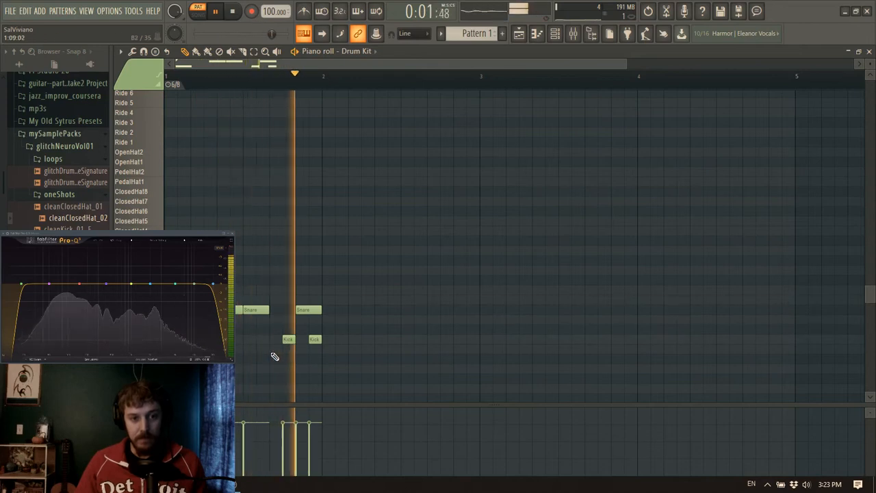
drag(290, 341, 277, 341)
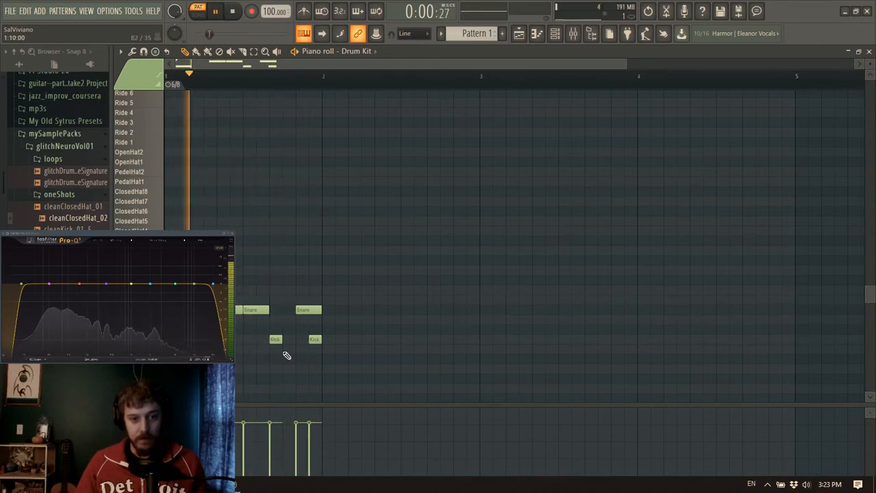
key(space)
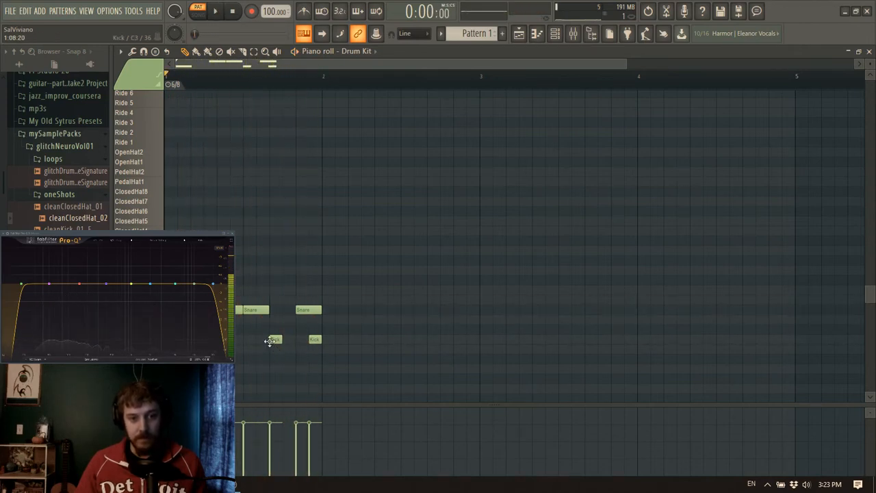
Set the global snap to 1/2 step
scroll(286, 77, up, 3)
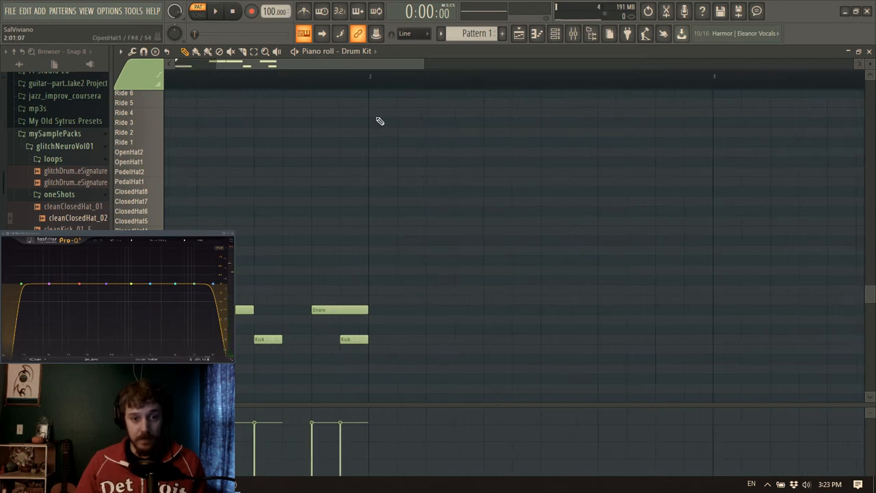
click(425, 34)
click(412, 111)
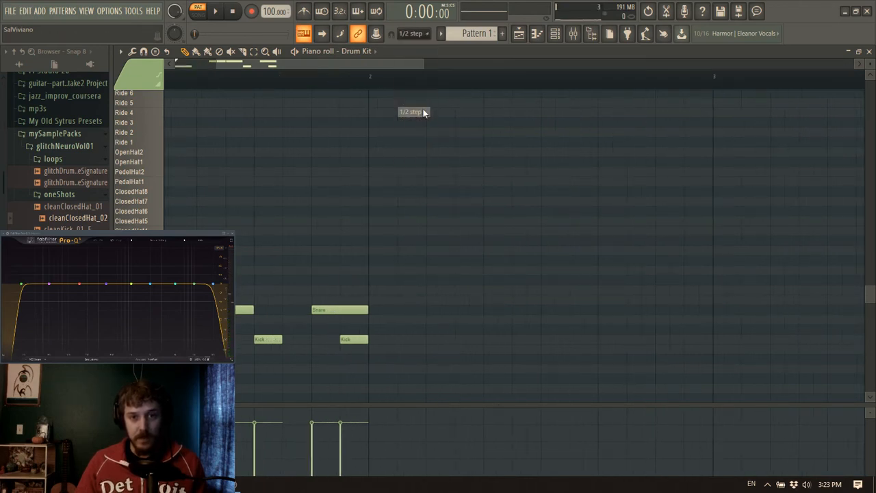
Try the last kick half a step earlier, audition it, and move it back to step 12
drag(352, 341, 339, 340)
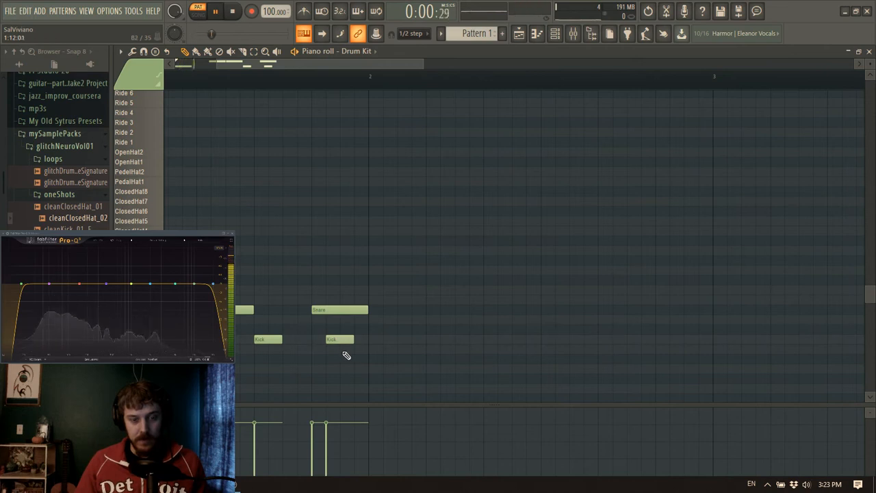
key(space)
key(space)
drag(341, 338, 358, 338)
click(370, 301)
right_click(377, 301)
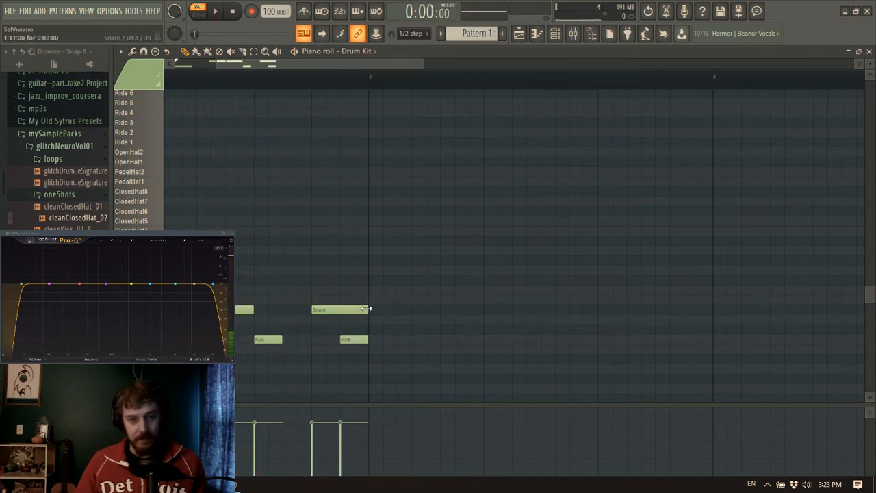
Shorten the last snare in the bar to one step and audition the beat
drag(356, 64, 246, 186)
key(space)
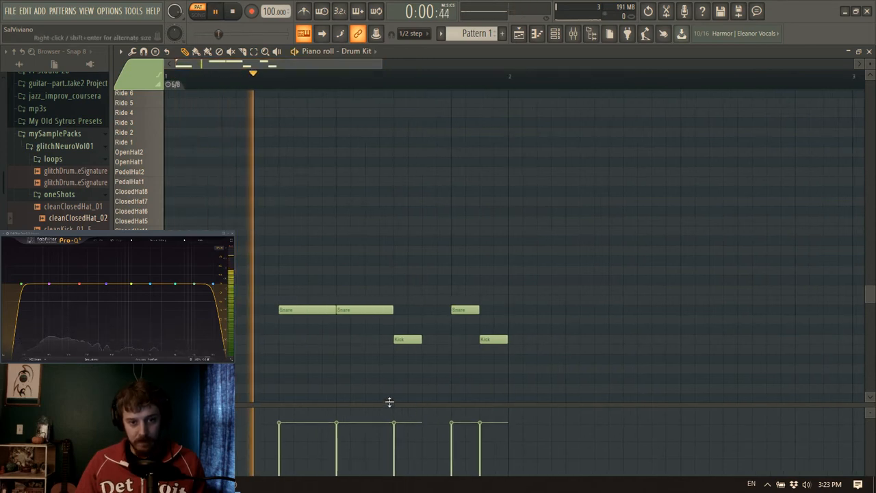
key(space)
Shorten the first snare to one step, fill step 6 with two half-step snares, and lower the velocities of all three
drag(315, 307, 305, 314)
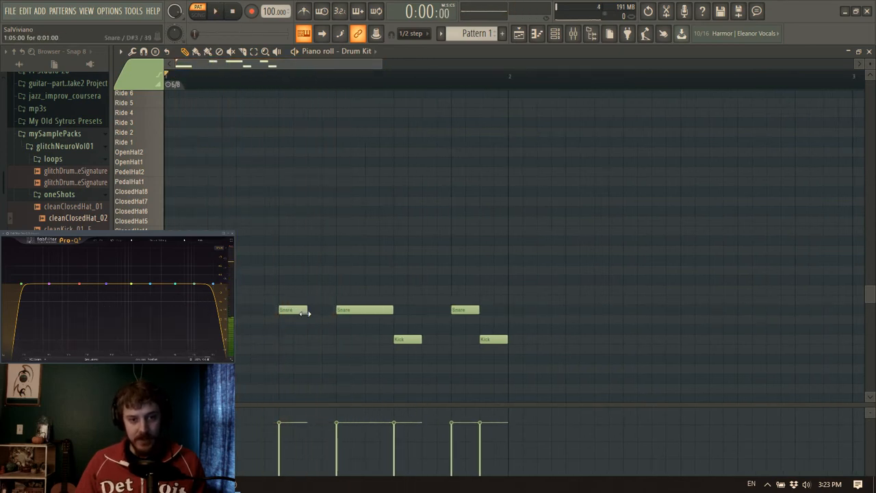
click(317, 310)
click(328, 310)
drag(290, 454, 287, 431)
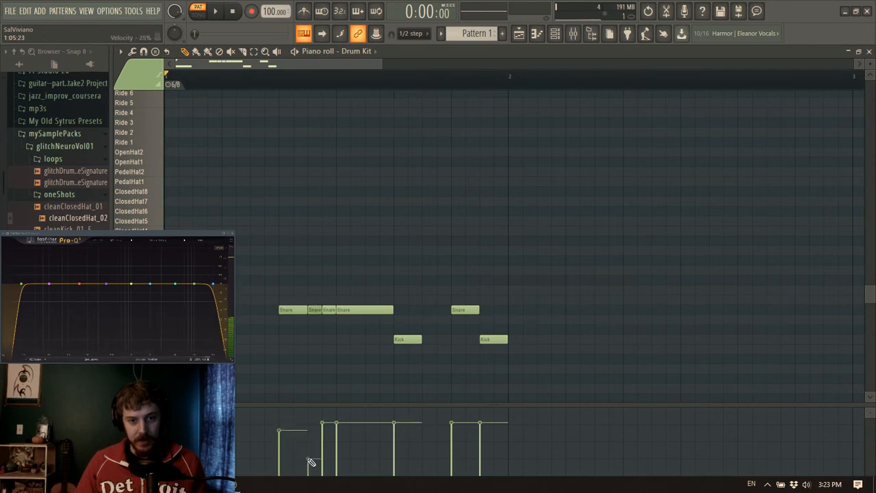
key(space)
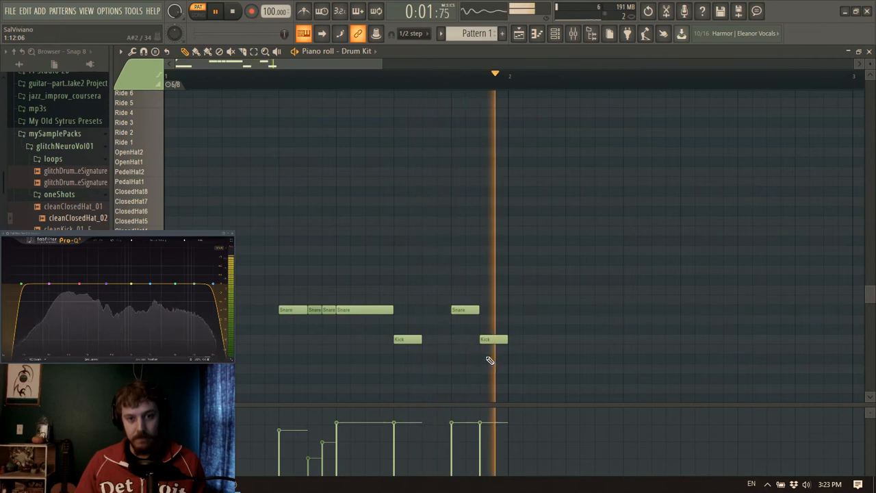
key(space)
Try the last snare and kick one step earlier, on steps 10 and 11, and audition the beat
drag(492, 339, 464, 340)
drag(455, 310, 429, 309)
key(space)
key(space)
key(space)
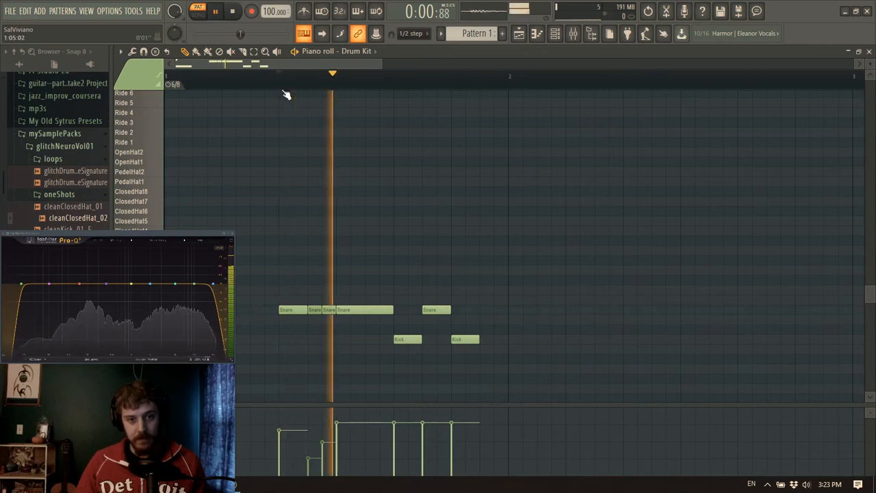
Try the last snare on step 12 after the kick, audition it, and restore the snare to step 11 and kick to step 12
key(space)
drag(435, 311, 493, 314)
key(space)
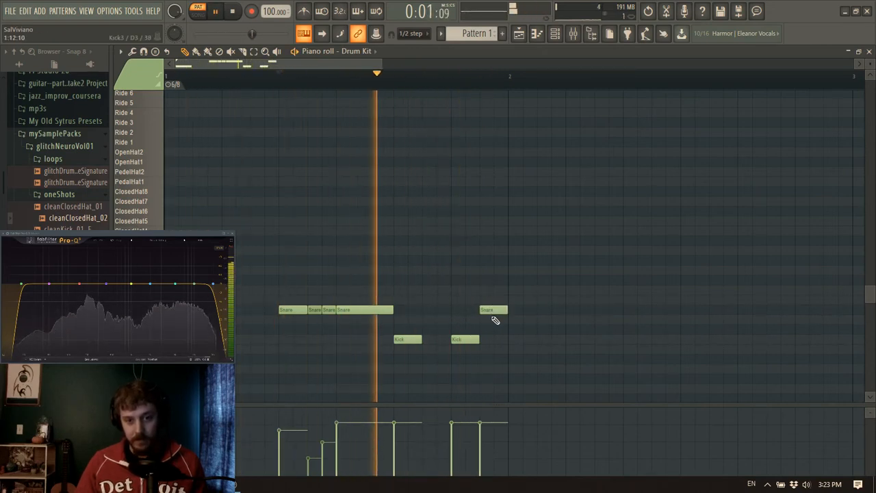
key(space)
drag(487, 309, 458, 307)
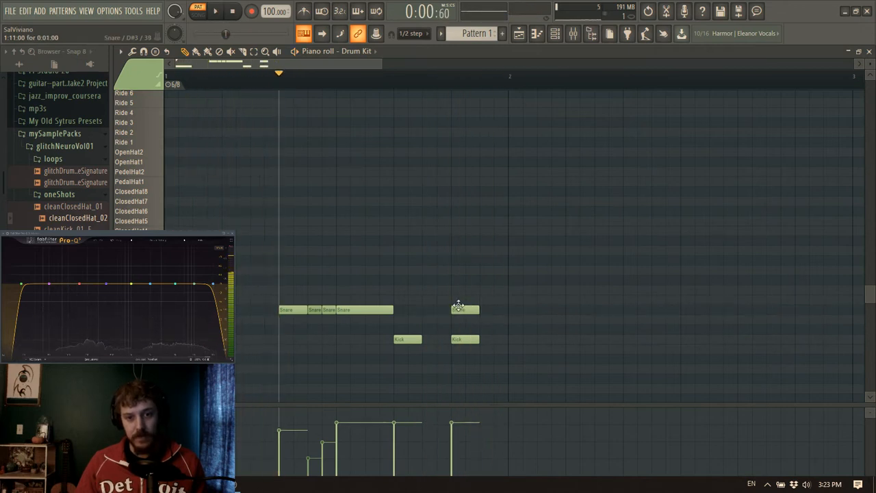
drag(465, 337, 494, 339)
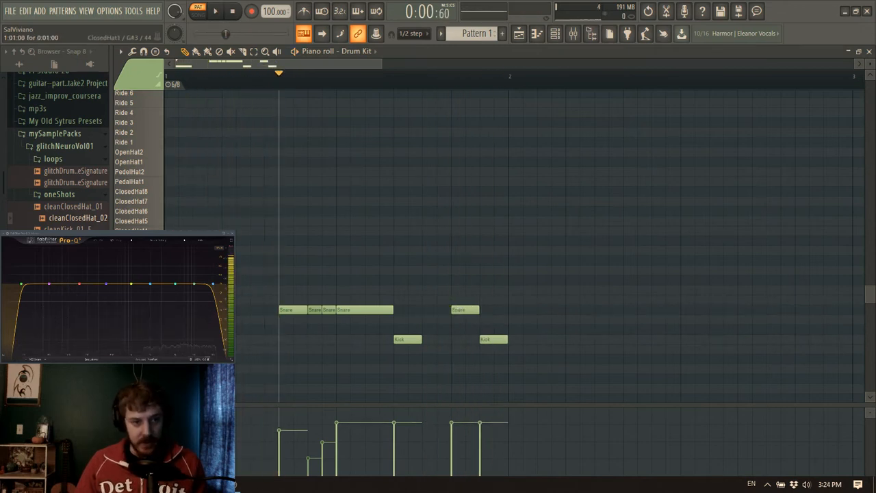
Add a ClosedHat1 note on step 3 and a ClosedHat2 note on step 4, and audition the beat
click(243, 260)
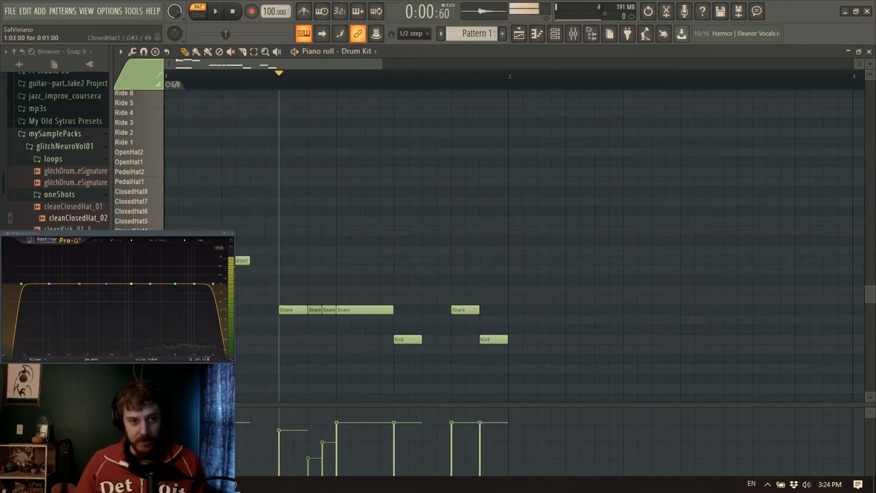
click(252, 251)
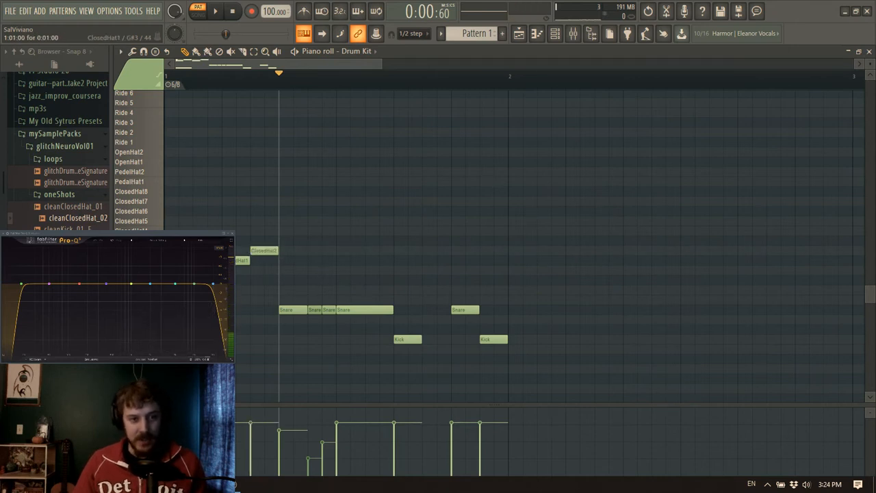
click(215, 11)
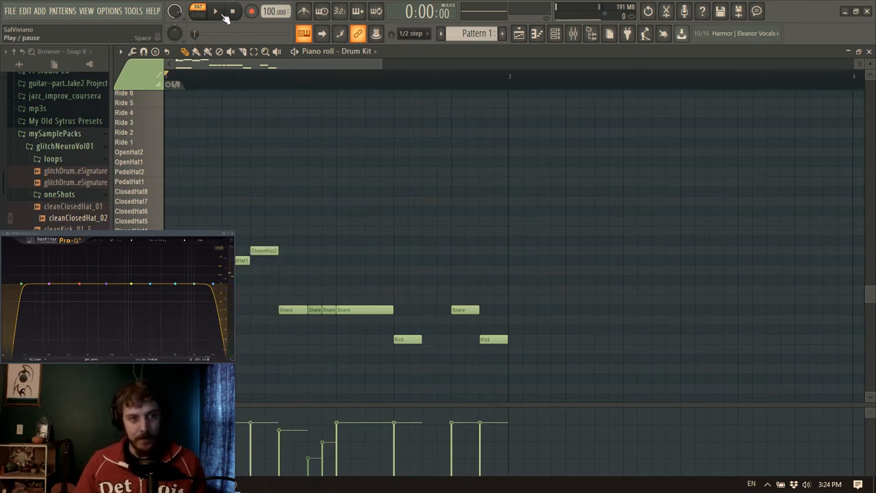
key(space)
Move the step 3 hat to ClosedHat2, lower the step 4 hat's velocity to about 32%, and audition the beat
drag(243, 262, 243, 252)
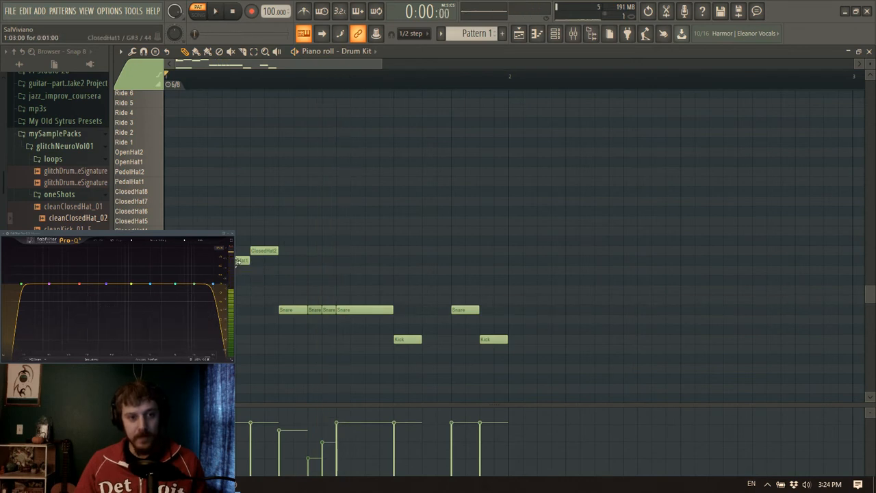
click(255, 451)
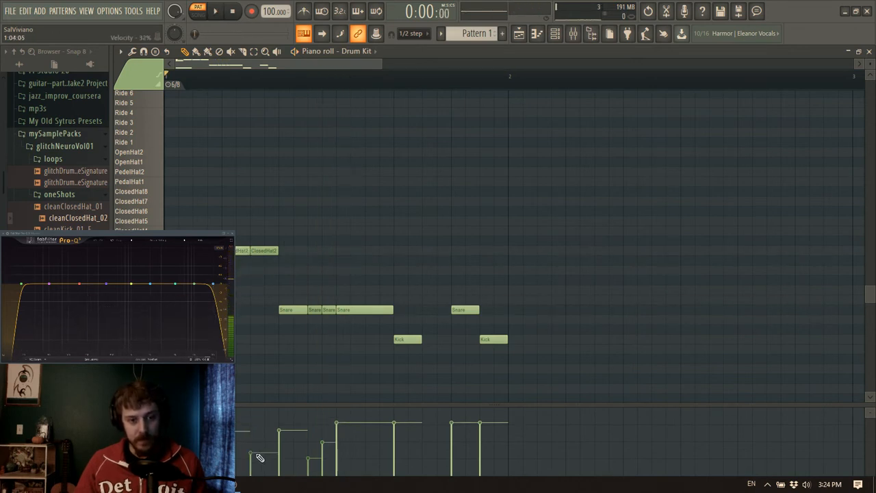
key(space)
key(space)
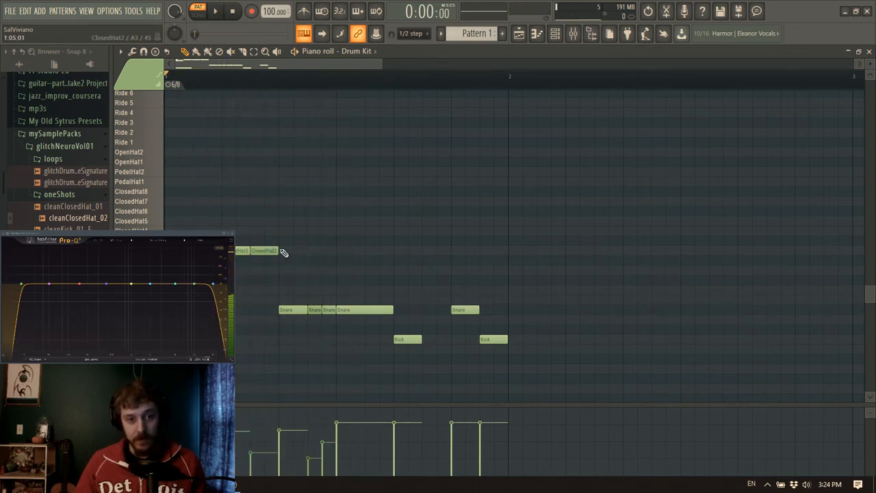
Add ClosedHat1 on step 5 and ClosedHat2 on steps 7 and 8, raising the velocity of the step 8 hat
click(281, 261)
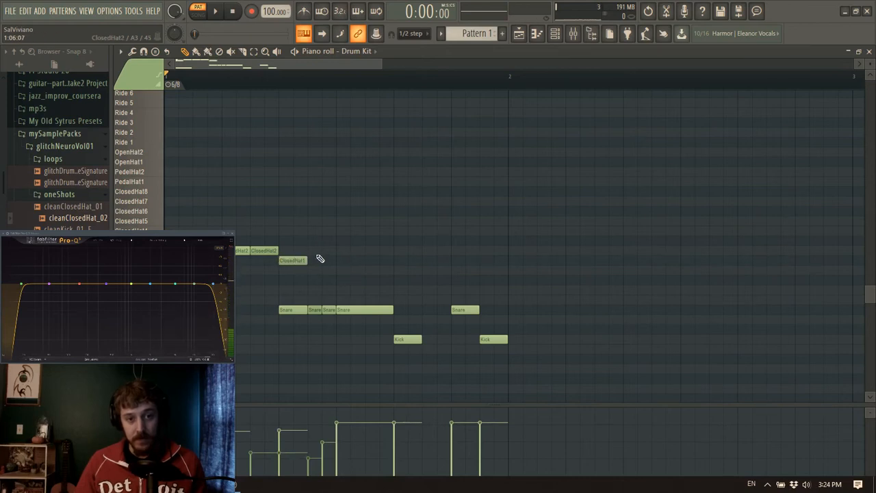
key(space)
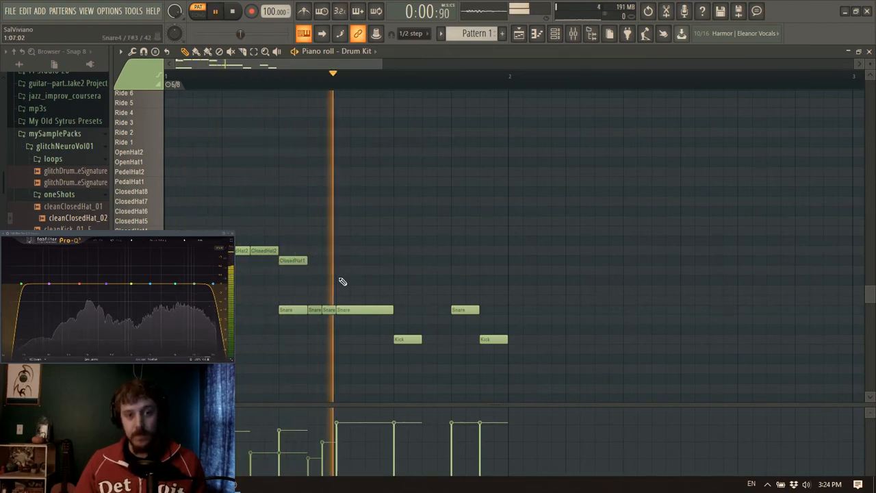
key(space)
click(343, 252)
click(372, 251)
drag(370, 434, 367, 422)
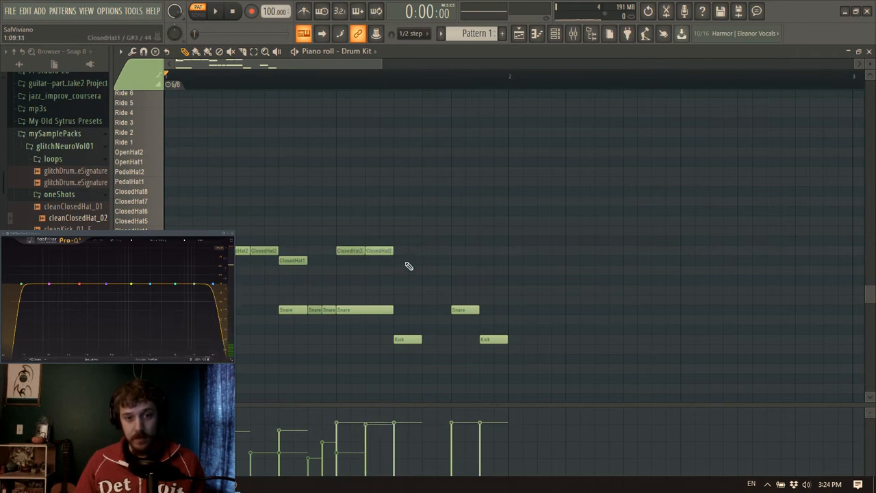
Add ClosedHat1 on steps 9 and 12 and ClosedHat2 on step 10, auditioning the beat
click(401, 263)
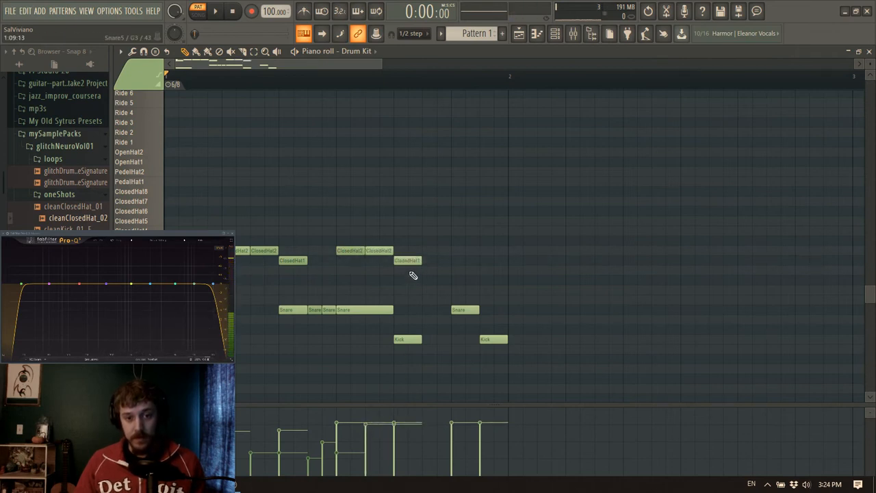
click(431, 251)
key(space)
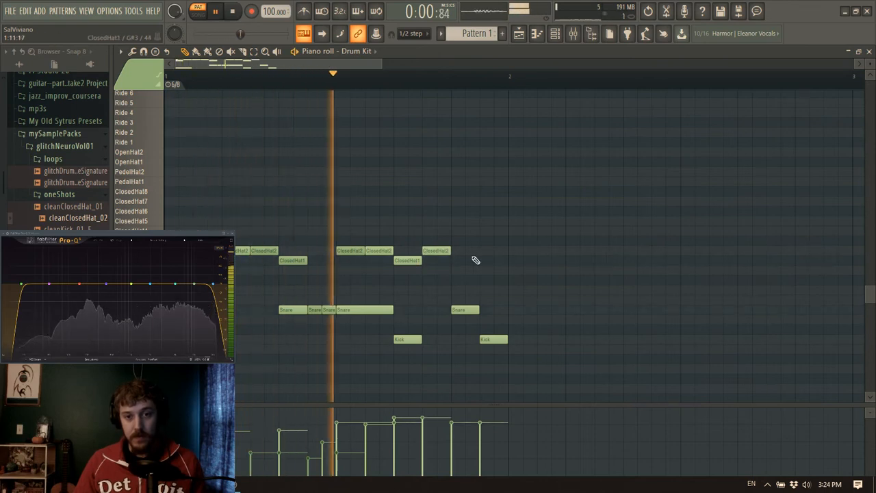
key(space)
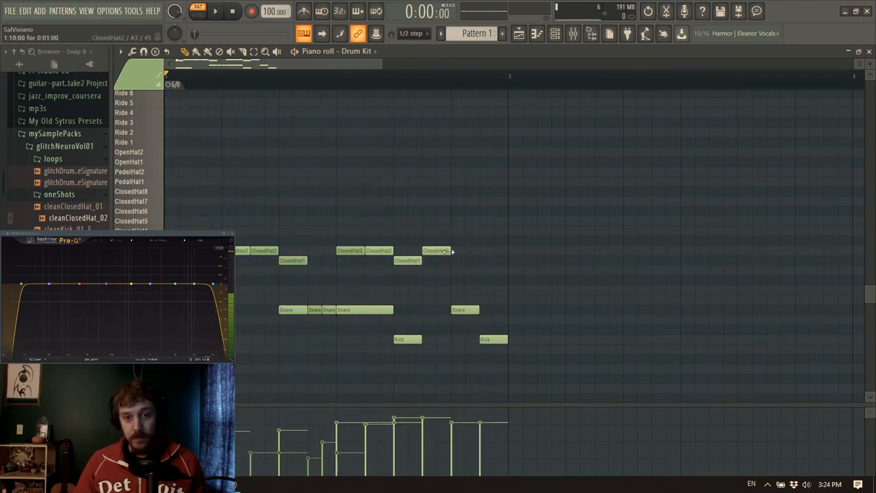
drag(486, 243, 491, 263)
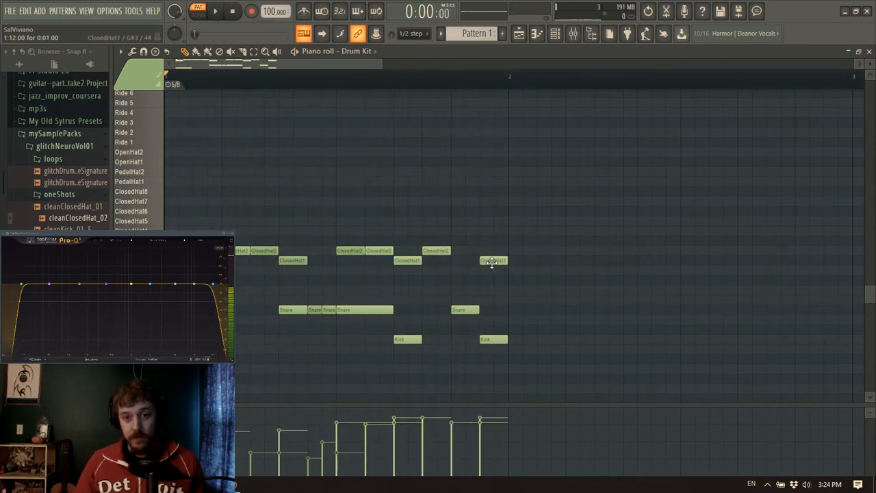
key(space)
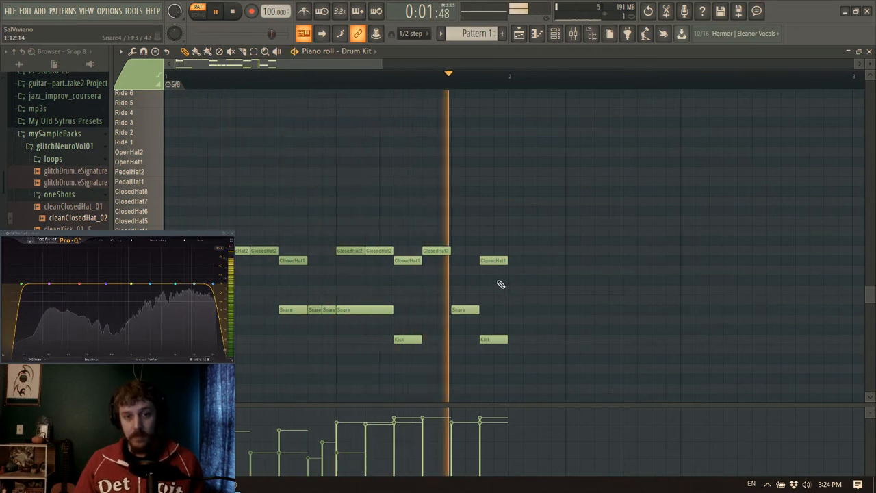
key(space)
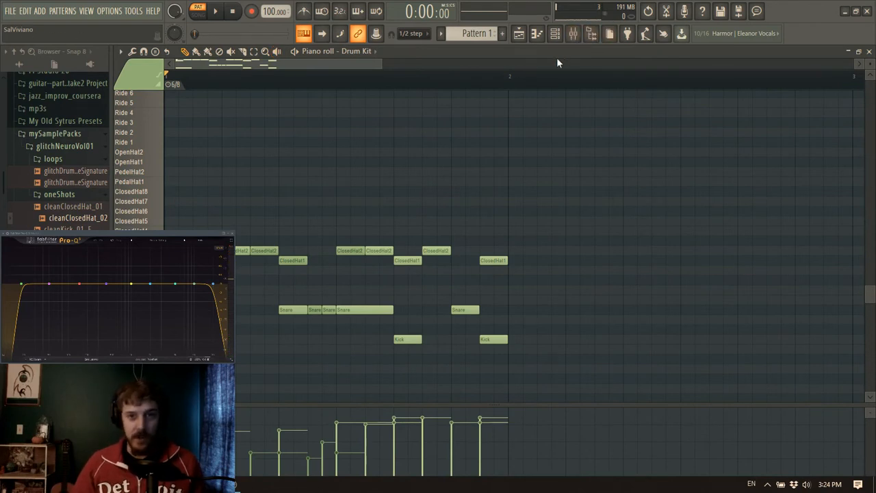
click(573, 33)
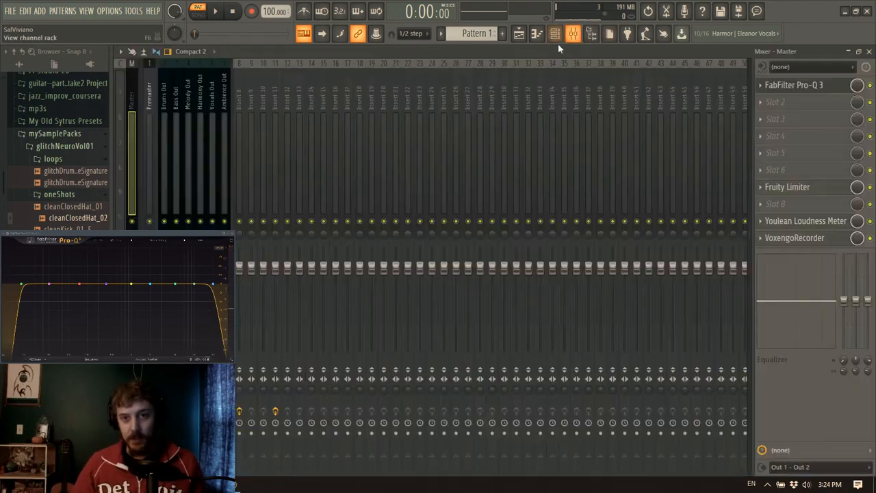
click(518, 33)
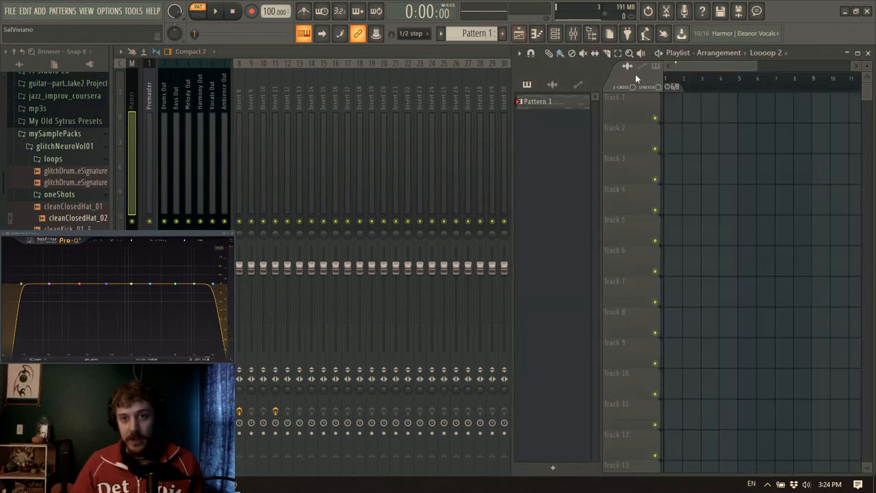
click(673, 115)
right_click(695, 111)
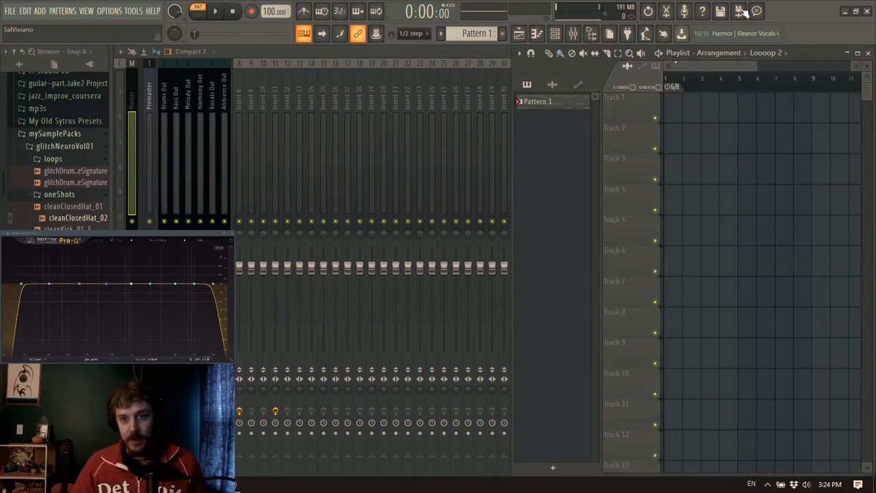
Select the Drums Out mixer track and play the pattern to check which tracks receive the drum signal
click(397, 54)
click(168, 121)
key(space)
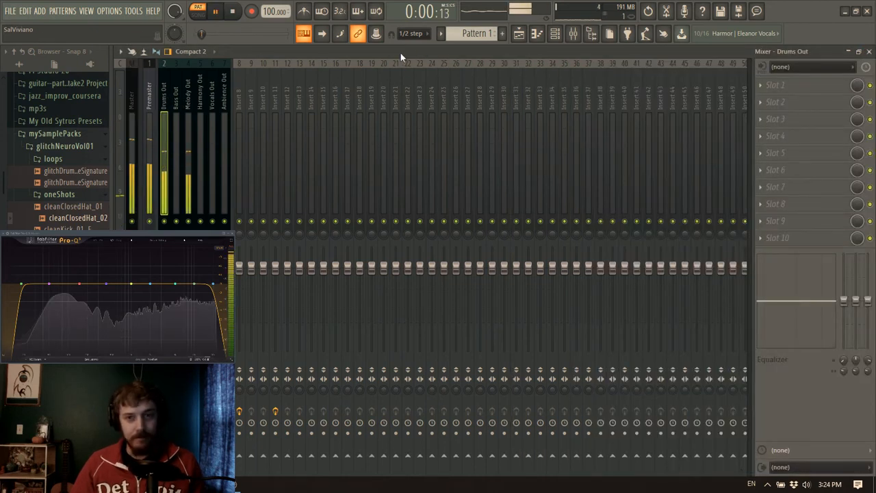
key(space)
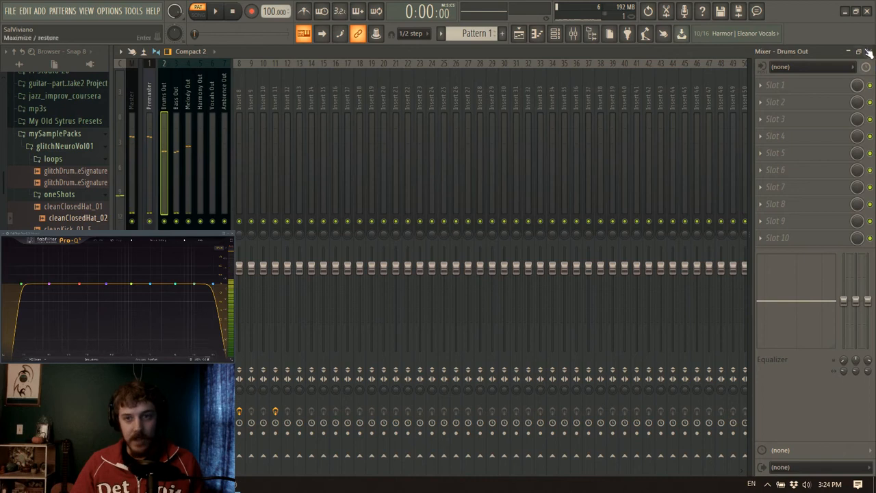
Clear the separate output assignments of the Snare, ClosedHat1 and ClosedHat2 pads in the Drum Kit
click(869, 52)
double_click(371, 58)
click(364, 74)
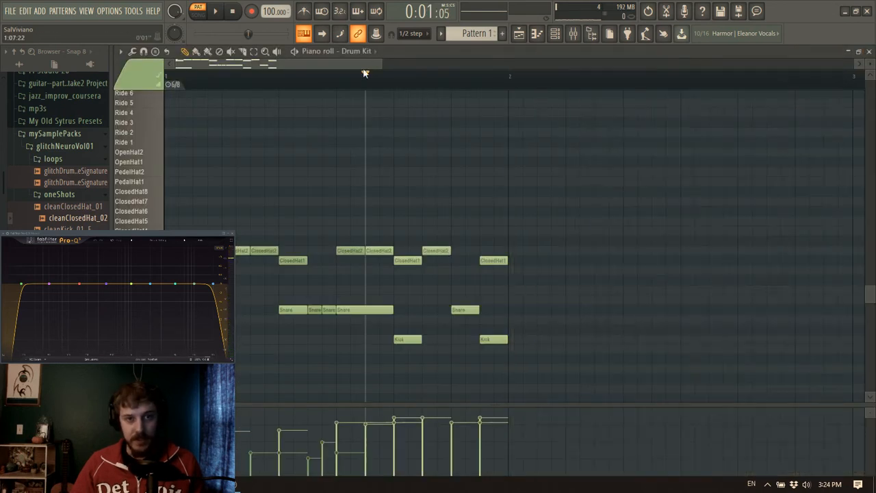
click(869, 52)
click(280, 80)
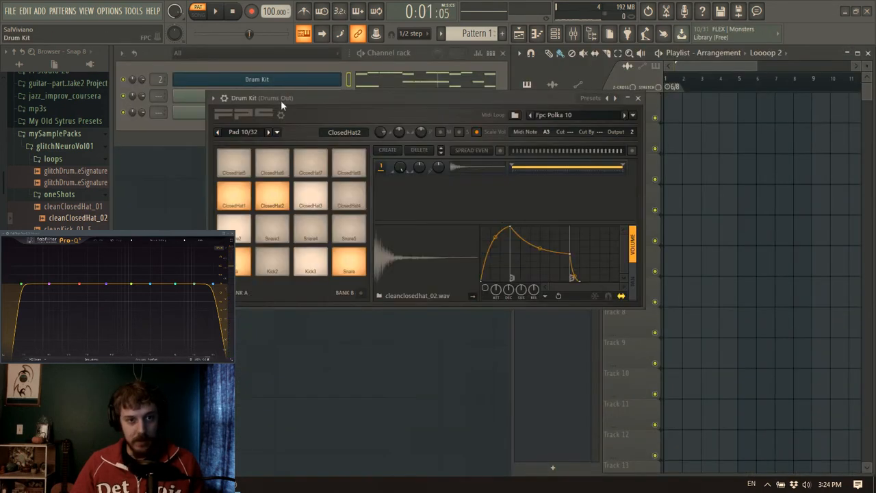
click(244, 271)
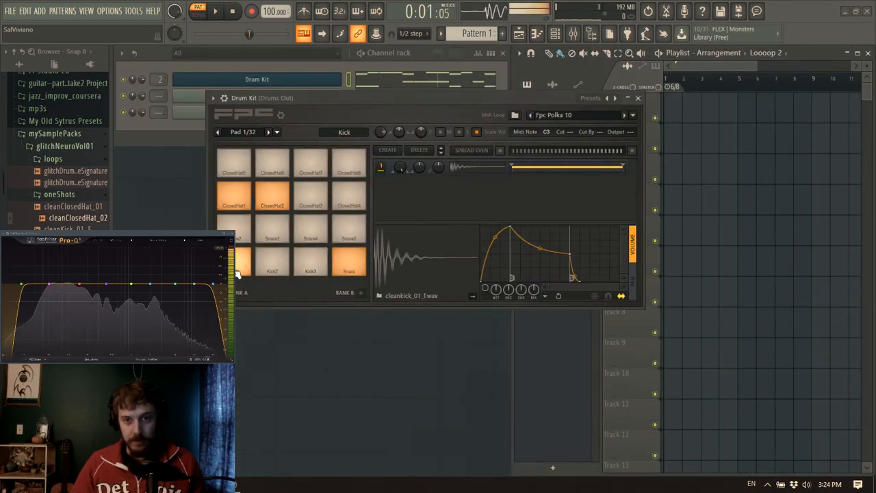
click(346, 262)
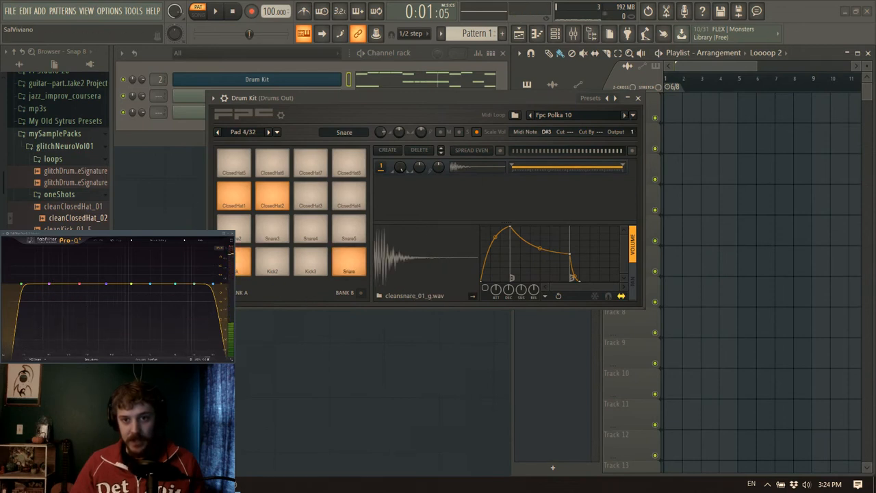
click(237, 204)
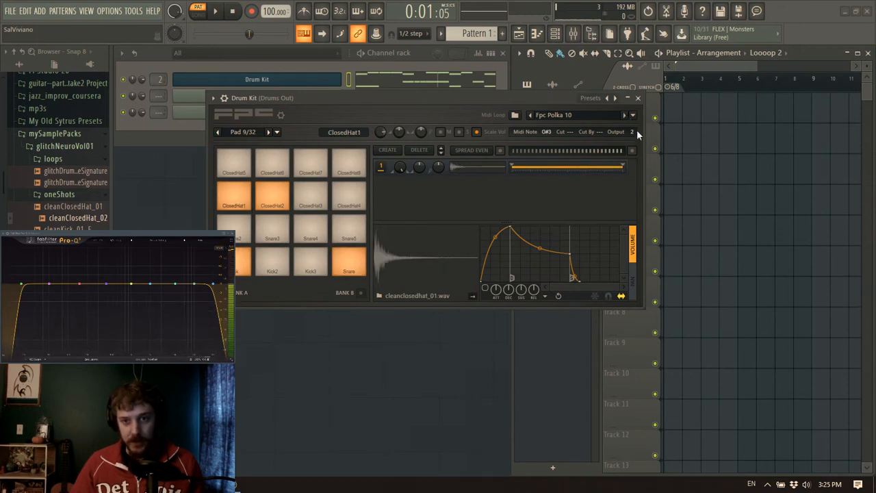
click(266, 205)
click(266, 206)
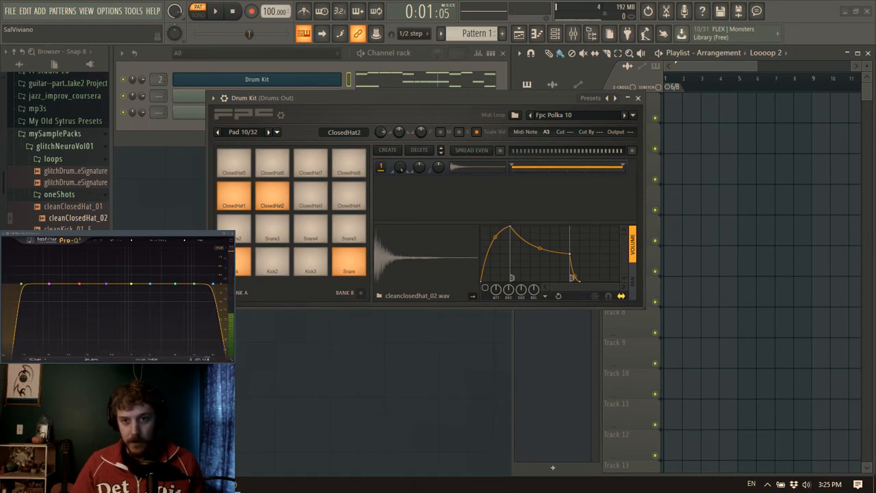
click(639, 99)
Load Fruity Flangus into effect slot 1 of the Drums Out mixer track
click(574, 33)
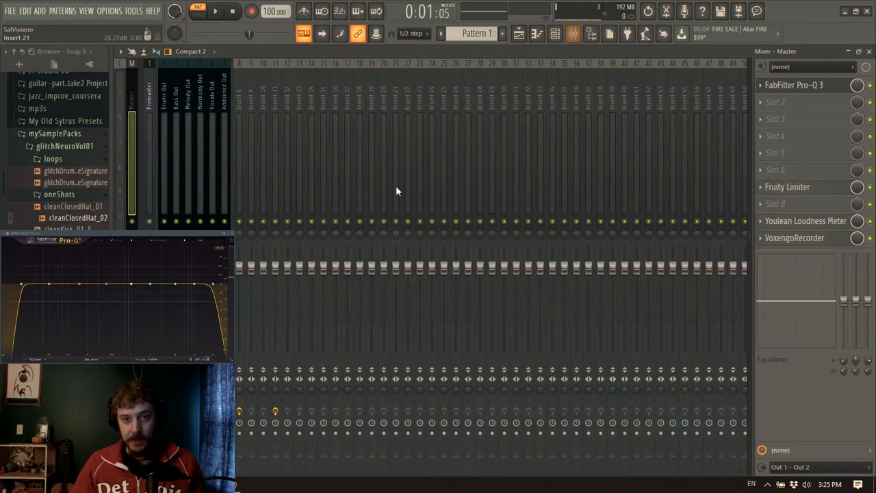
click(167, 106)
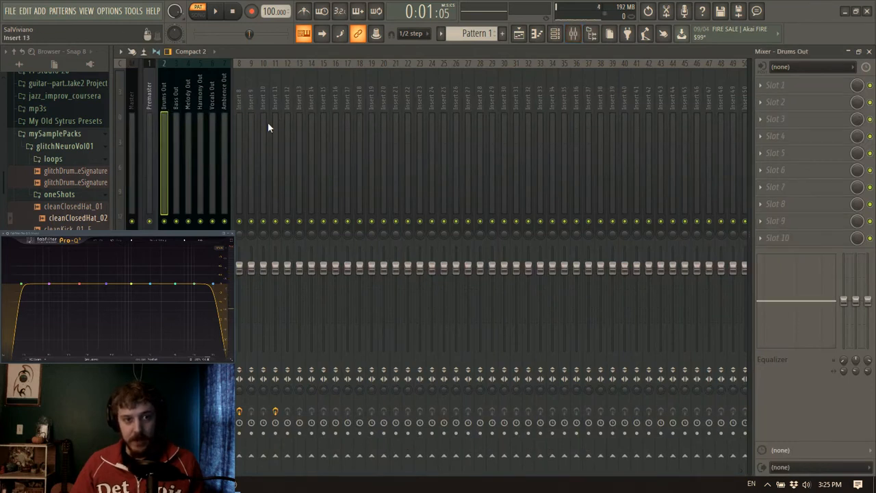
click(790, 85)
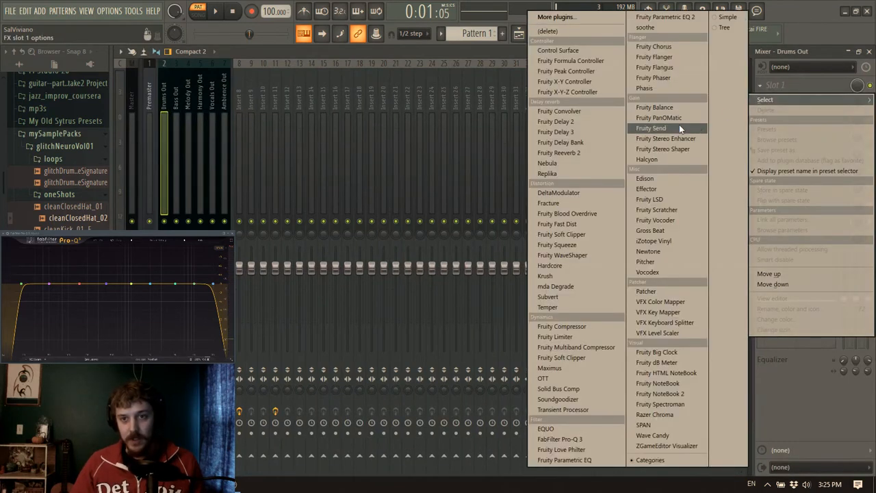
click(668, 68)
drag(193, 141, 370, 141)
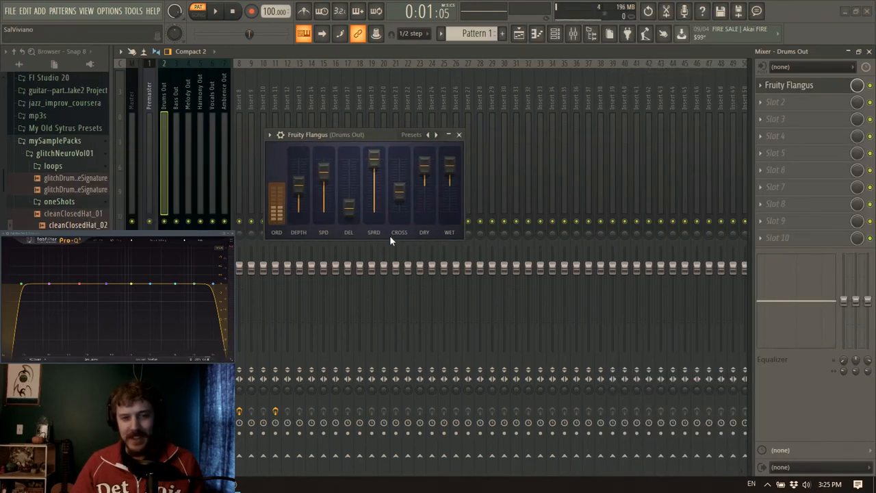
Apply the For drums preset to Fruity Flangus, close the effect, and audition the processed drums
click(435, 135)
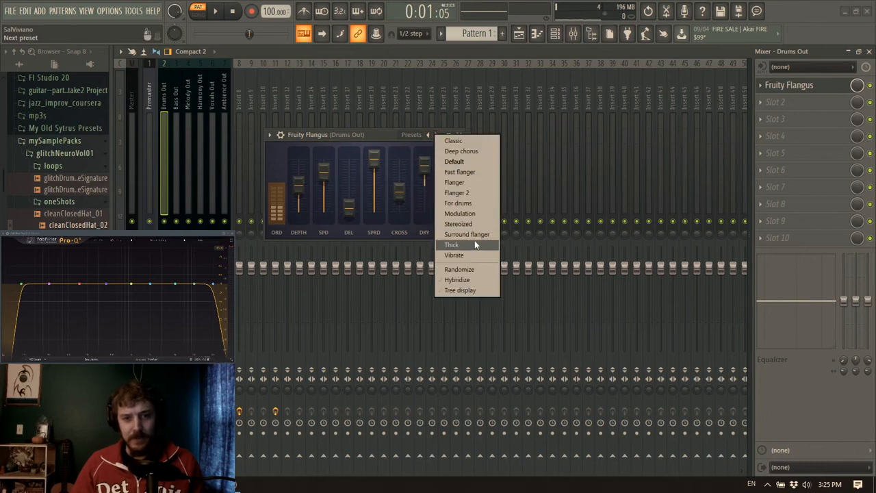
click(458, 203)
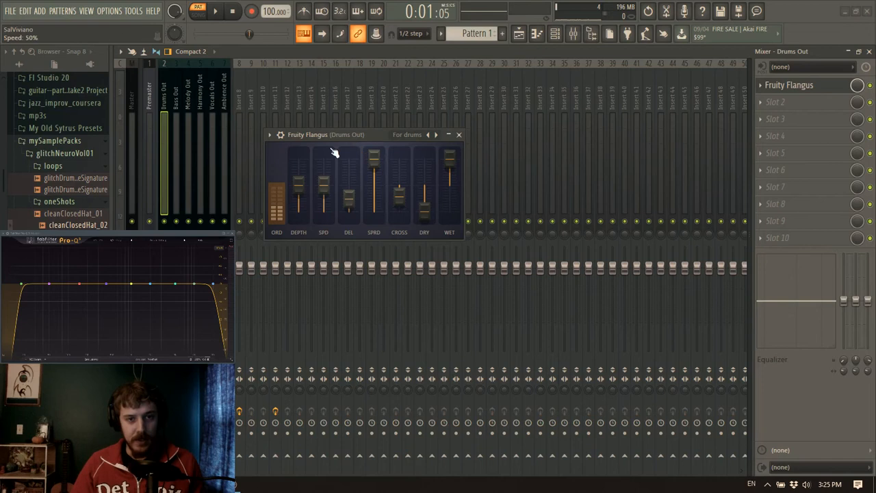
click(460, 135)
click(168, 103)
key(space)
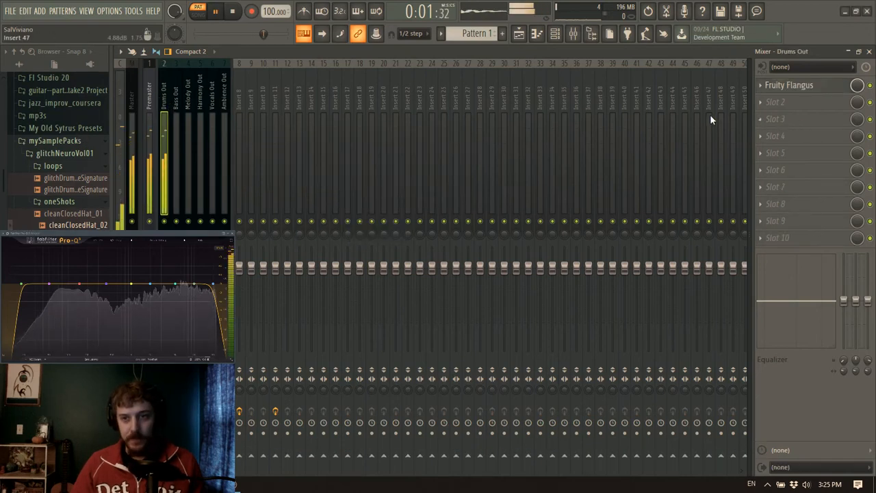
click(215, 11)
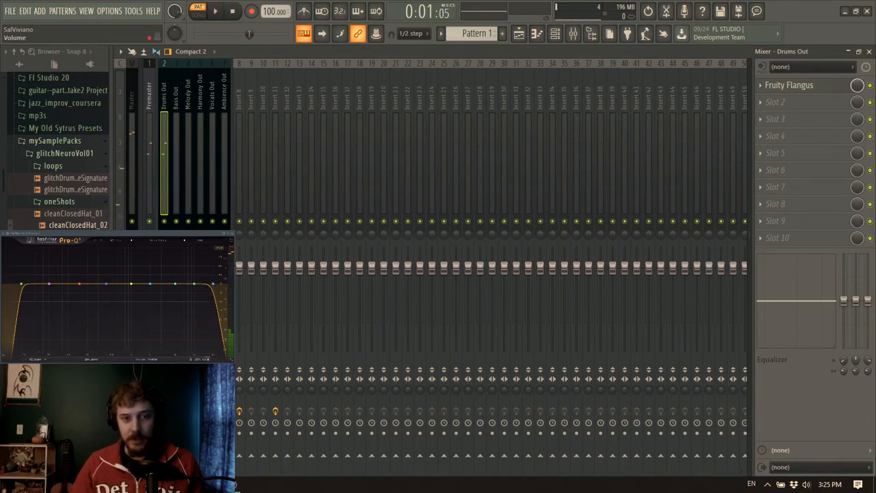
Load Fruity parametric EQ 2 into effect slot 2 of Drums Out and cut band 5 by 18 dB as a narrow notch around 516 Hz
click(775, 102)
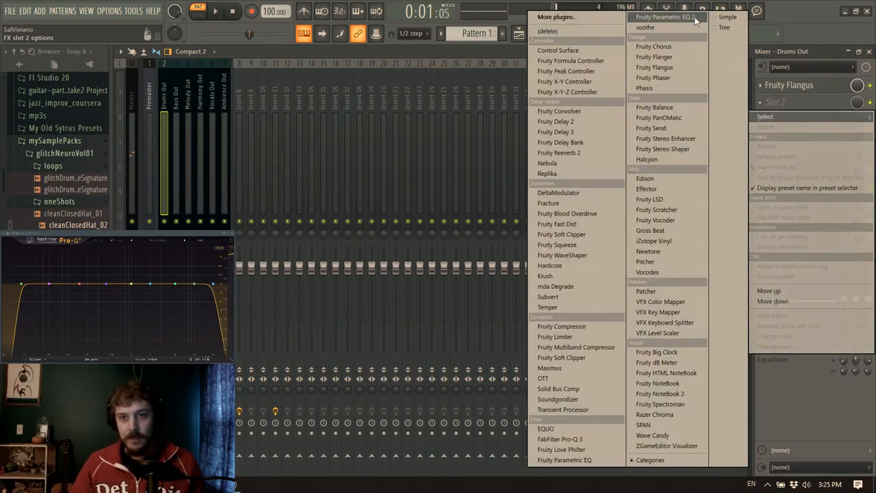
click(667, 25)
drag(243, 281, 228, 294)
key(space)
scroll(265, 293, up, 3)
scroll(265, 293, down, 10)
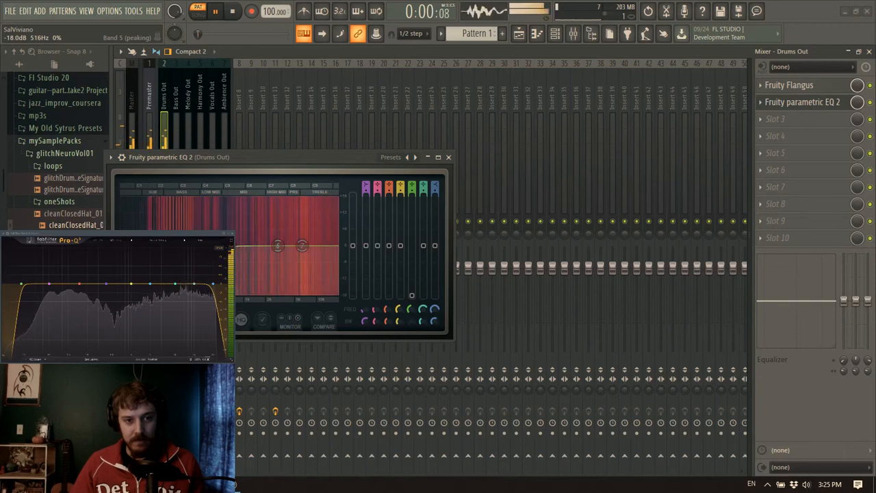
Pull EQ bands 3, 4 and 6 down into deep, narrow notches at separate frequencies, auditioning the drums between adjustments
drag(228, 245, 237, 300)
scroll(254, 267, down, 8)
key(space)
drag(266, 246, 286, 295)
scroll(282, 266, up, 2)
scroll(282, 267, down, 8)
key(space)
key(space)
scroll(302, 259, down, 8)
key(space)
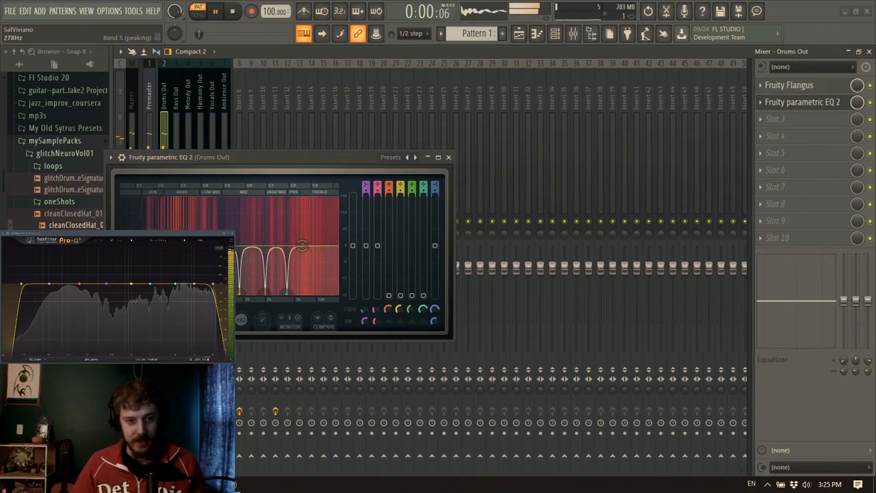
Notch out EQ band 2 fully, make band 1 a high pass around 35 Hz, audition the drums and close the EQ
key(space)
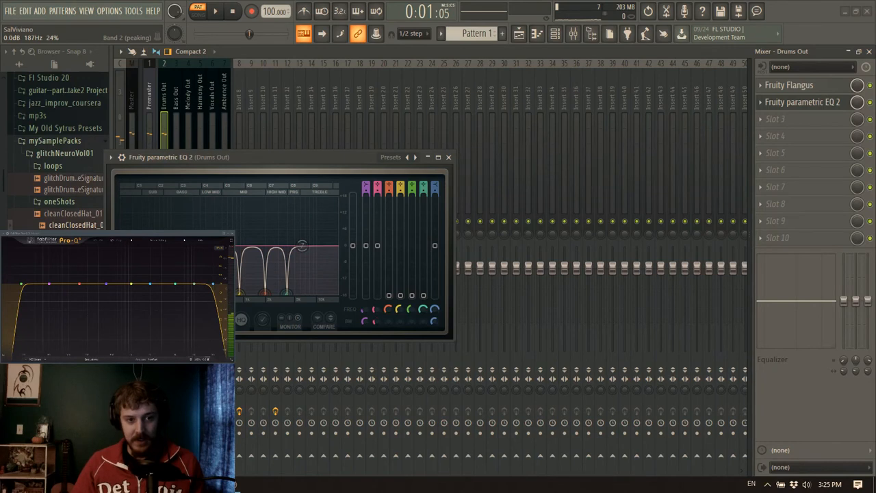
key(space)
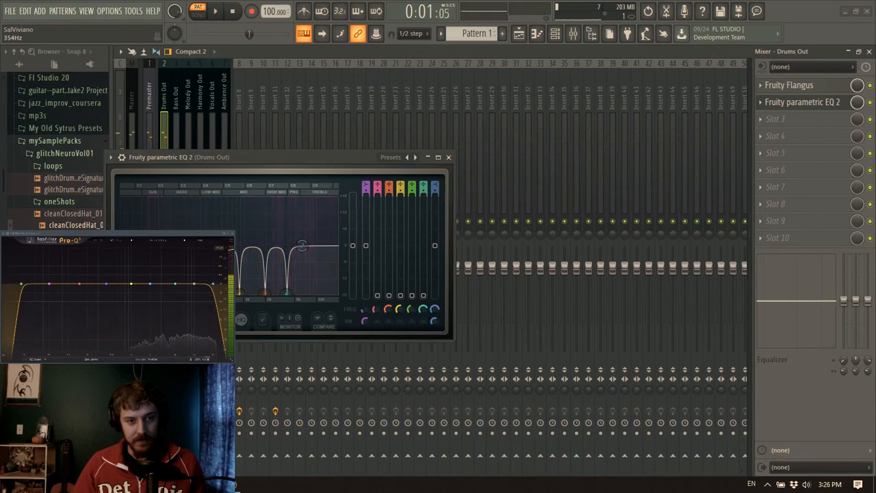
key(space)
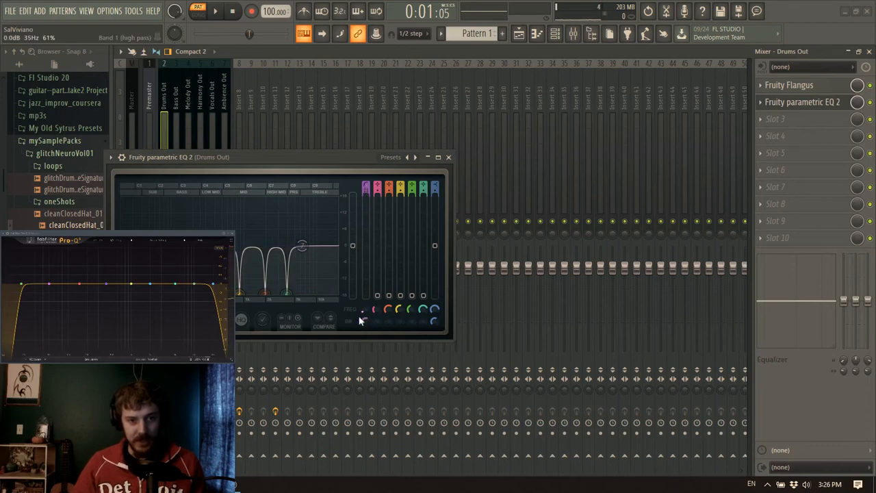
key(space)
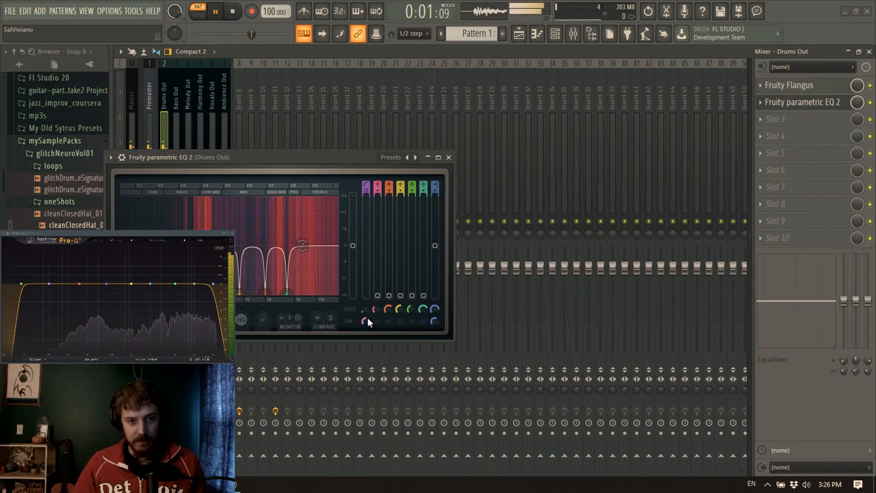
key(space)
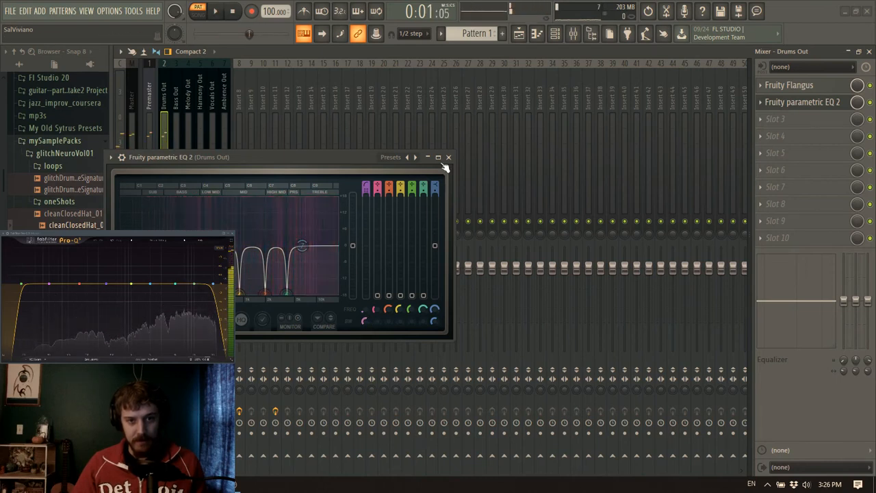
click(448, 157)
Load Fruity Delay 3 into effect slot 6 of Drums Out, turn its delay time down to the minimum and close it
click(171, 105)
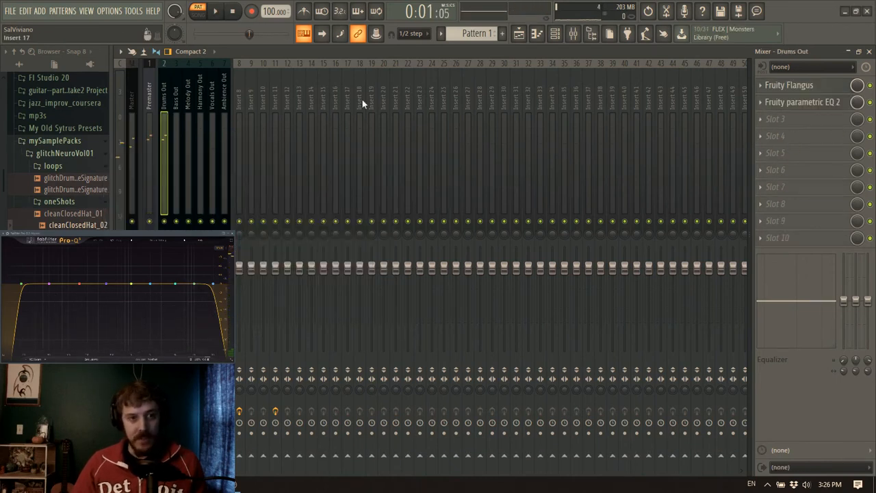
click(780, 168)
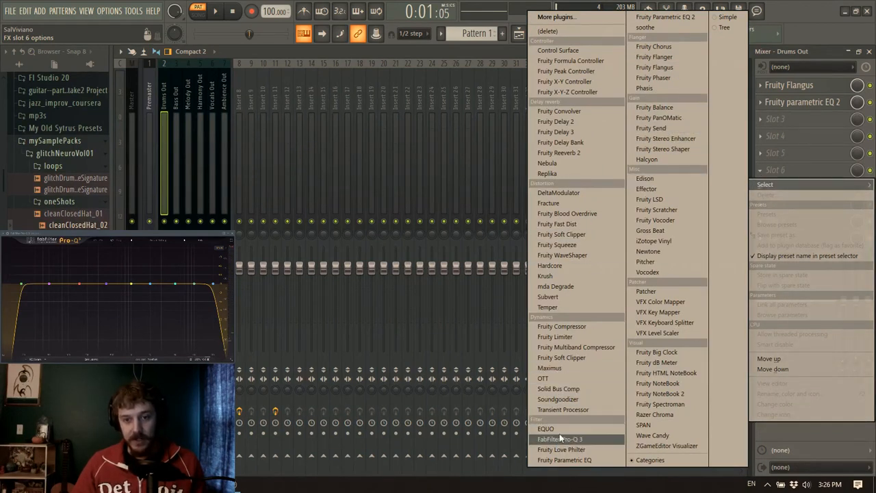
click(585, 132)
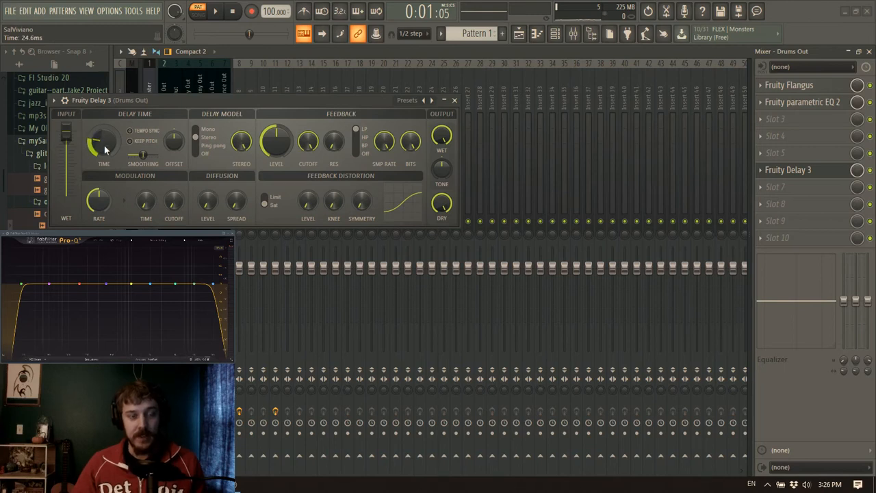
drag(102, 145, 105, 154)
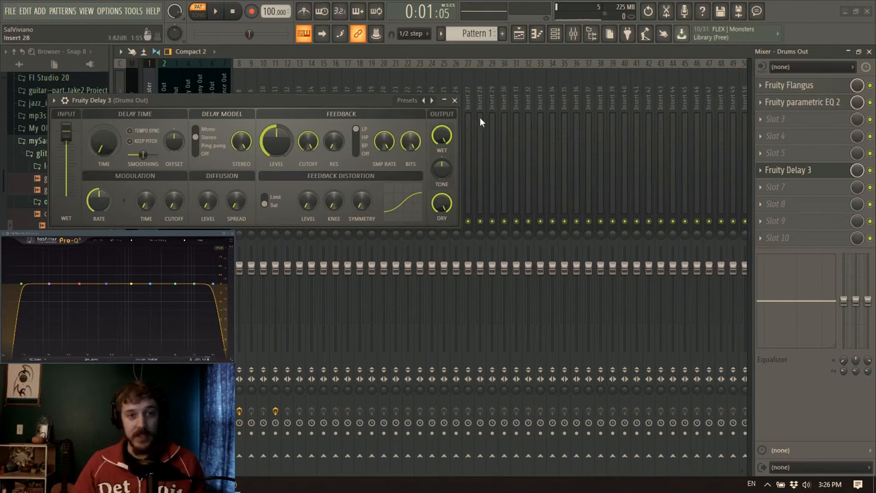
click(455, 100)
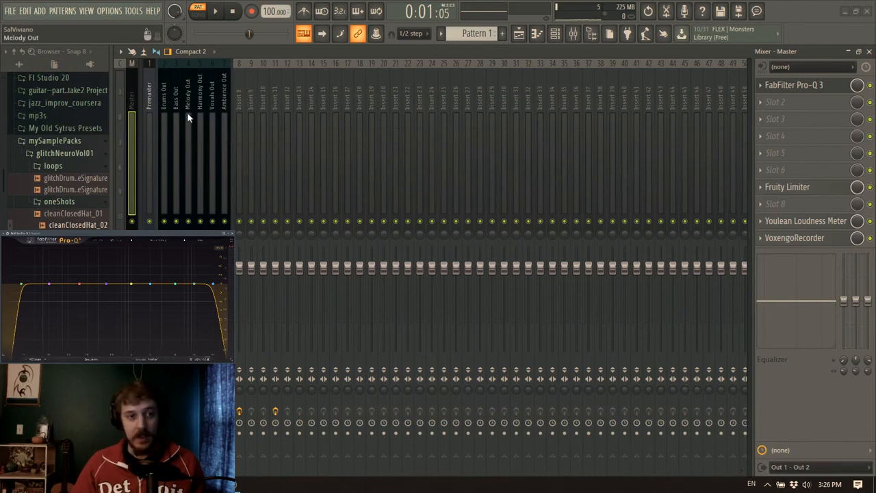
Load Edison into effect slot 8 of the Drums Out track and move its window clear of the mixer inserts in use
click(163, 103)
click(784, 206)
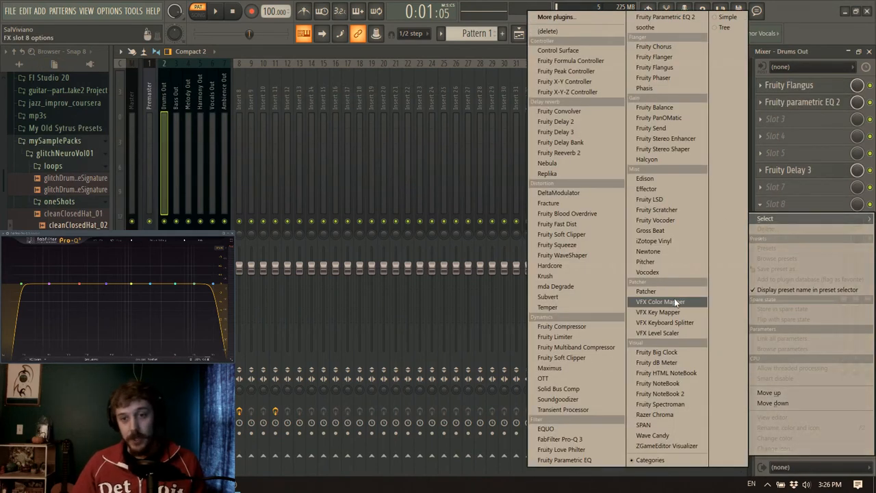
click(666, 179)
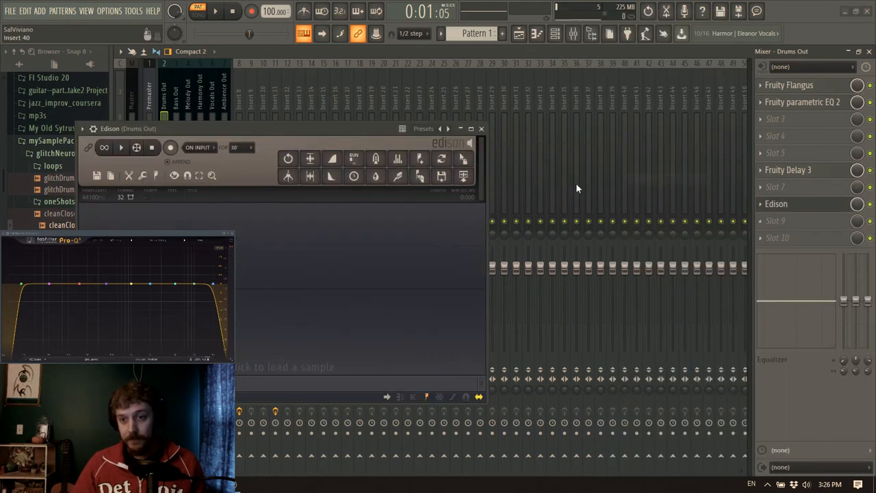
drag(321, 128, 441, 74)
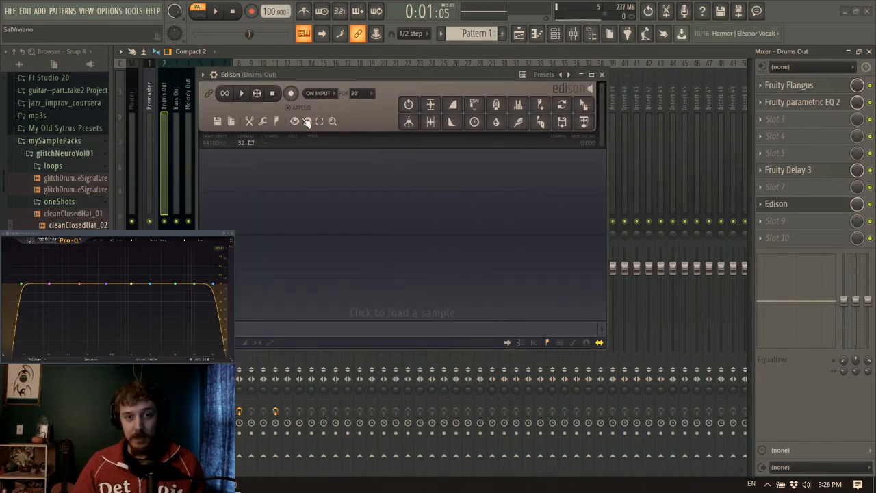
Record the playing pattern into Edison while sweeping the delay time of Fruity Delay 3, then stop playback and recording
click(821, 170)
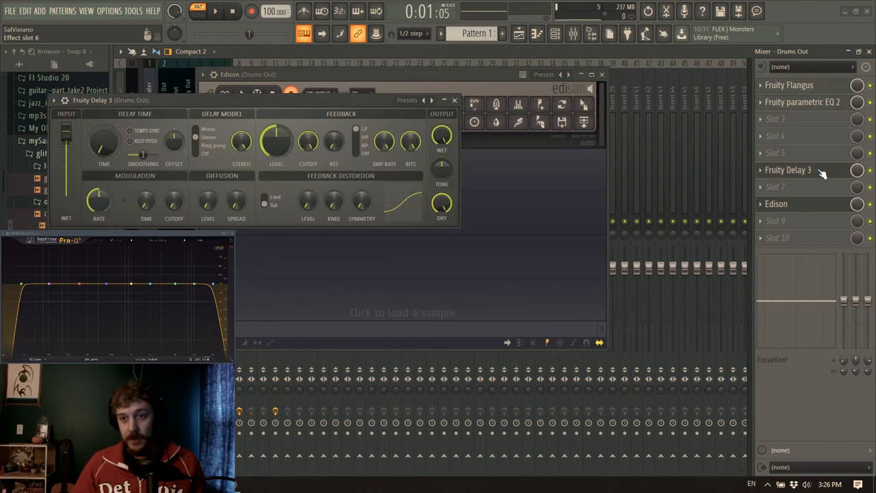
drag(311, 101, 550, 177)
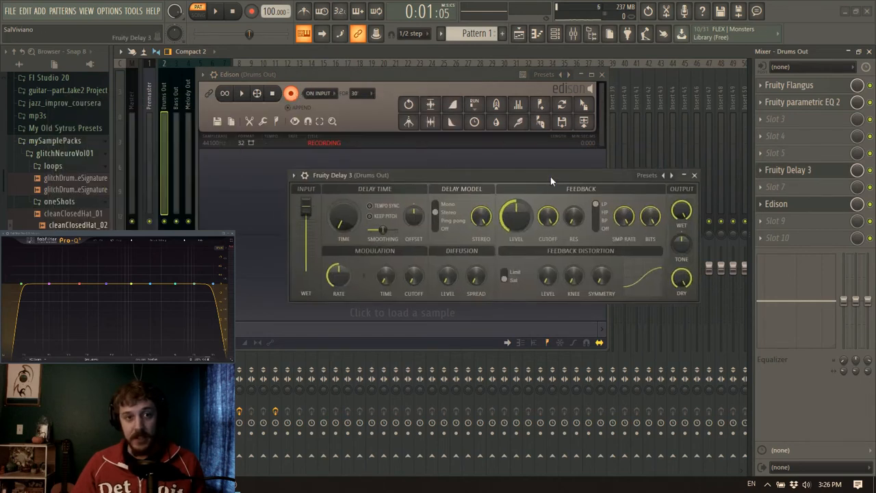
click(216, 12)
drag(483, 176, 544, 150)
mouse_move(405, 191)
mouse_down()
mouse_move(406, 165)
mouse_move(406, 177)
mouse_up()
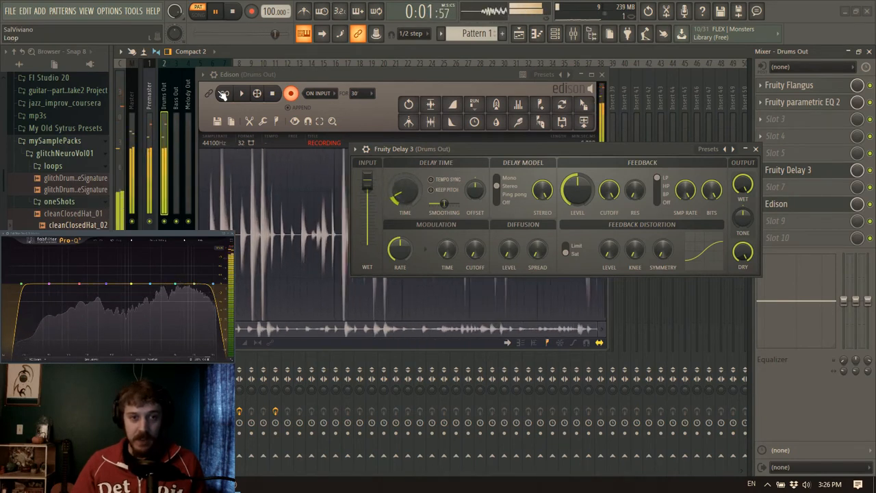
click(233, 12)
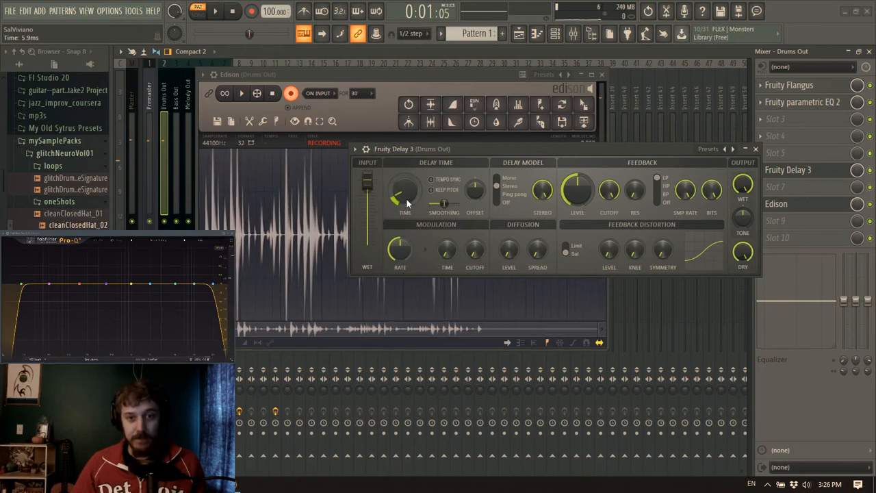
click(291, 93)
Delete the unwanted end of the Edison recording and set the Fruity Delay 3 delay time to about 23.4 ms
drag(468, 232, 861, 211)
key(Delete)
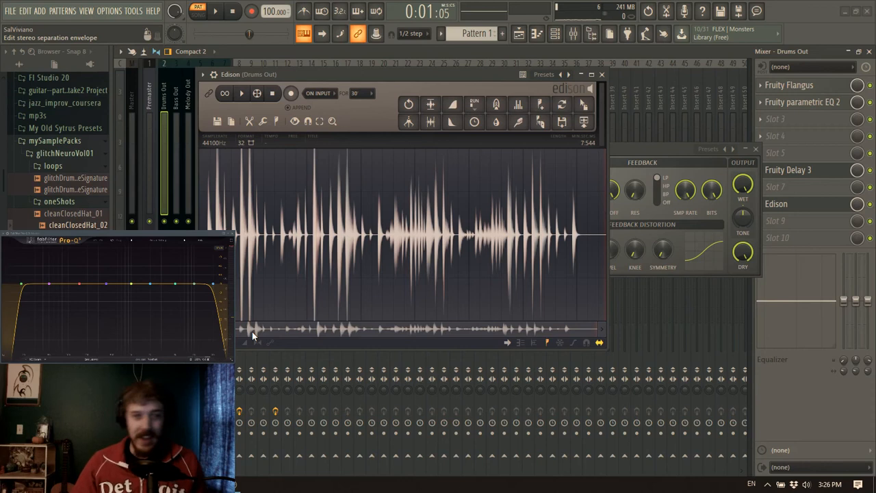
click(669, 153)
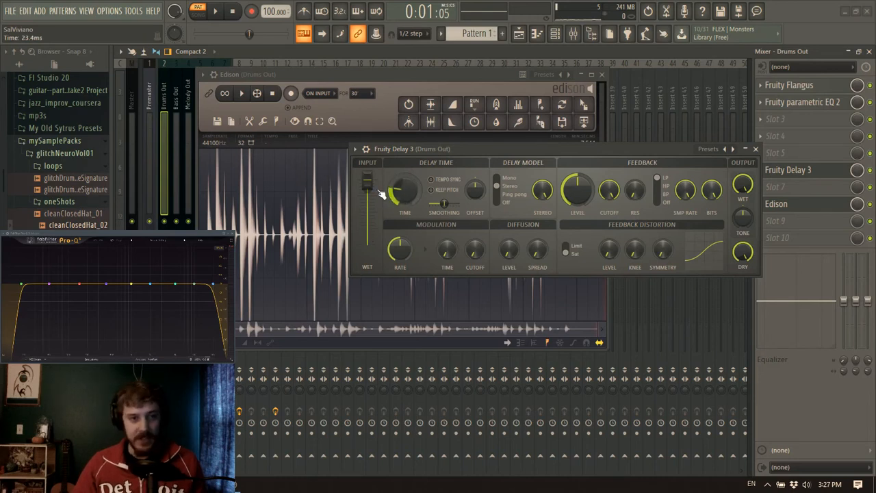
click(221, 99)
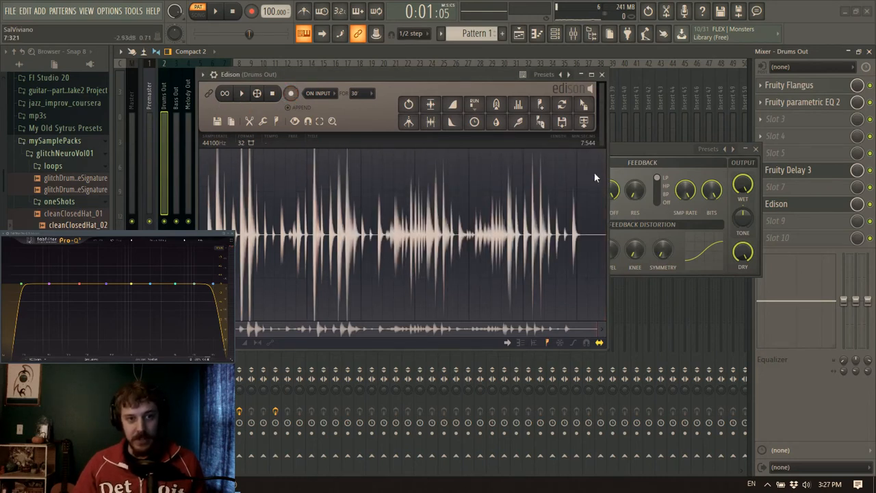
Record a second, longer pass of the pattern into Edison while varying the Fruity Delay 3 delay time during playback
click(291, 93)
click(667, 168)
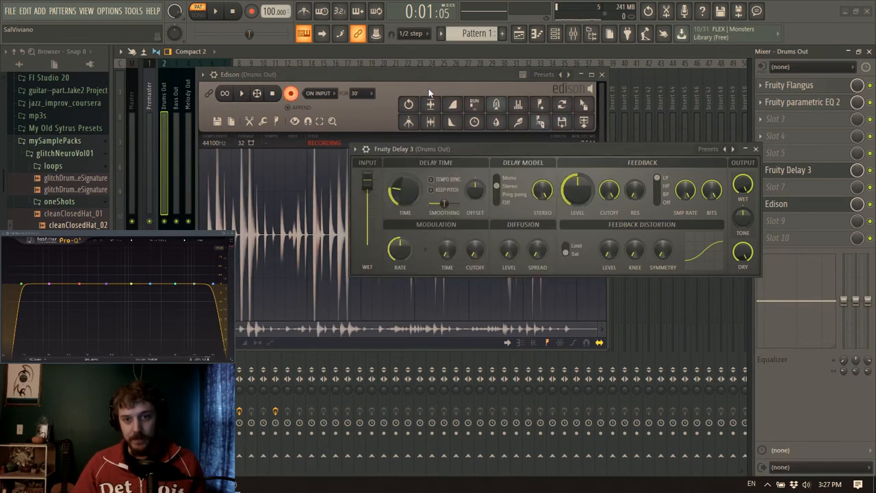
key(space)
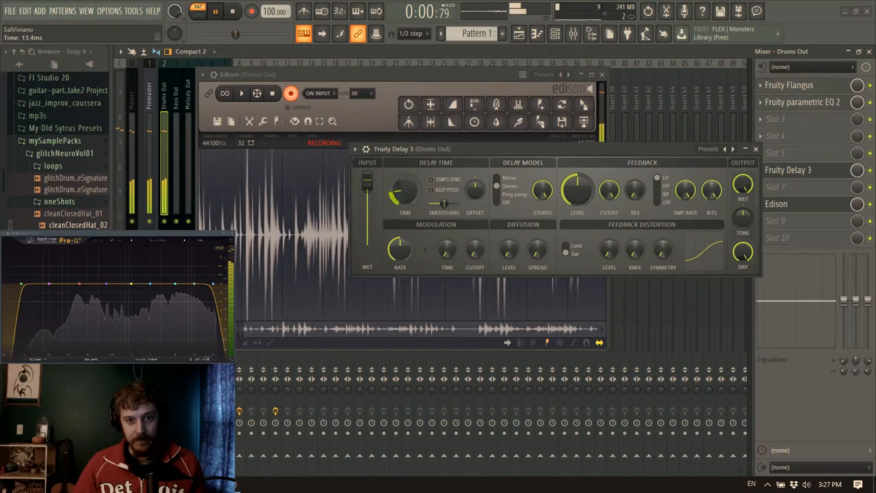
mouse_move(404, 191)
mouse_down()
mouse_move(404, 219)
mouse_move(404, 205)
mouse_up()
click(216, 12)
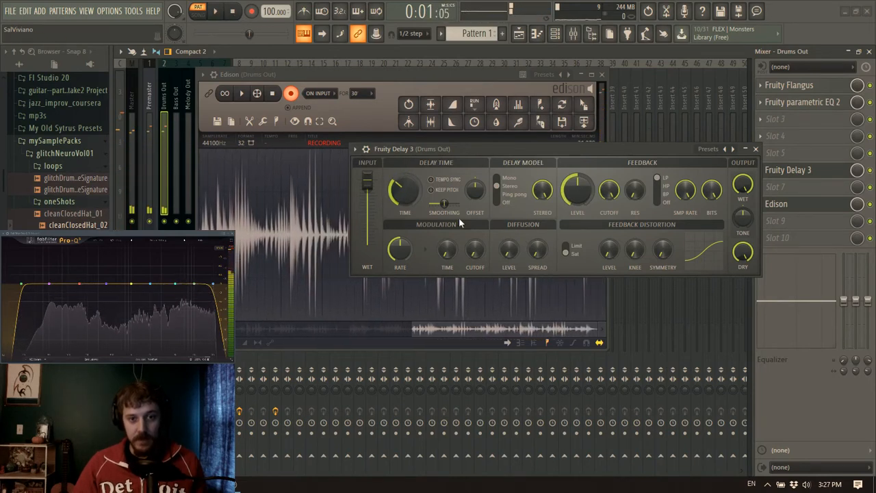
drag(400, 187, 400, 194)
click(291, 94)
Audition the recording in Edison from just after the silent gap in the middle of the waveform
drag(338, 217, 337, 226)
click(338, 229)
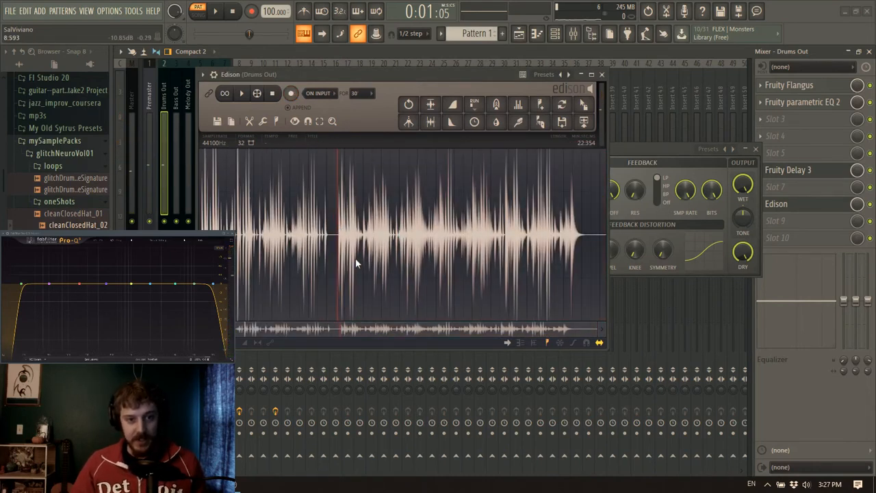
key(space)
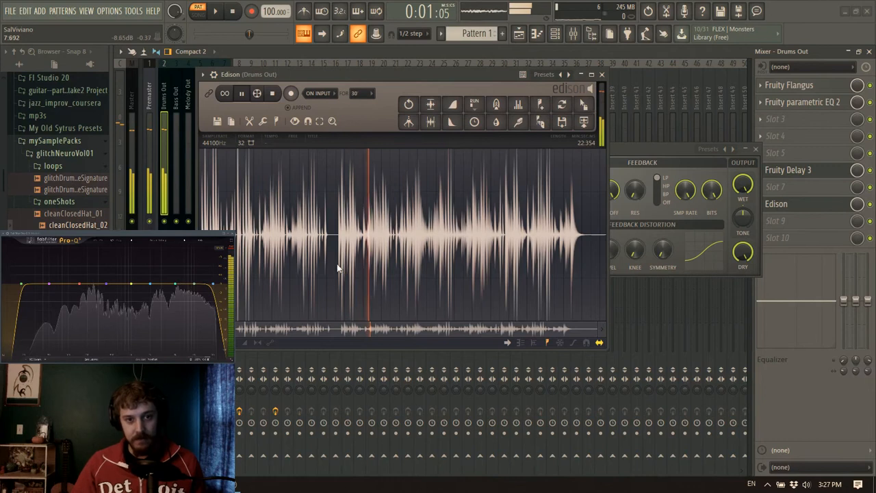
key(space)
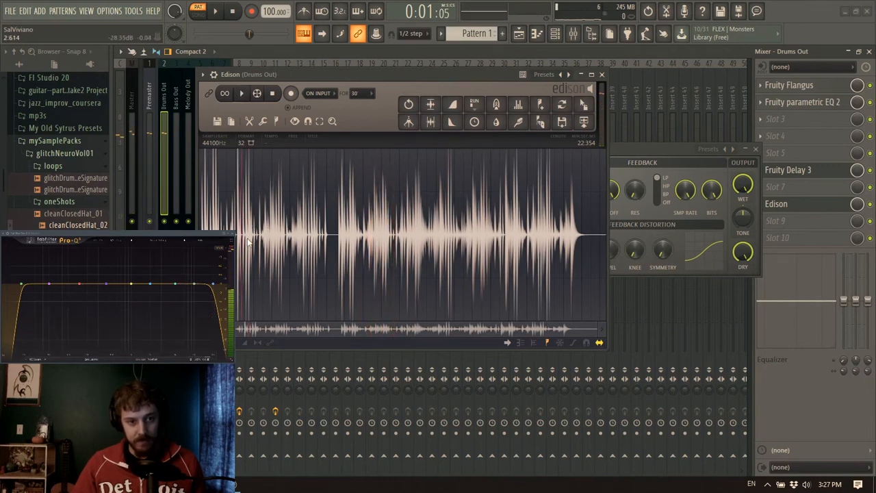
Select the two-hit fragment from about 2.403 to 2.714 s in the Edison recording and audition it
scroll(247, 241, up, 5)
drag(211, 236, 226, 236)
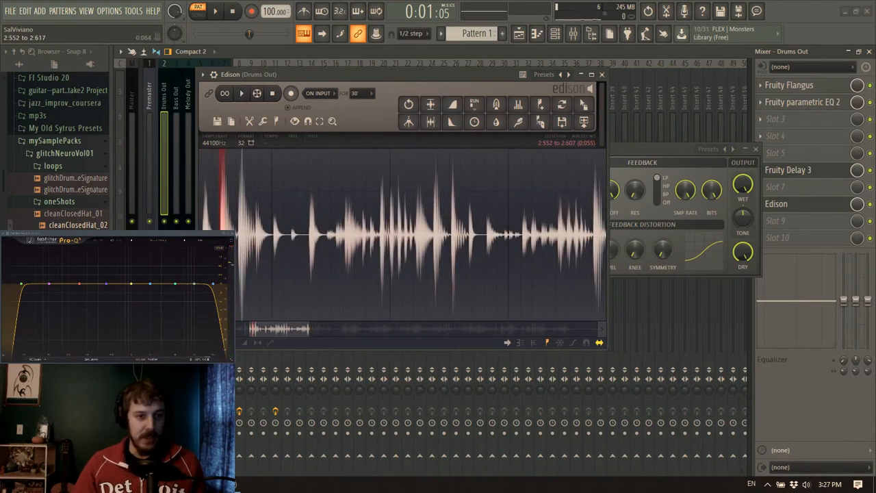
scroll(249, 235, up, 3)
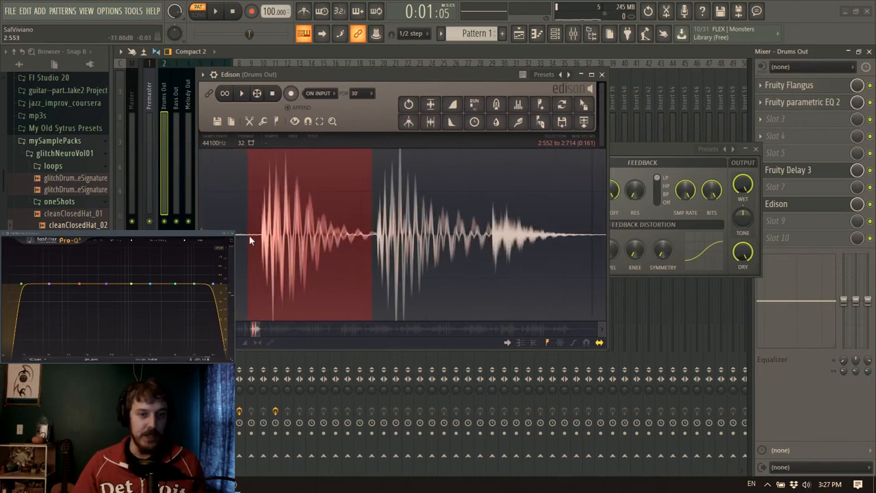
key(space)
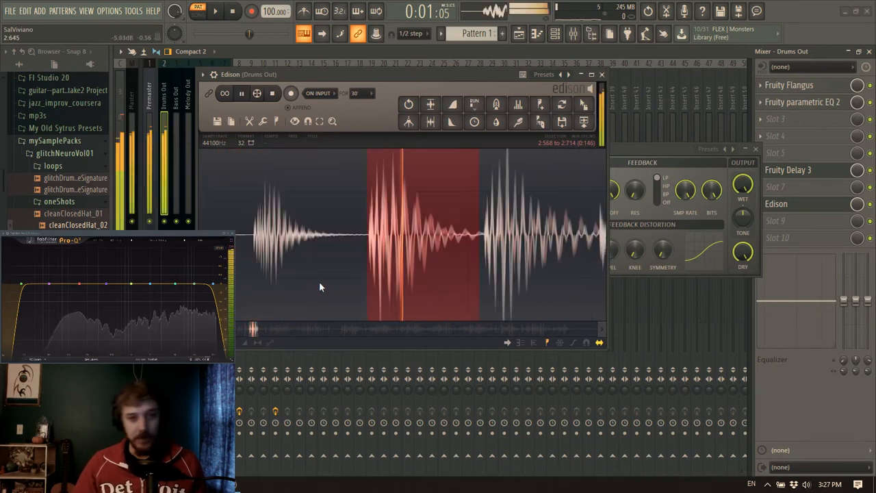
key(space)
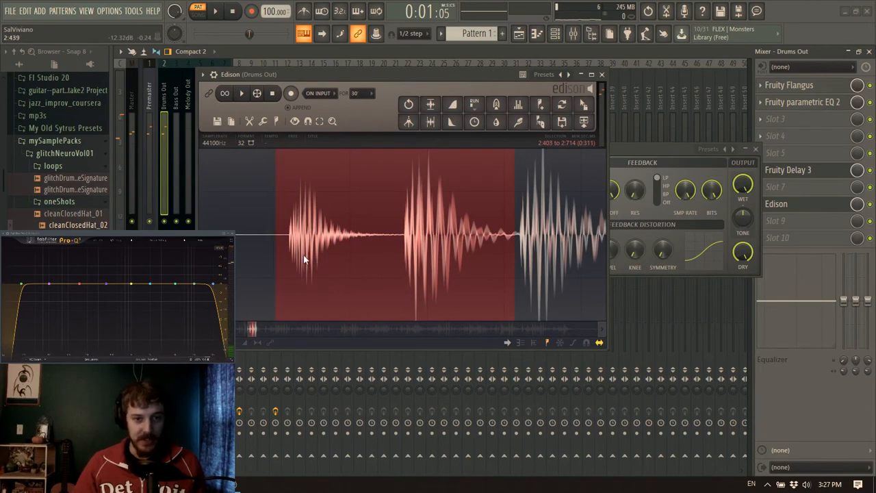
key(space)
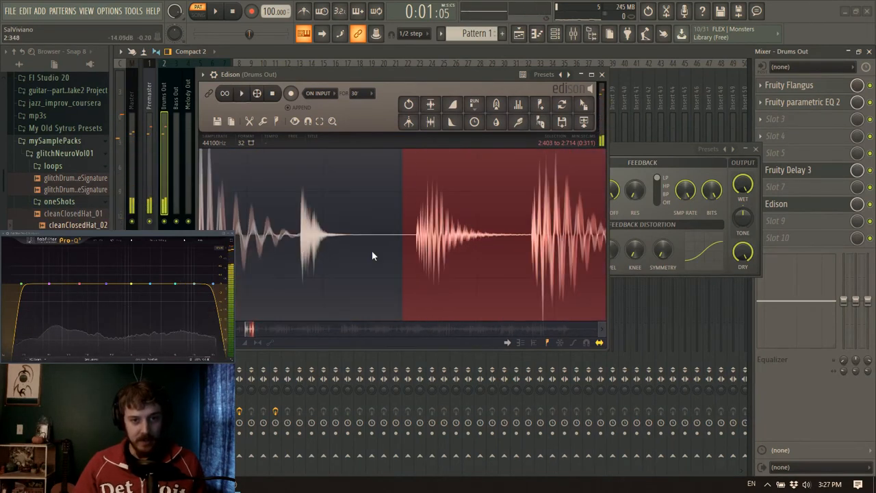
scroll(466, 240, down, 3)
scroll(466, 240, down, 2)
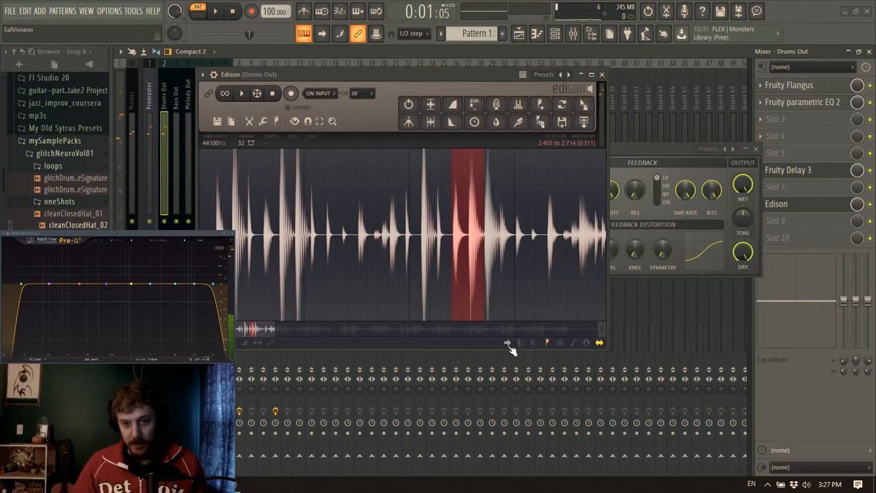
Close the delay plugin and mixer windows and select the single hit from 2.418 to 2.570 s in Edison
click(755, 148)
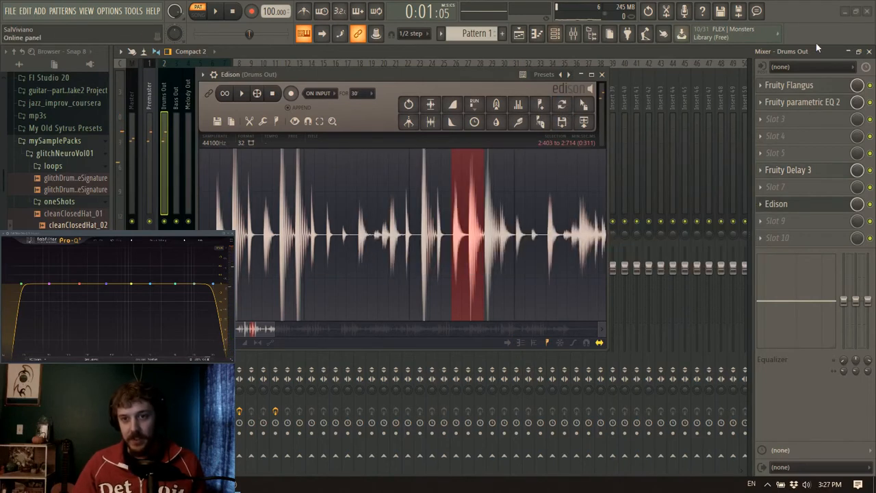
click(871, 53)
scroll(463, 239, up, 5)
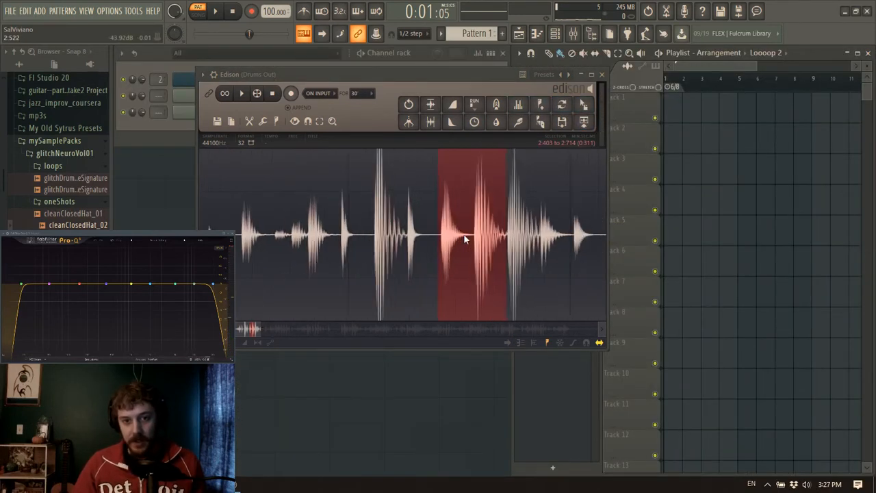
right_click(515, 256)
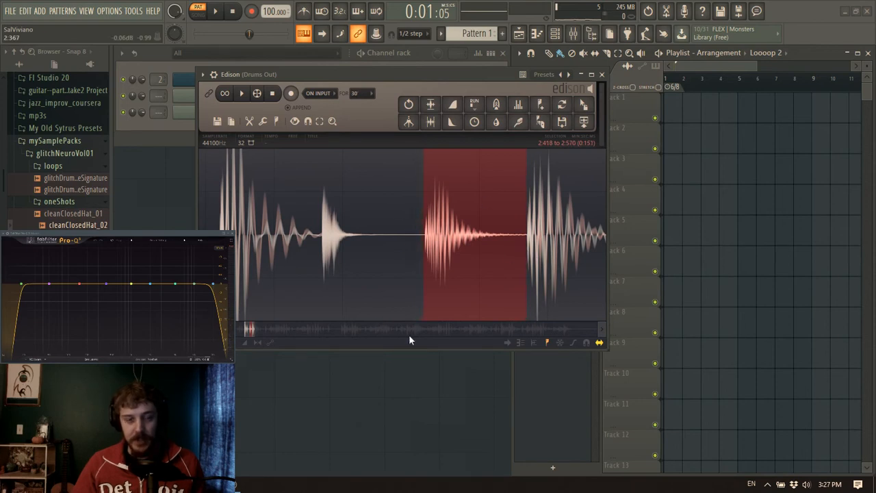
scroll(518, 235, up, 4)
scroll(478, 282, down, 4)
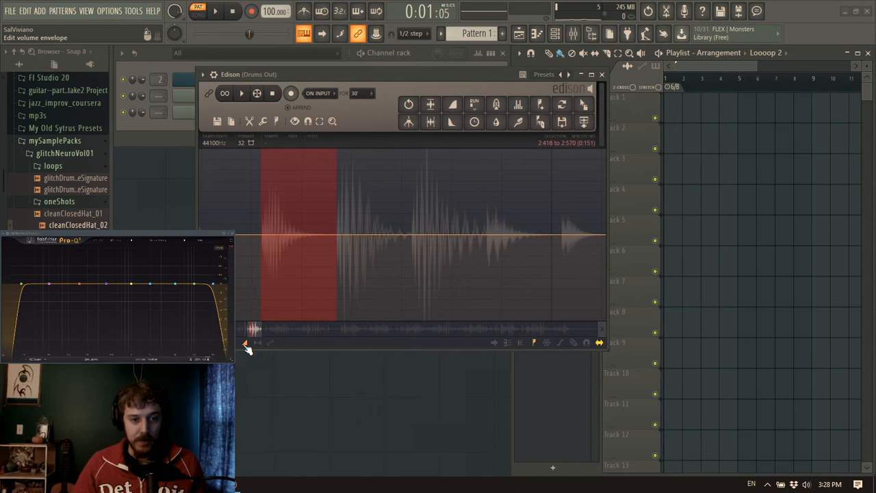
Try to fade out the end of the selected hit to silence with points on Edison's volume envelope
click(260, 236)
scroll(337, 287, down, 2)
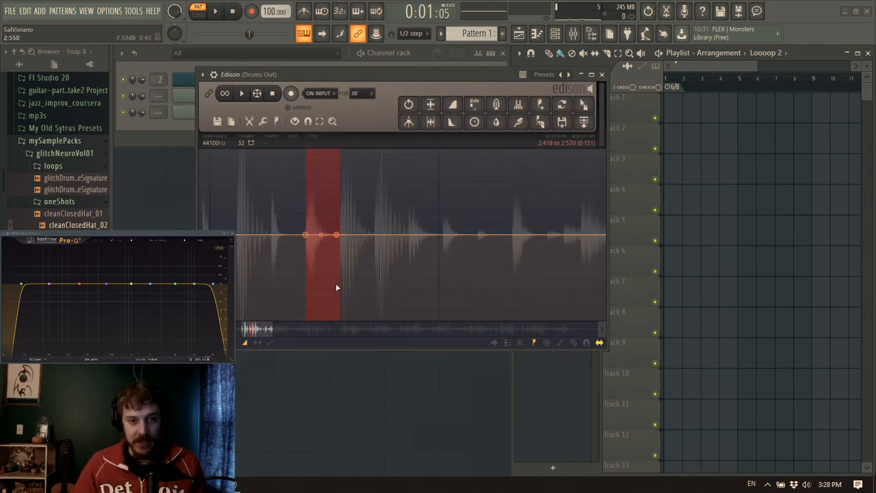
scroll(337, 281, up, 5)
drag(349, 294, 387, 329)
click(358, 324)
drag(368, 330, 256, 354)
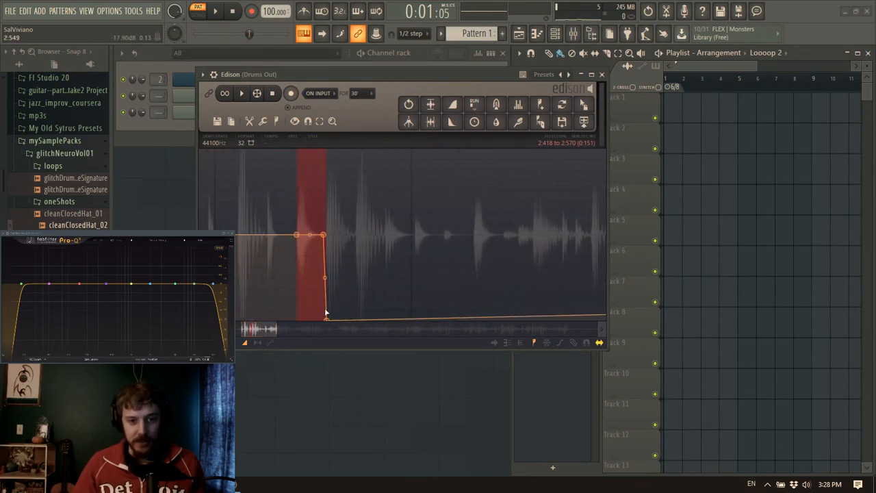
scroll(322, 248, up, 5)
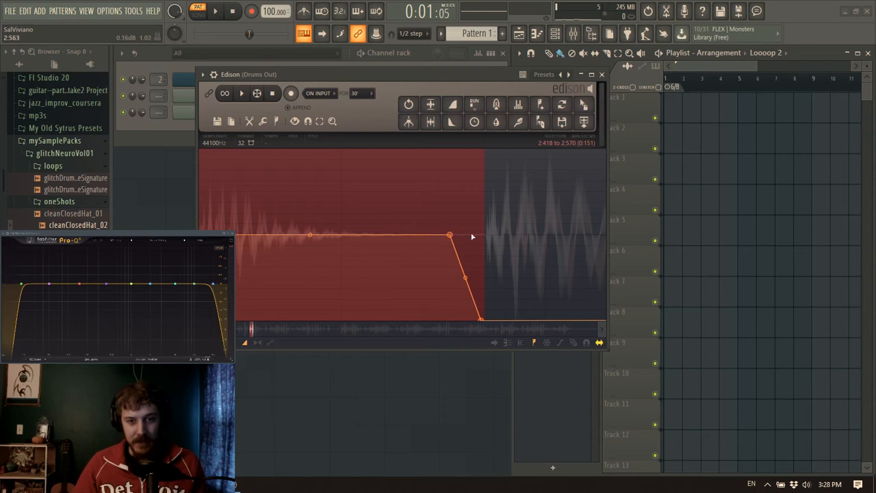
drag(256, 333, 275, 235)
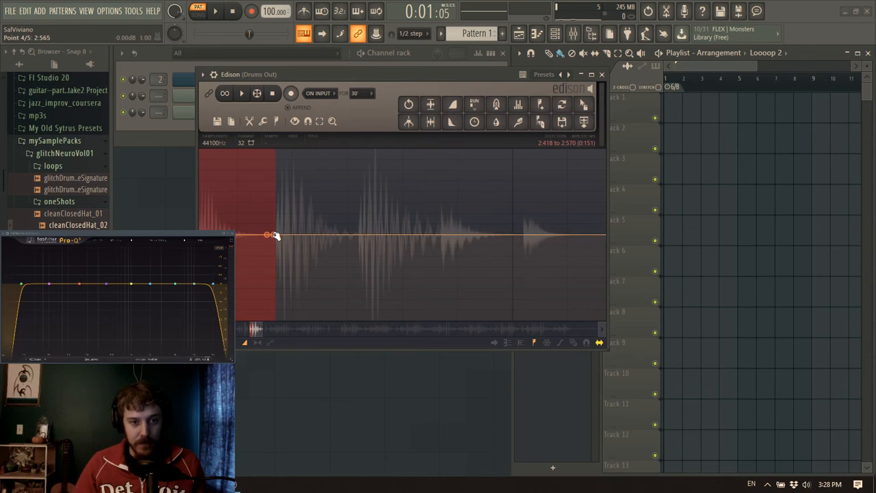
Normalize the selected hit and return Edison to waveform editing
click(251, 121)
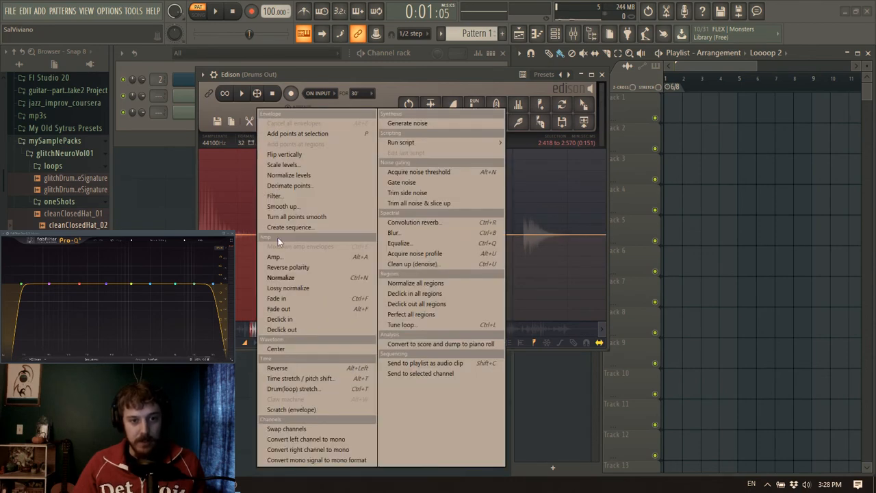
click(282, 278)
drag(254, 330, 250, 330)
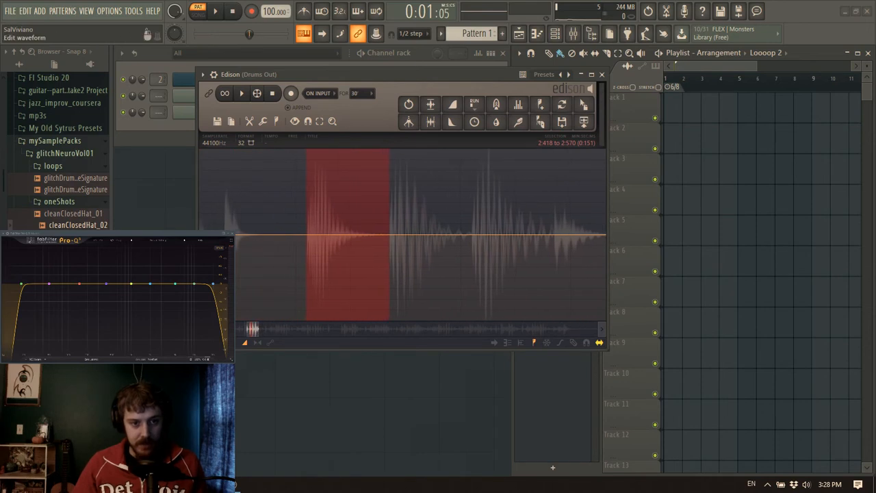
click(218, 342)
scroll(378, 270, up, 3)
scroll(324, 242, down, 3)
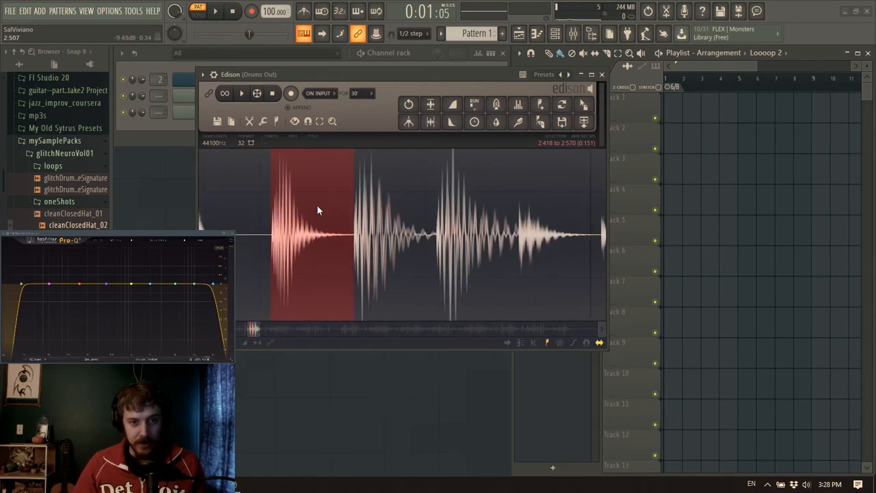
Place the normalized hit and the following hit from 2.569 to 2.719 s as audio clips in bar 1 of playlist Track 2
drag(594, 119, 683, 144)
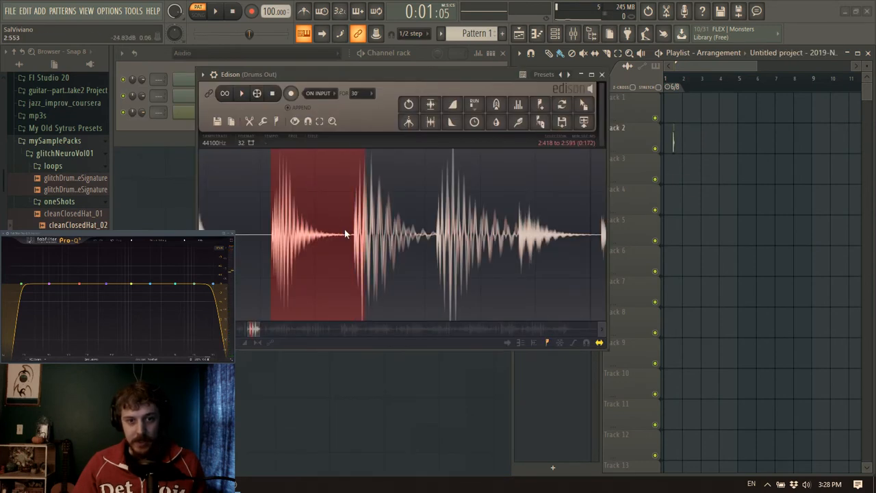
drag(354, 238, 411, 247)
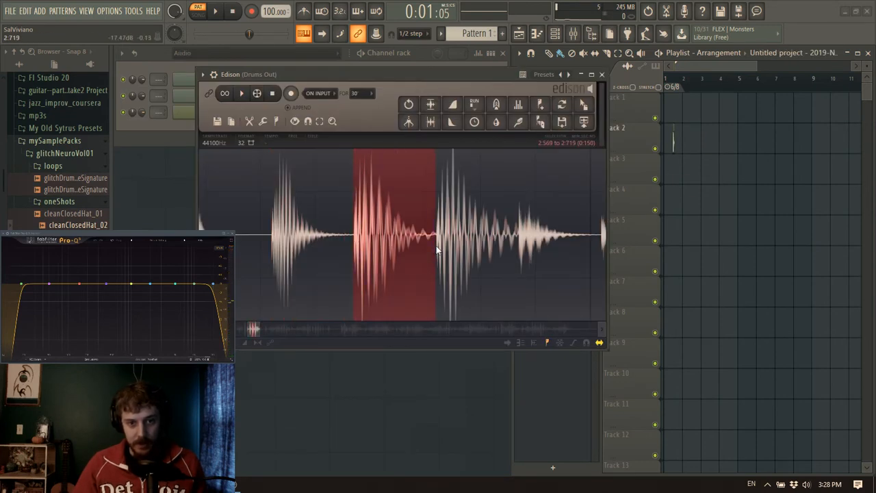
drag(583, 104, 682, 140)
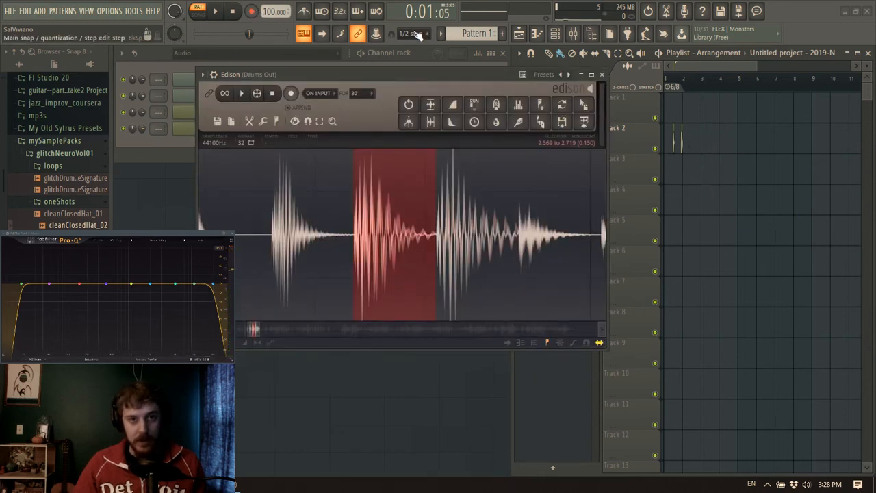
Lay out four consecutive Pattern 1 clips on Track 1 across bars 1 to 4, with the main snap set to Line
click(674, 101)
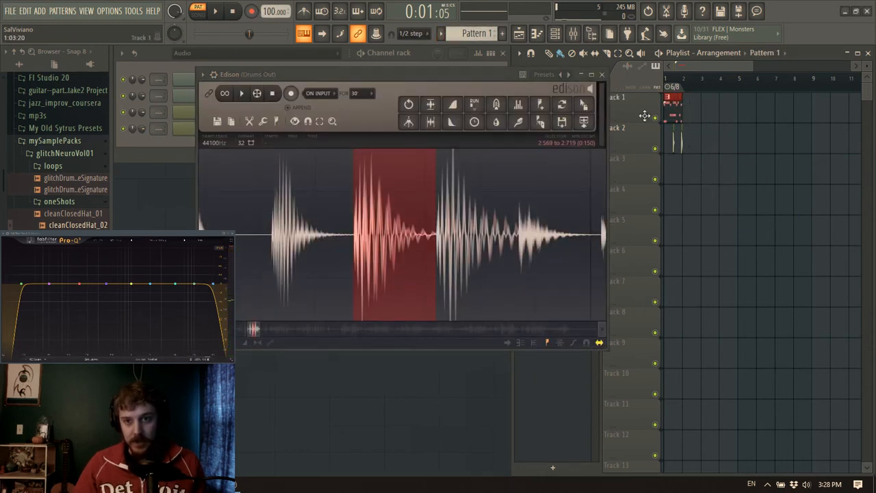
click(410, 33)
click(411, 48)
click(691, 111)
click(710, 113)
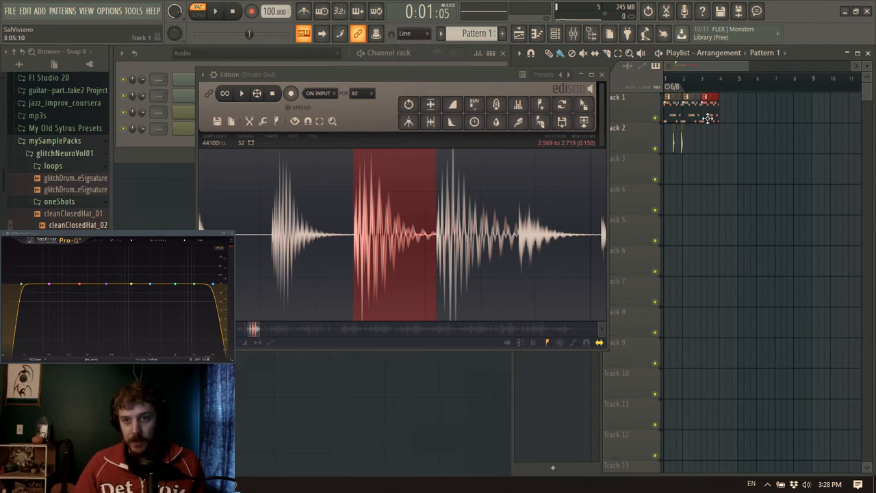
click(724, 110)
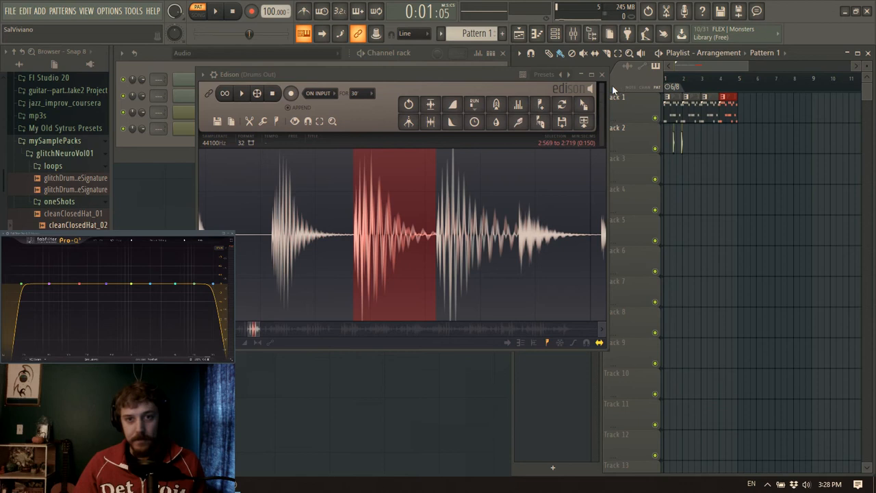
Close Edison and bypass Fruity Flangus and Fruity parametric EQ 2 on the Drums Out mixer track
click(601, 74)
key(space)
key(space)
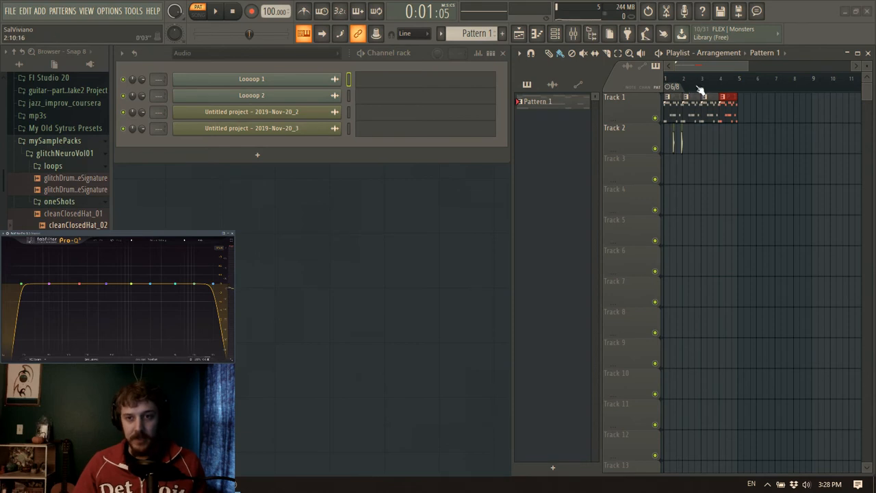
scroll(700, 90, up, 4)
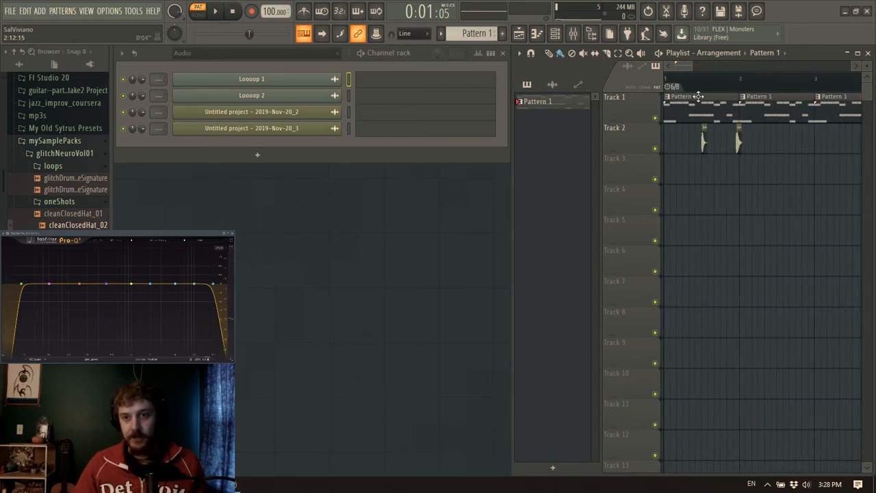
scroll(717, 86, up, 2)
drag(682, 66, 672, 67)
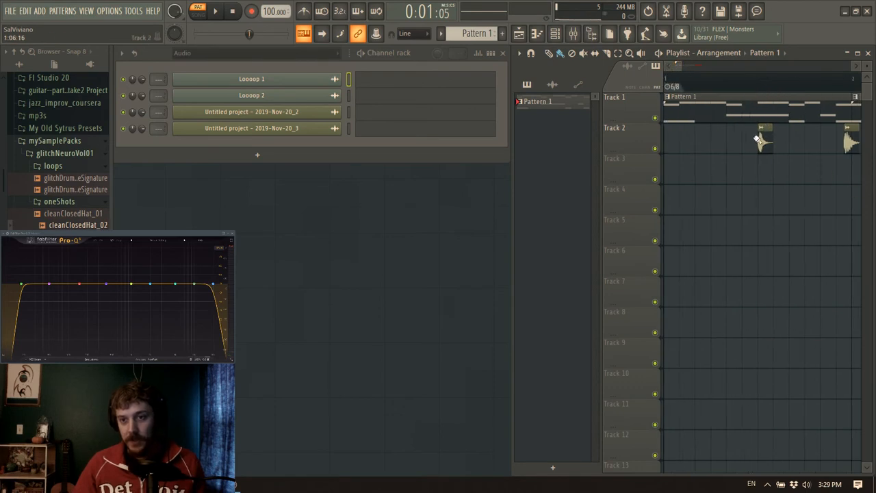
click(573, 33)
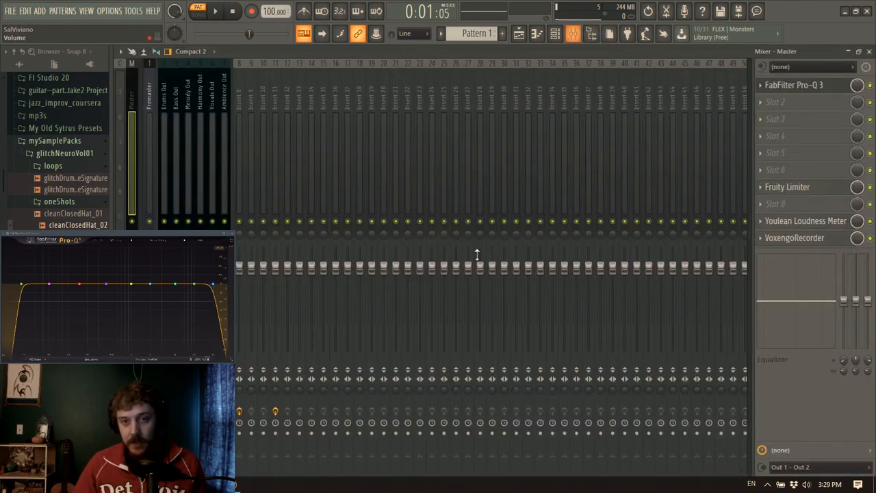
click(163, 110)
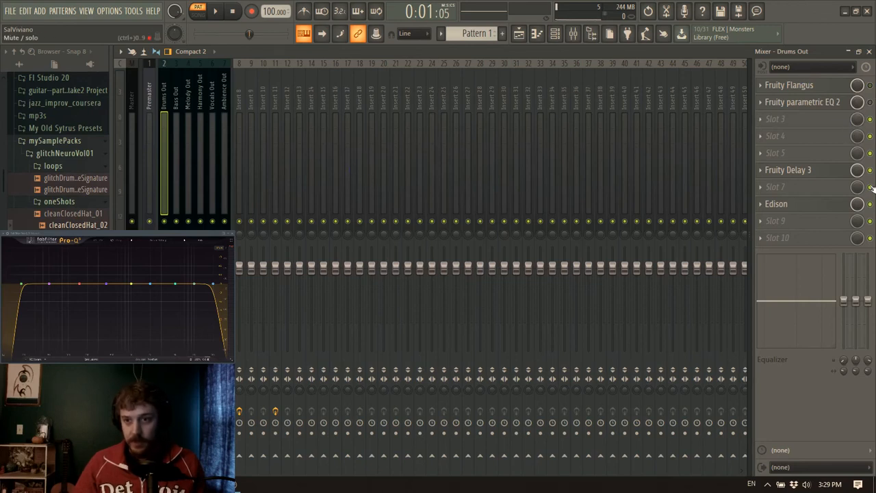
click(868, 53)
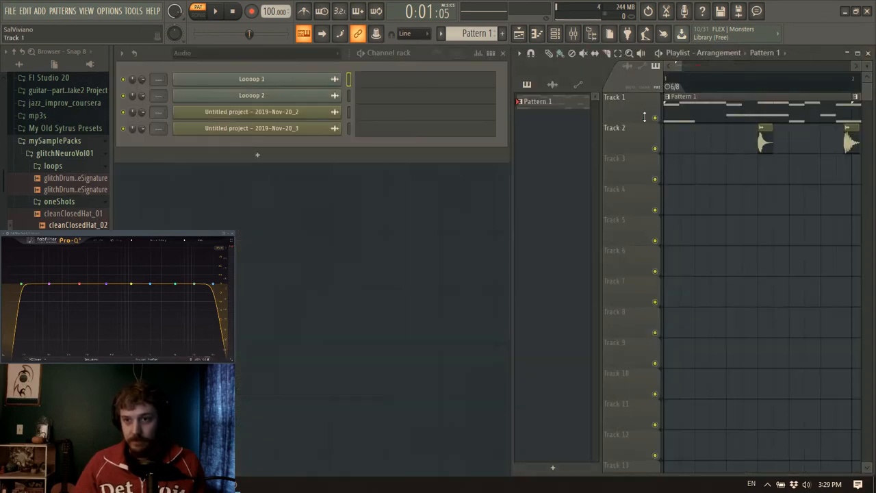
Move the first hit clip on Track 2 to 1:05:00 and play the arrangement in song mode
drag(764, 143, 733, 142)
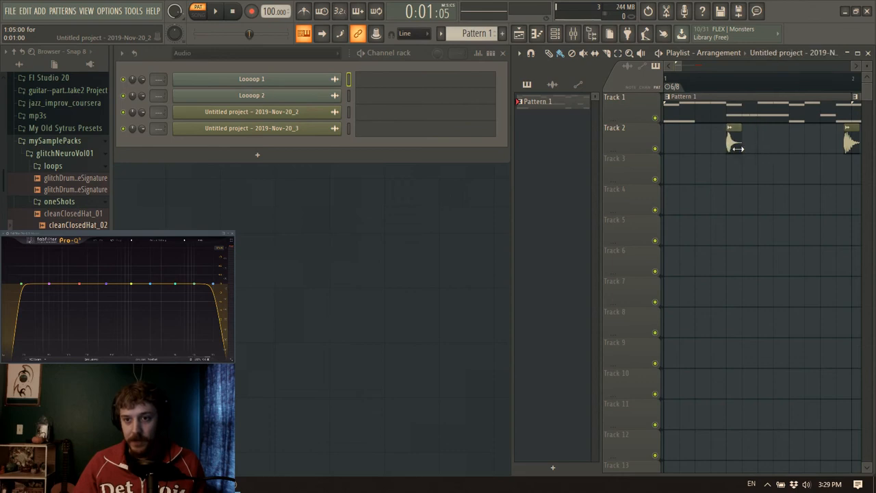
click(199, 14)
key(space)
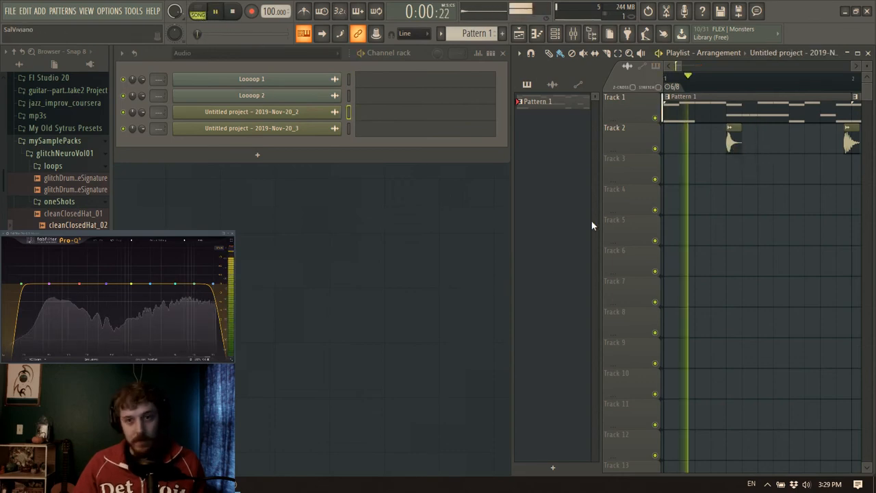
key(space)
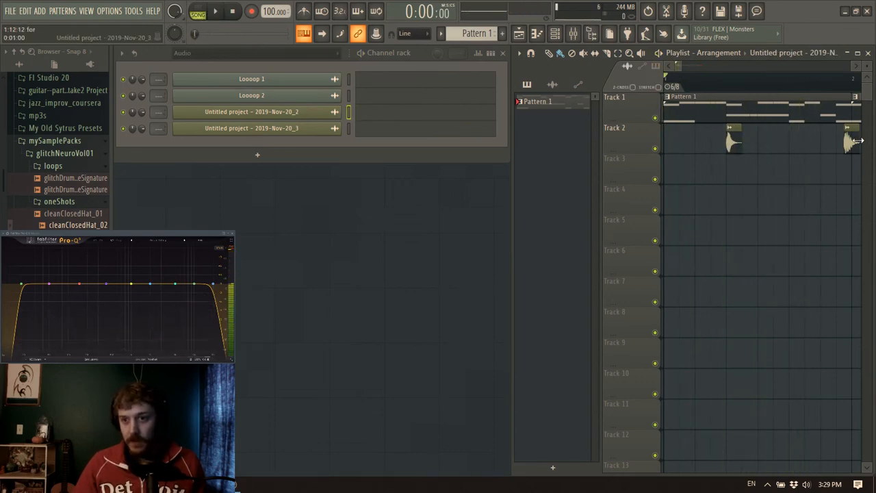
Move the second hit clip on Track 2 earlier to step 9 of bar 1 and audition the arrangement
drag(853, 139, 835, 146)
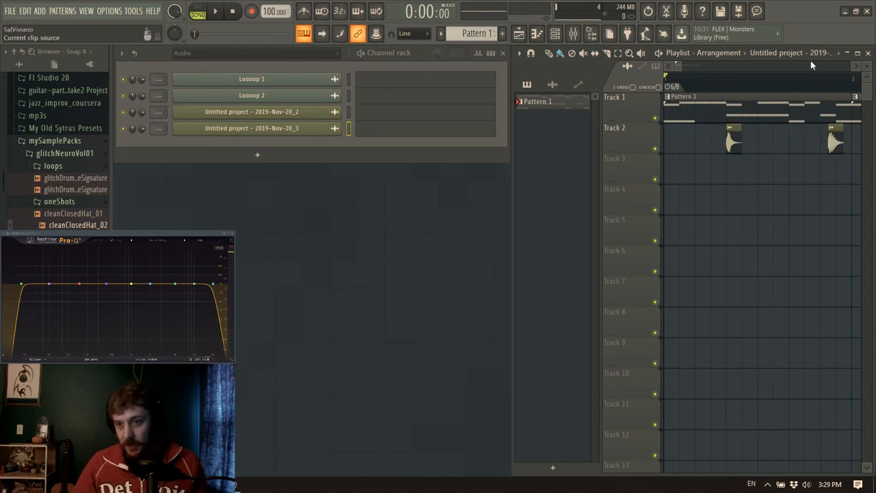
scroll(810, 90, up, 3)
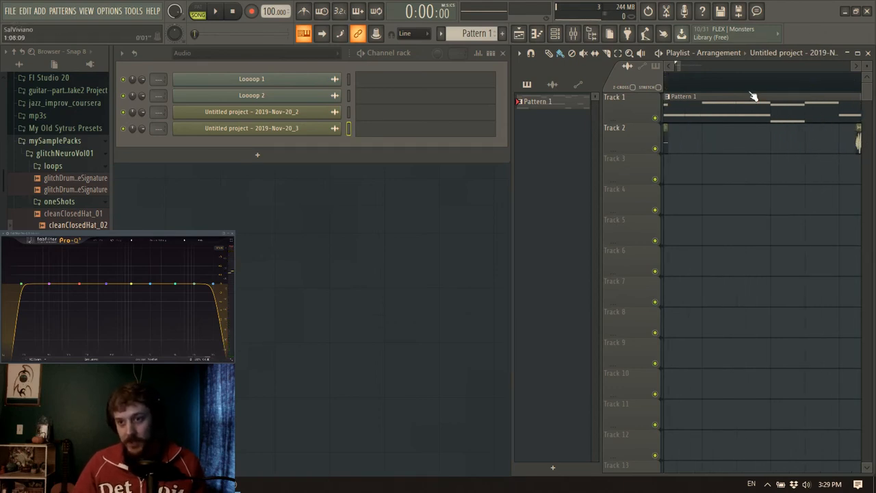
drag(681, 67, 685, 67)
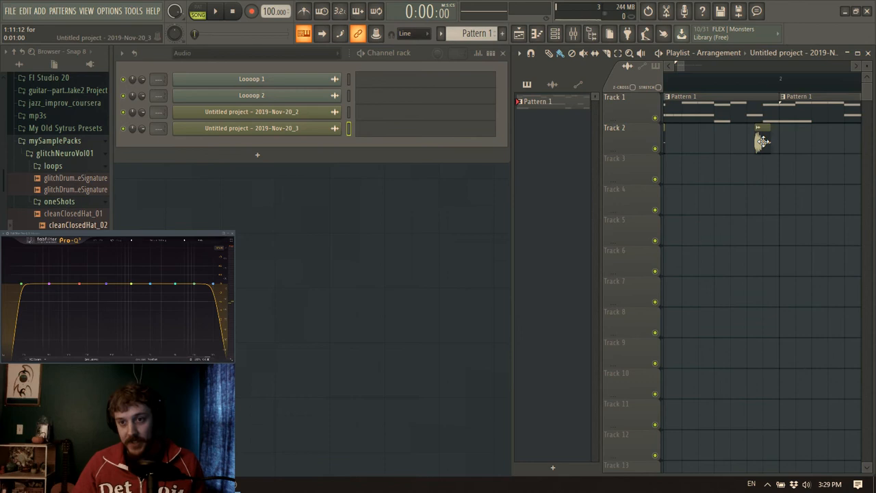
drag(762, 141, 729, 147)
scroll(738, 85, up, 3)
right_click(719, 142)
click(712, 142)
key(space)
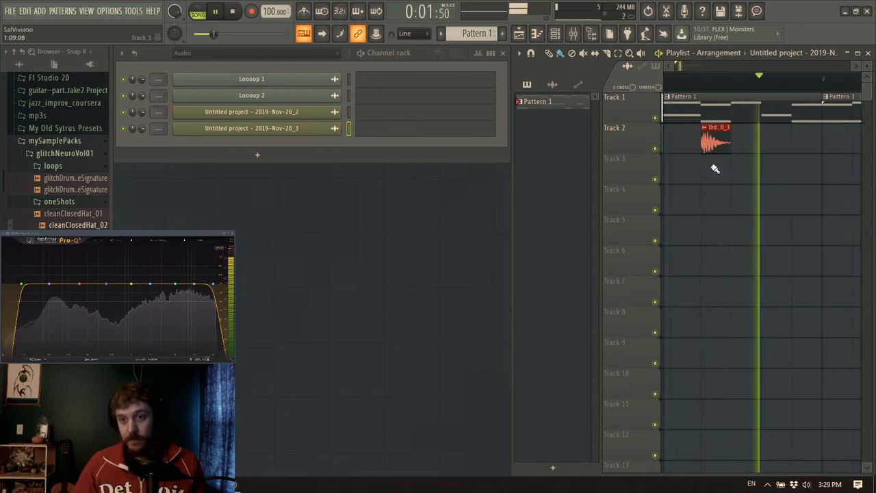
key(space)
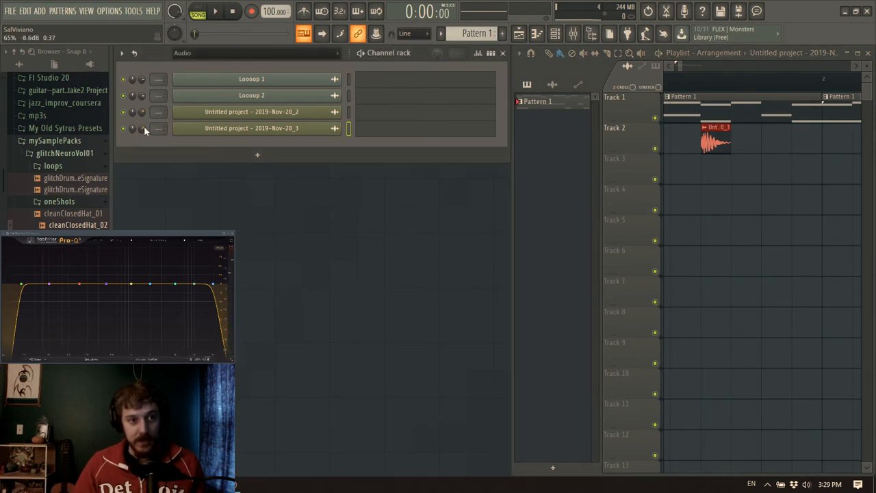
Play the arrangement again and check how both hit clips on Track 2 sit against Pattern 1
key(space)
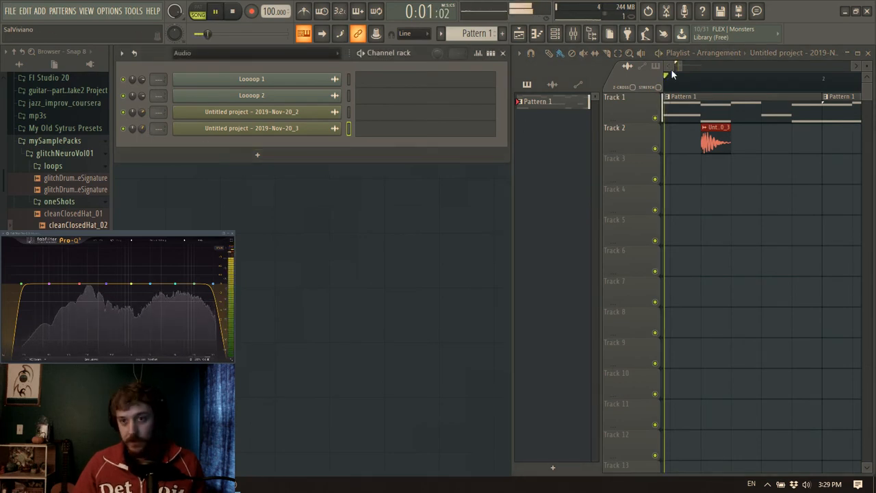
scroll(681, 69, down, 2)
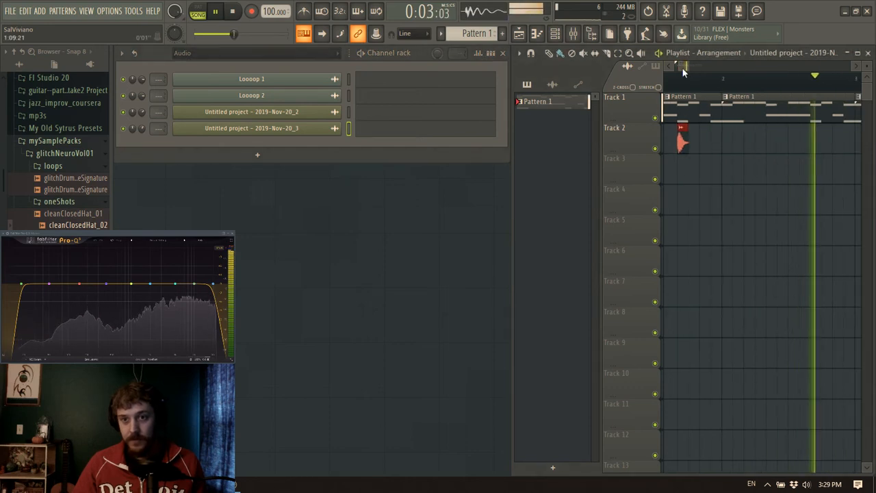
key(space)
scroll(777, 98, up, 3)
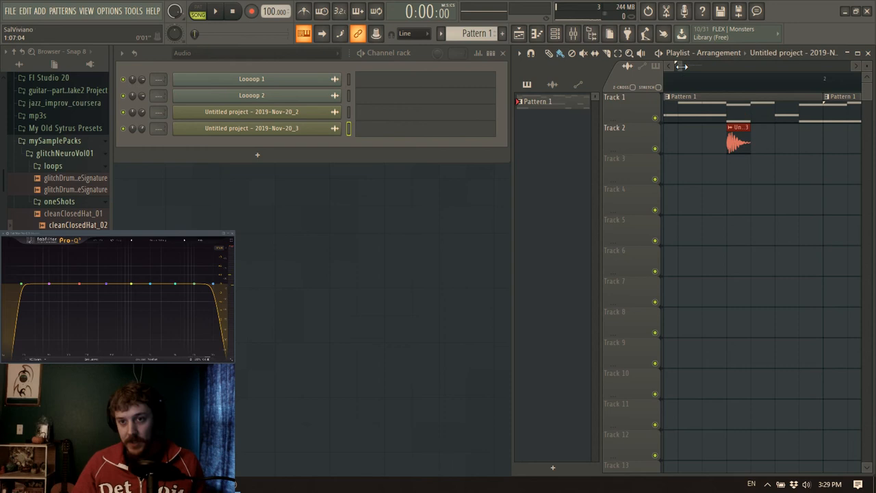
scroll(681, 69, down, 1)
scroll(681, 68, up, 2)
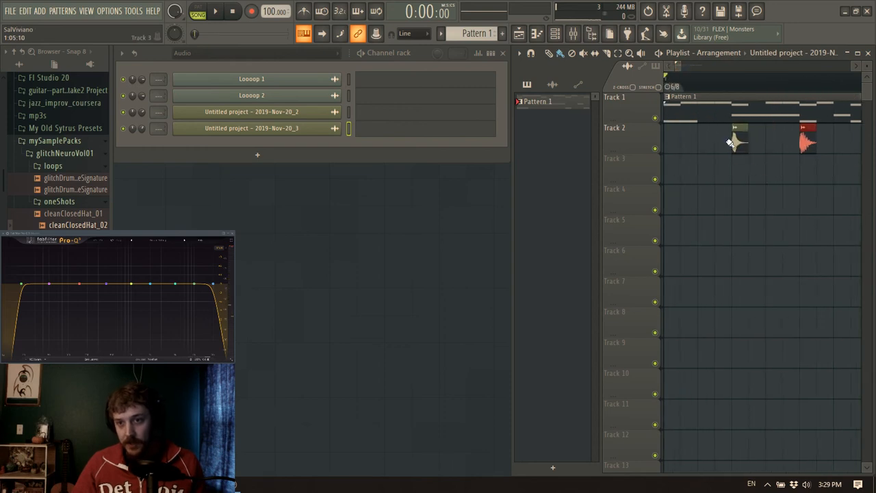
Show all channels in the channel rack and check the Drum Kit notes in the piano roll
key(space)
key(space)
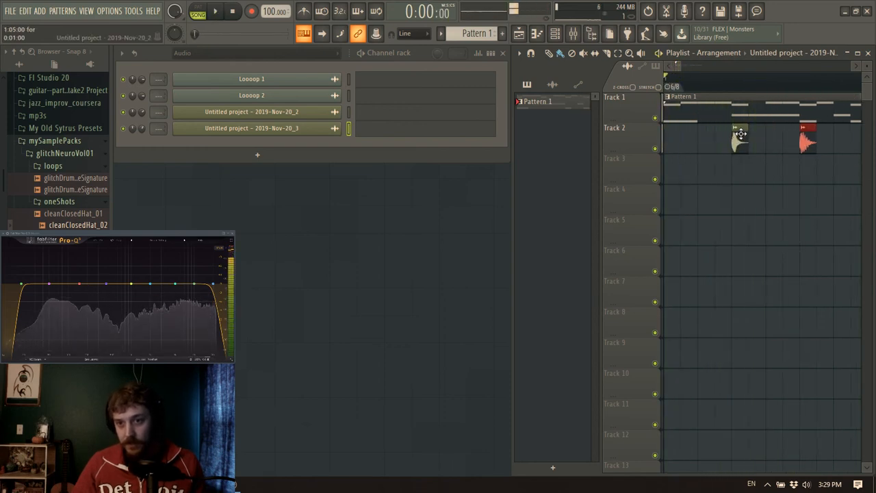
click(215, 117)
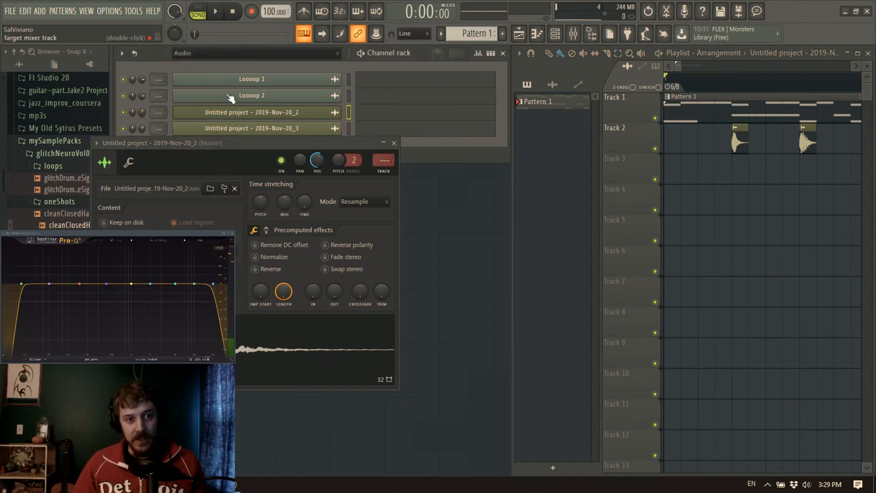
click(232, 54)
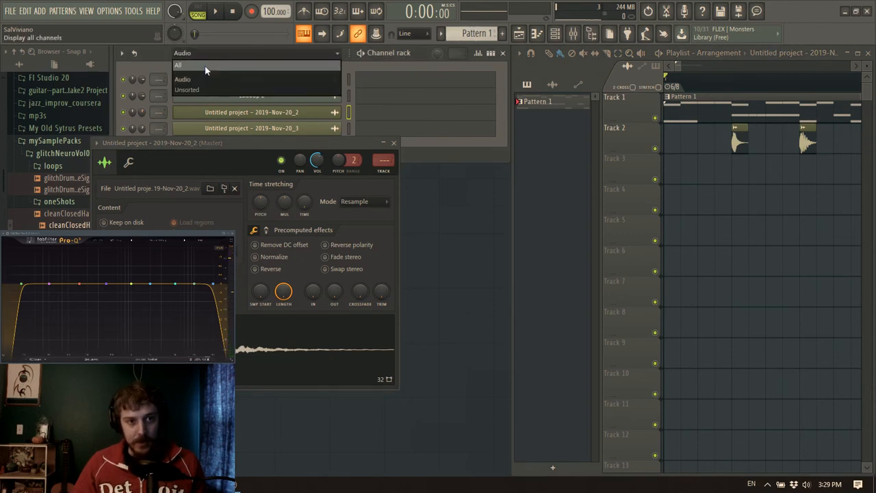
click(205, 65)
click(371, 86)
click(394, 143)
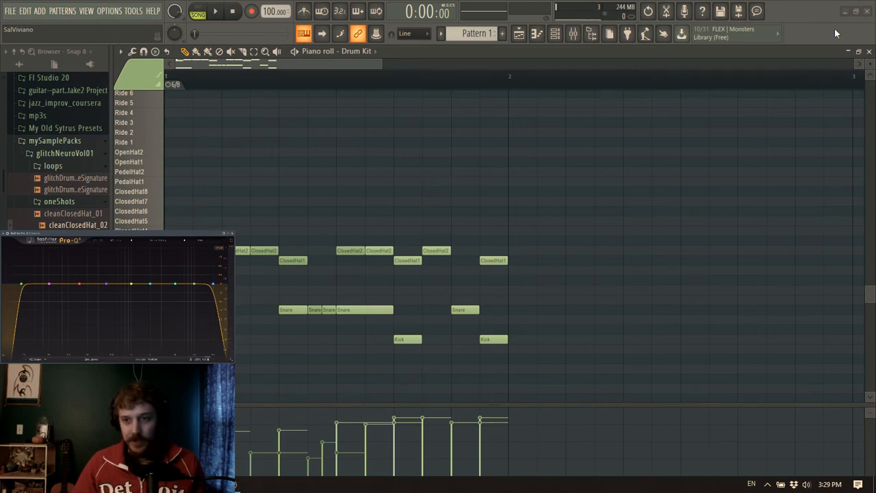
click(869, 52)
Turn down the channel volume of the Untitled project - 2019-Nov-20_2 hit and audition the arrangement
drag(141, 129, 141, 159)
key(space)
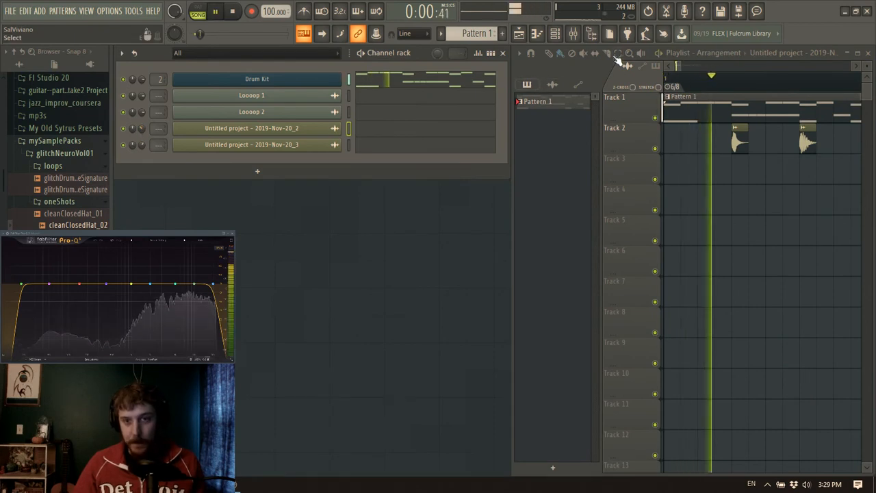
key(space)
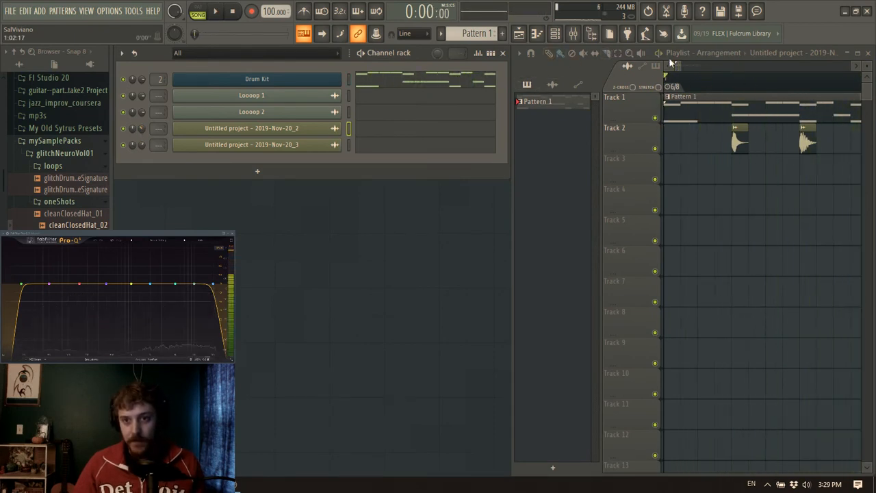
Reopen Edison from the Drums Out mixer track and place its window beside the playlist
drag(683, 66, 613, 70)
scroll(688, 84, up, 2)
drag(684, 67, 600, 63)
click(578, 37)
click(163, 96)
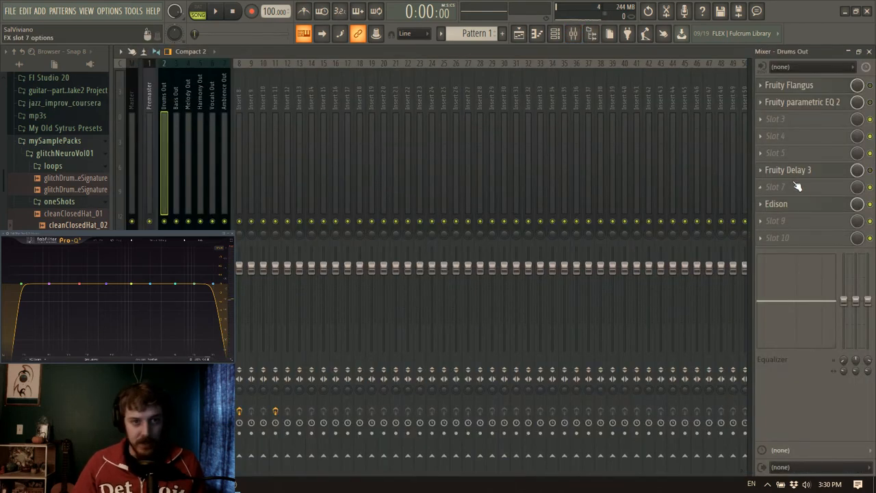
click(787, 204)
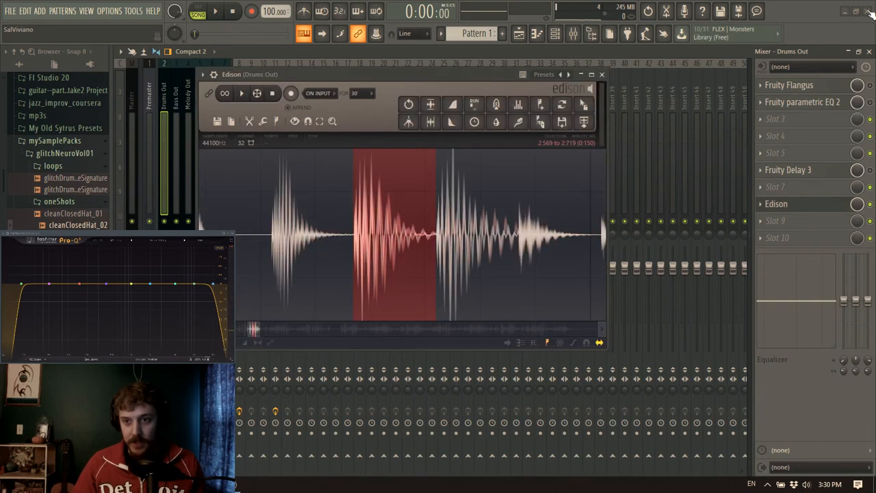
click(869, 52)
drag(459, 74, 383, 74)
Extract the hits at 2.870–3.016 and 3.014–3.139 from the Edison recording as Track 3 clips at steps 3 and 6 of bar 1
scroll(419, 226, up, 2)
scroll(406, 233, down, 4)
drag(427, 236, 469, 248)
scroll(438, 247, up, 3)
drag(379, 252, 380, 251)
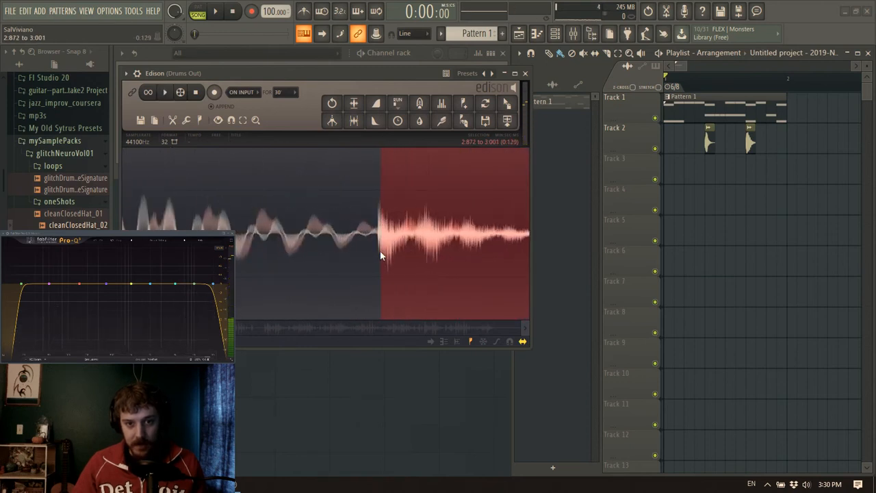
scroll(377, 250, down, 3)
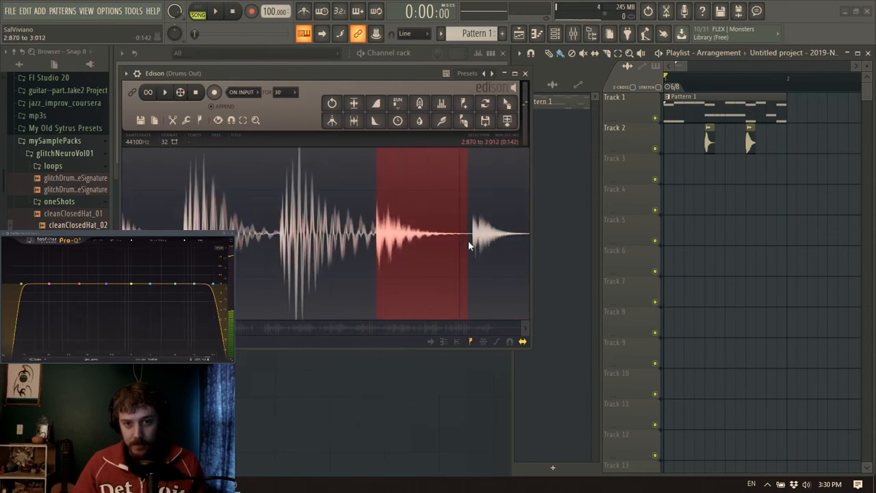
drag(508, 103, 663, 178)
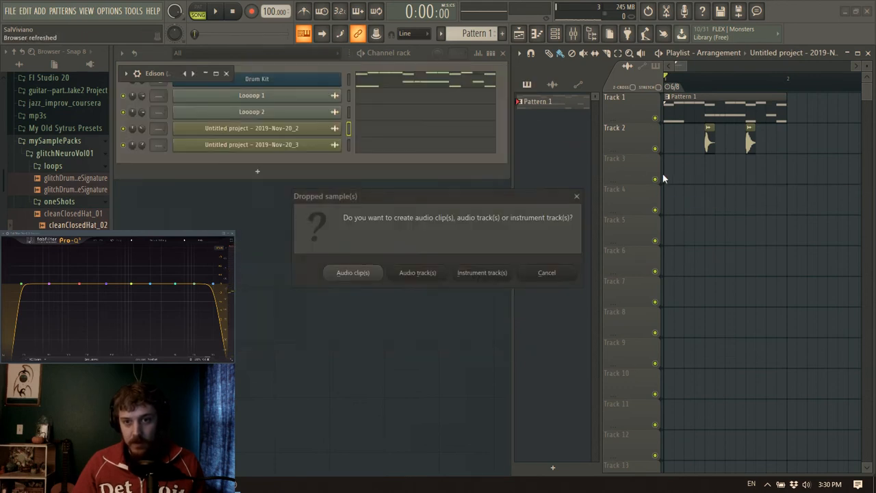
click(546, 278)
drag(507, 104, 688, 173)
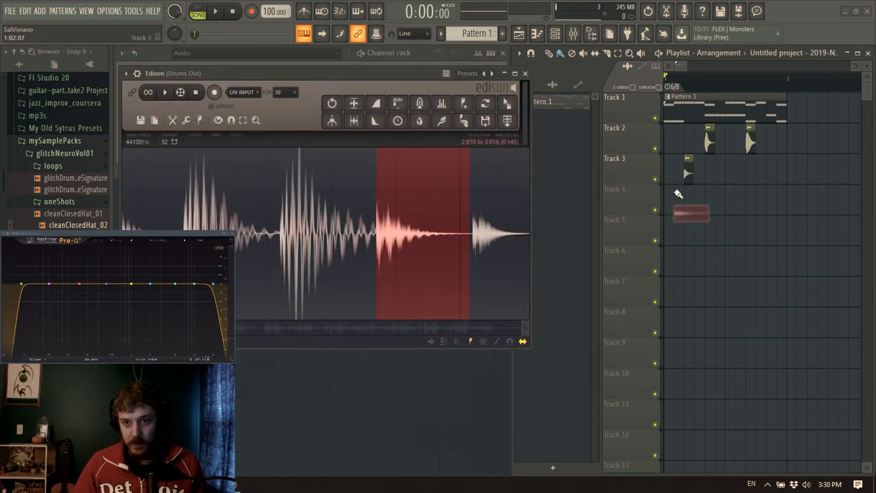
drag(470, 232, 535, 244)
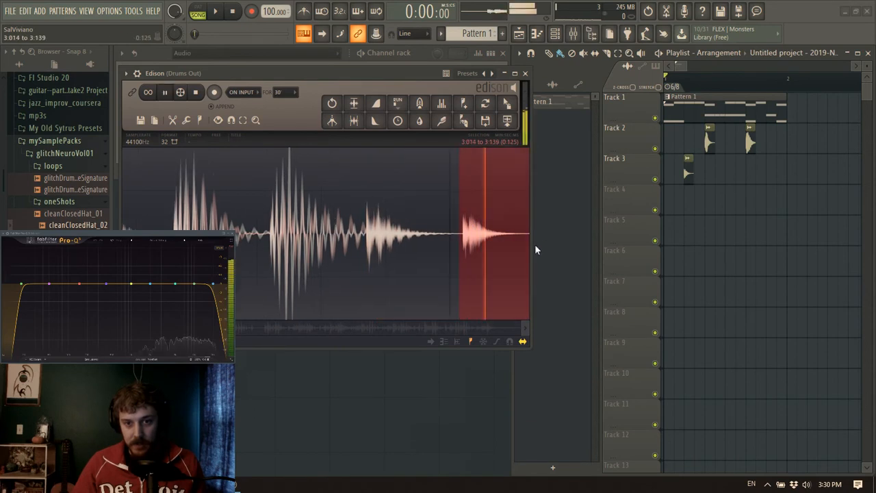
drag(507, 102, 720, 176)
Select the glitch burst from about 3.908 to 4.200 in Edison and place it on Track 4 at step 4 of bar 1
scroll(471, 194, down, 4)
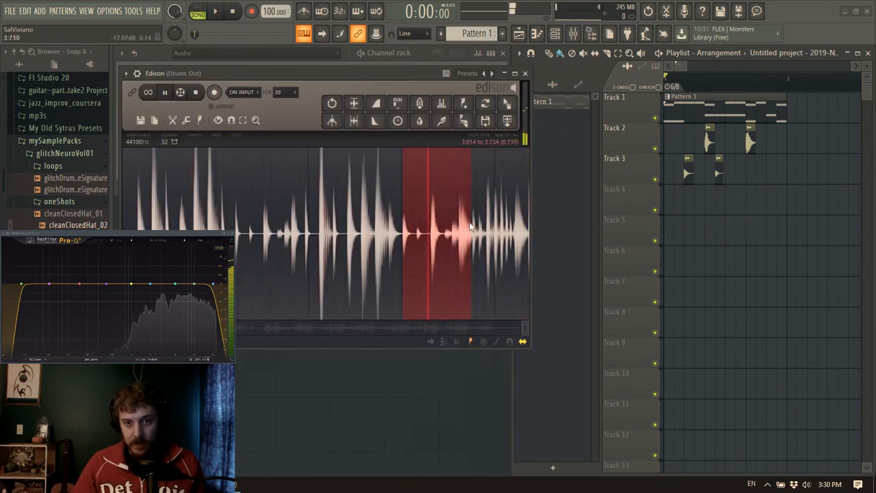
click(466, 226)
click(452, 230)
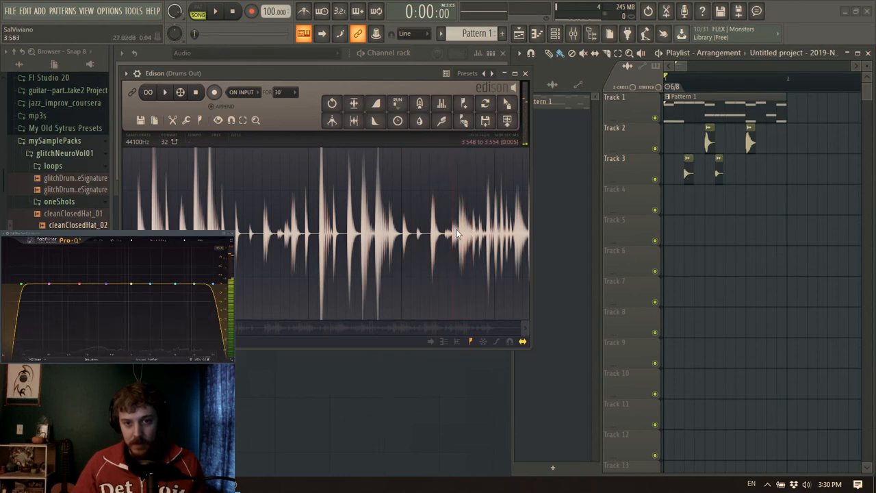
key(space)
key(space)
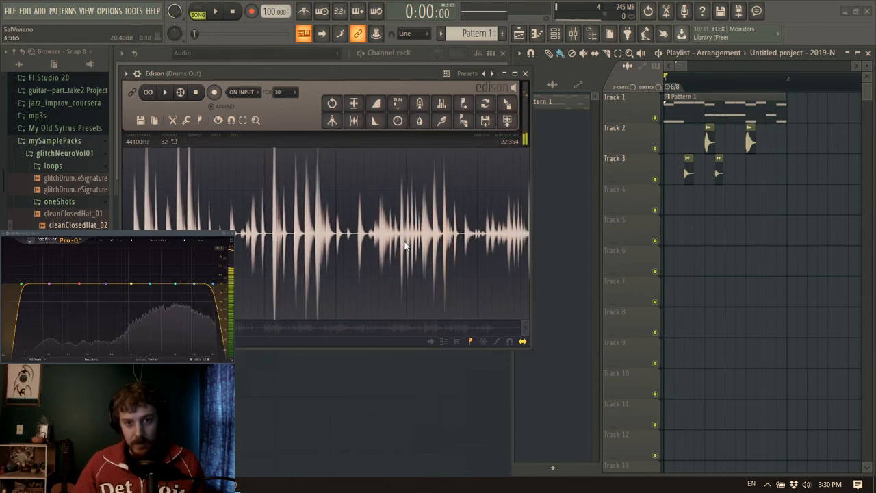
scroll(404, 239, up, 4)
drag(382, 238, 493, 259)
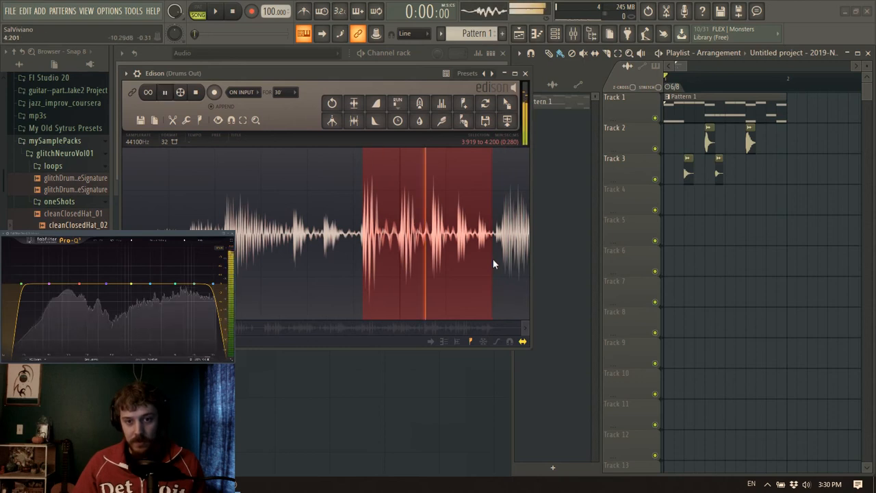
drag(364, 275, 356, 257)
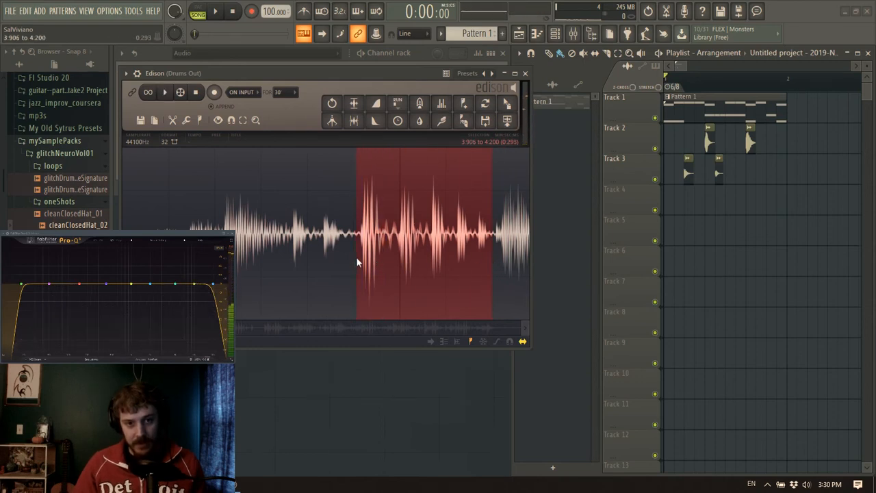
key(space)
drag(507, 103, 695, 197)
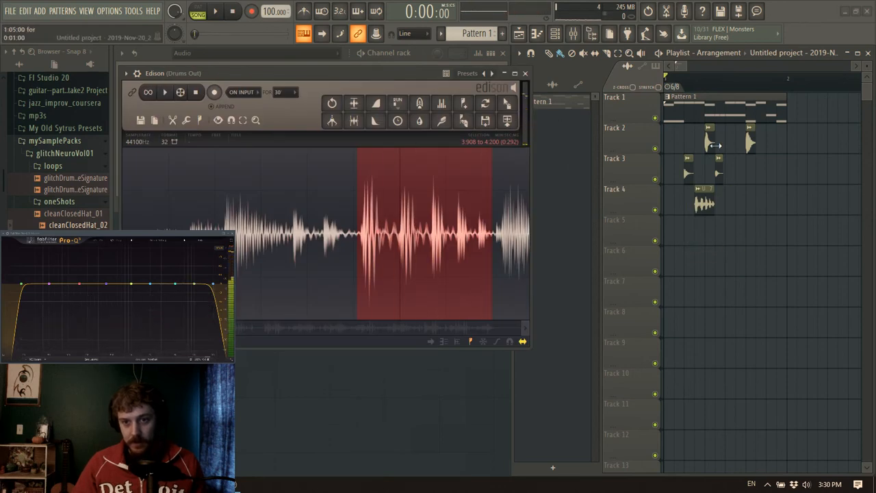
Play the arrangement and mute Track 2 to hear the Track 3 and Track 4 clips against Pattern 1
key(space)
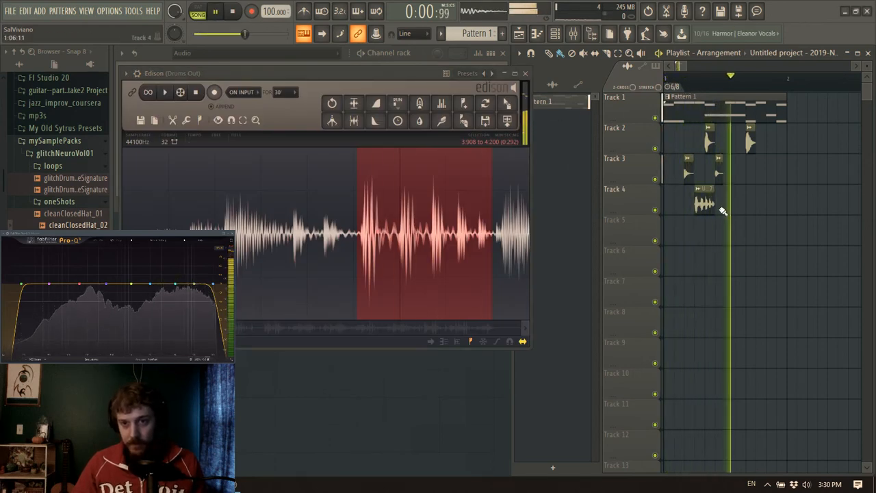
key(space)
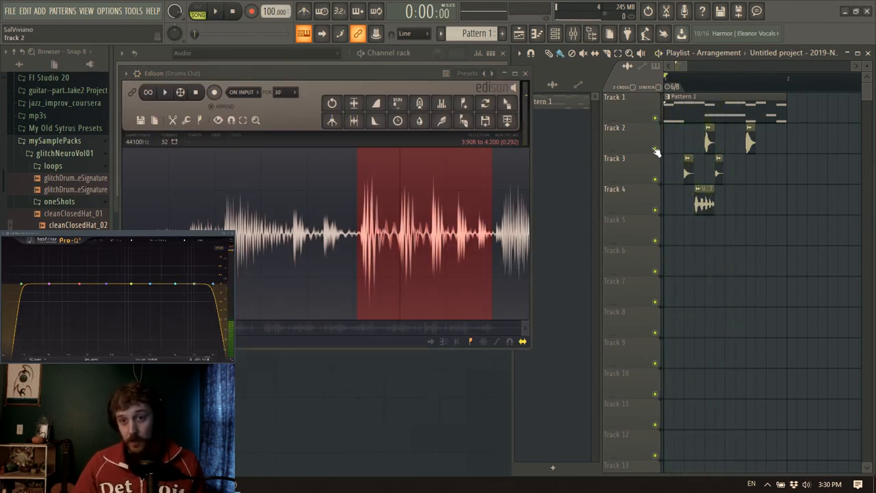
key(space)
click(655, 150)
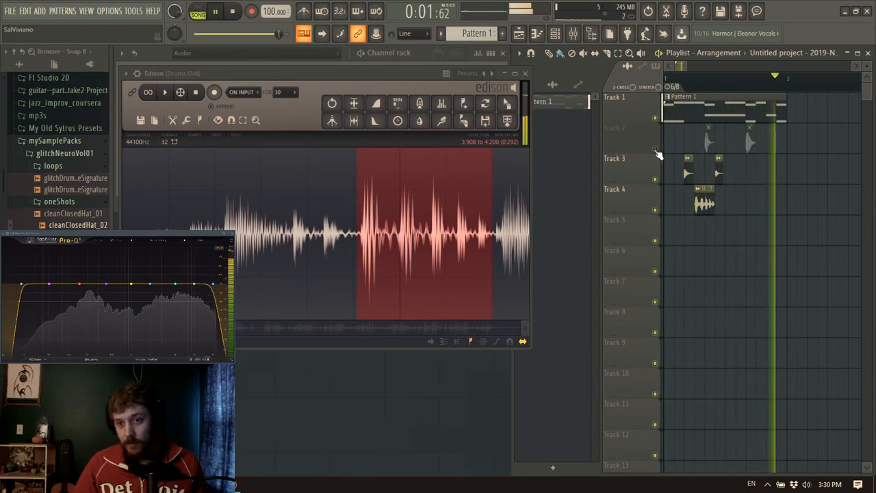
key(space)
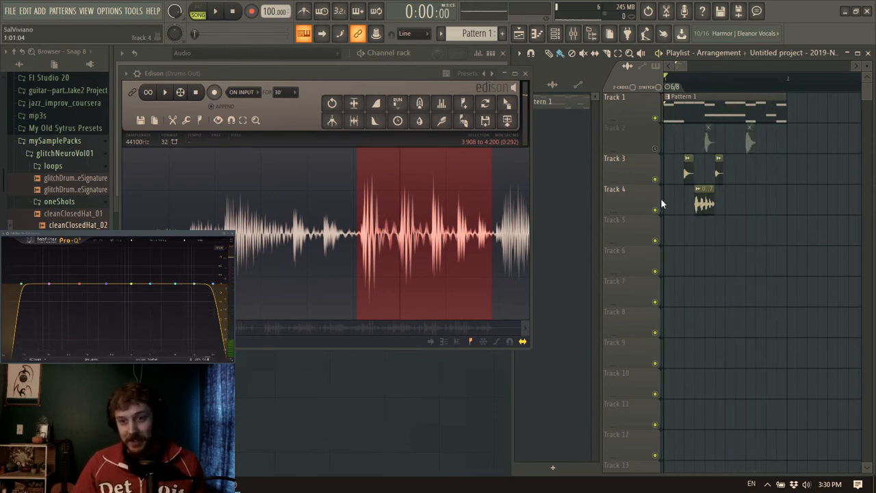
Move the burst clip from Track 4 up to Track 3 between the two hits and audition it
scroll(707, 94, up, 5)
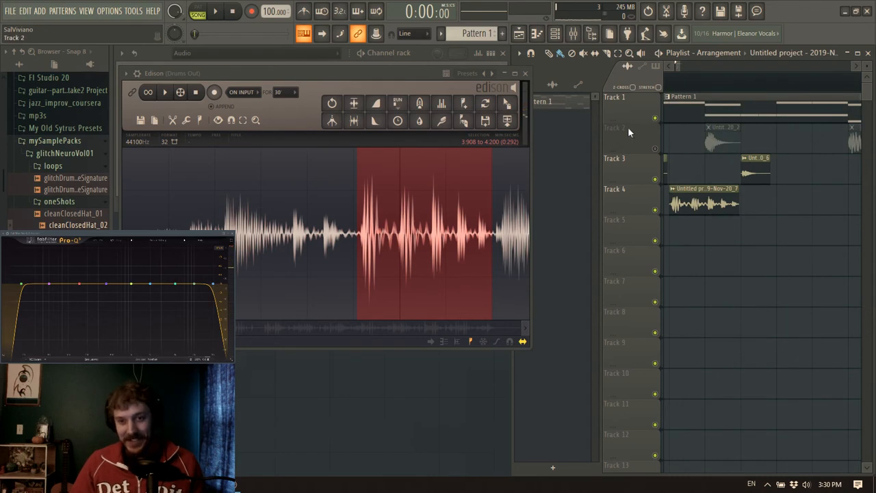
scroll(679, 66, down, 3)
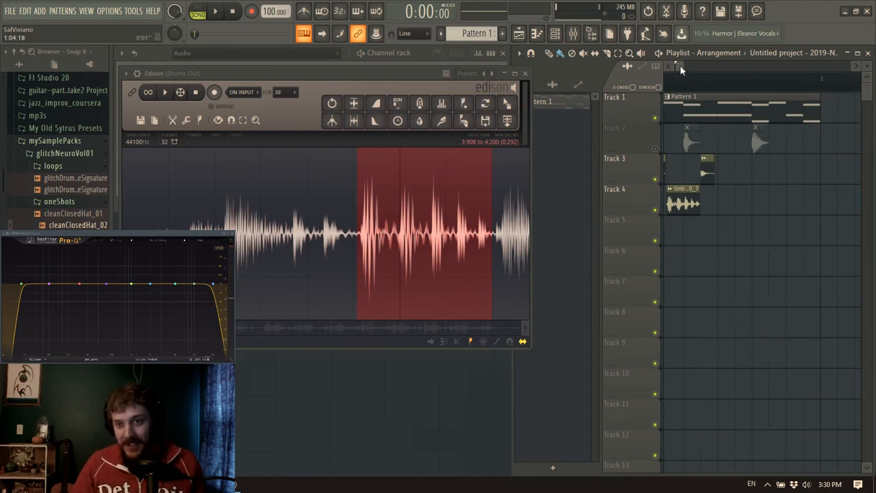
drag(701, 211, 745, 210)
key(shift+Up)
key(space)
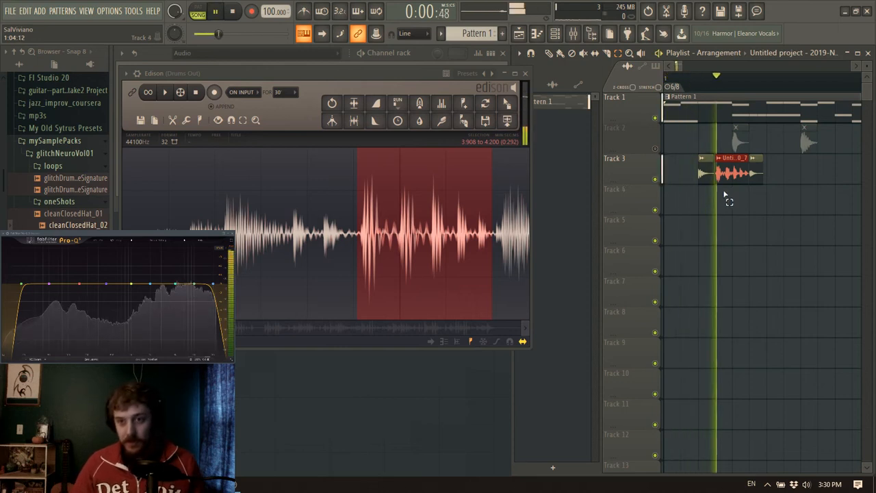
key(space)
Unmute Track 2, move its first hit clip to 1:07:00 and play the arrangement
key(p)
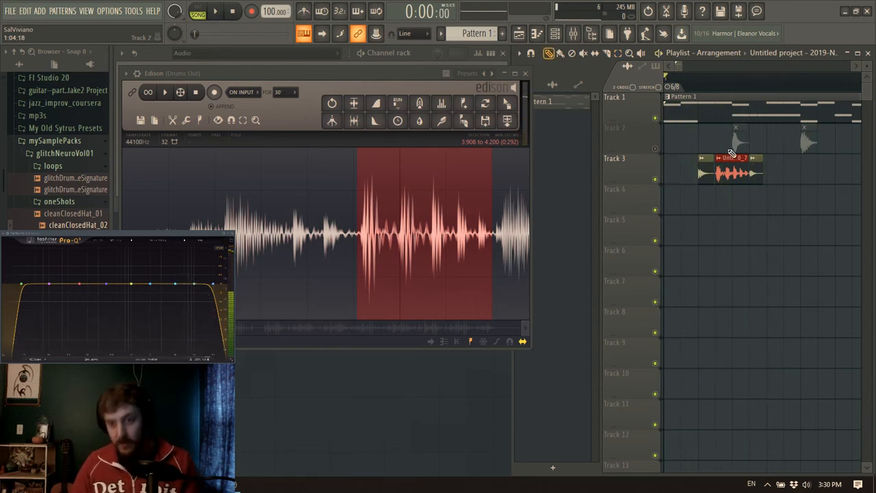
click(657, 149)
key(space)
key(space)
drag(740, 141, 774, 140)
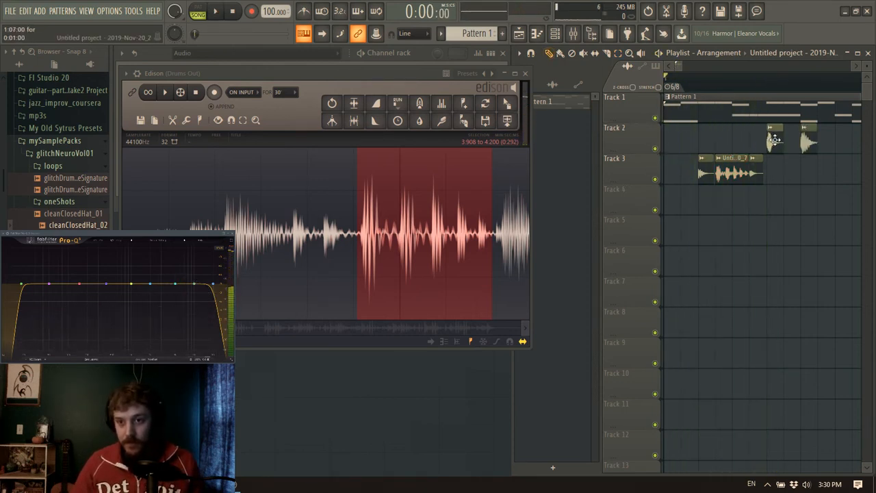
key(space)
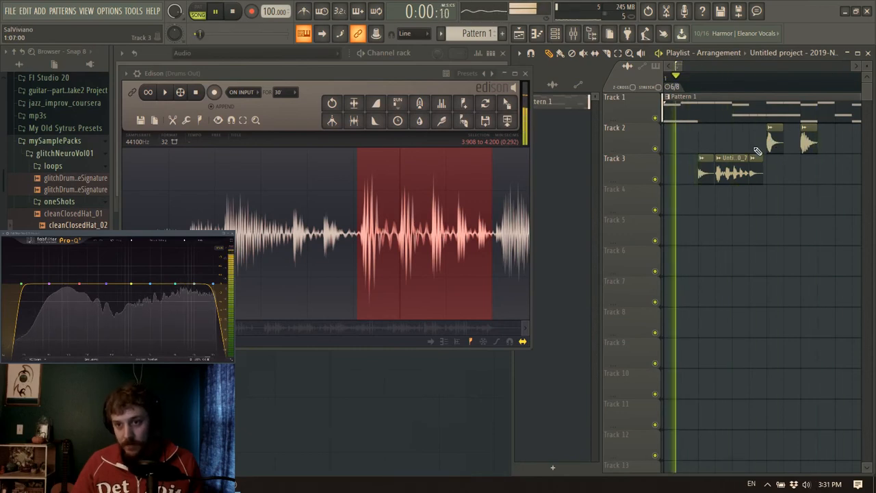
key(space)
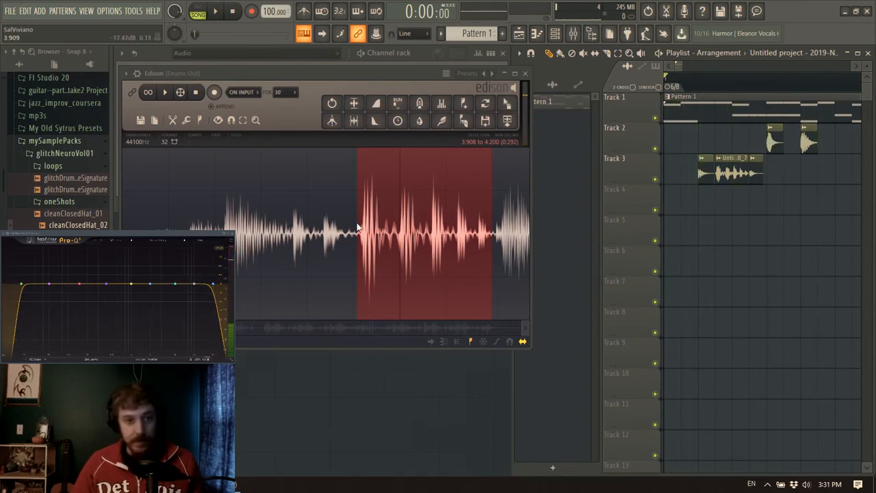
Select the section from 4.353 to 4.776 in Edison and place it on Track 3 at step 10 of bar 1
scroll(357, 228, down, 3)
drag(403, 256, 545, 258)
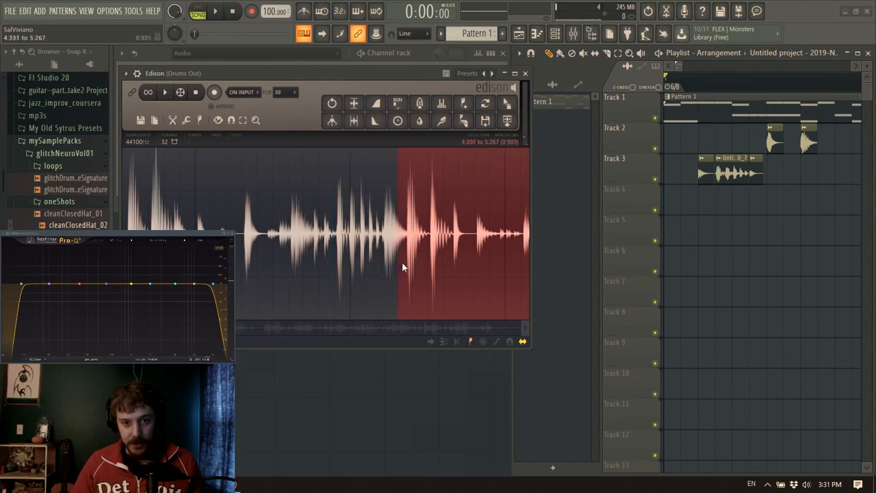
drag(402, 262, 406, 268)
drag(516, 246, 469, 260)
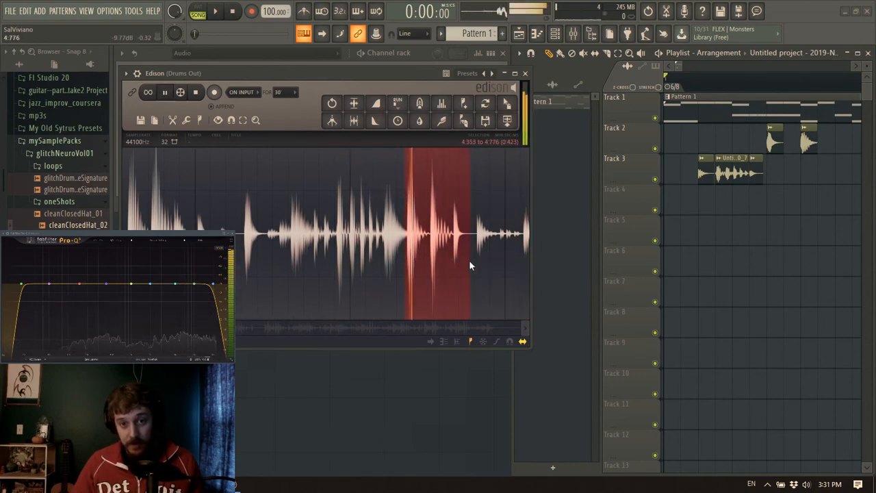
drag(507, 103, 772, 176)
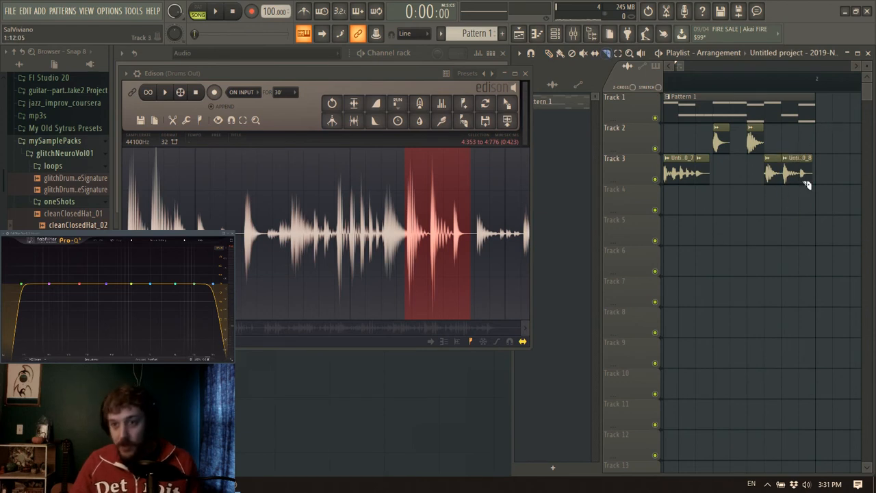
Set snapping to (none), slice the last Track 3 clip just before its final hit at step 12, and play the arrangement
scroll(792, 85, up, 1)
click(411, 33)
click(410, 58)
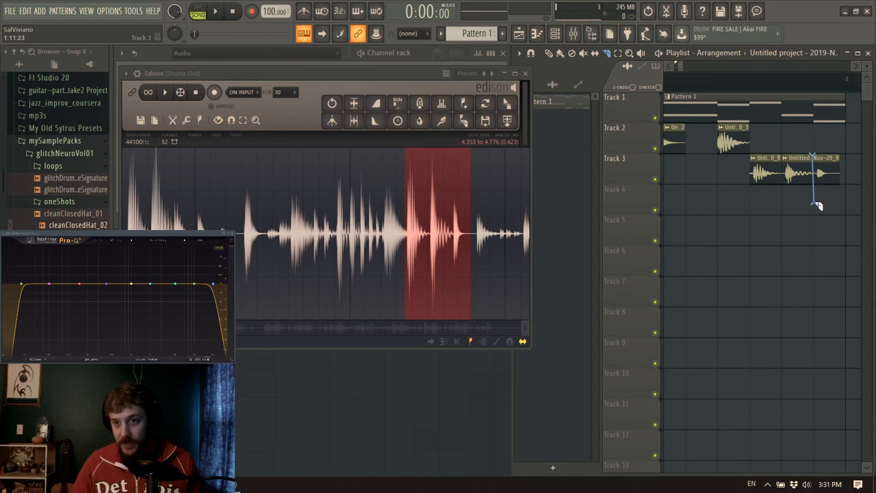
key(space)
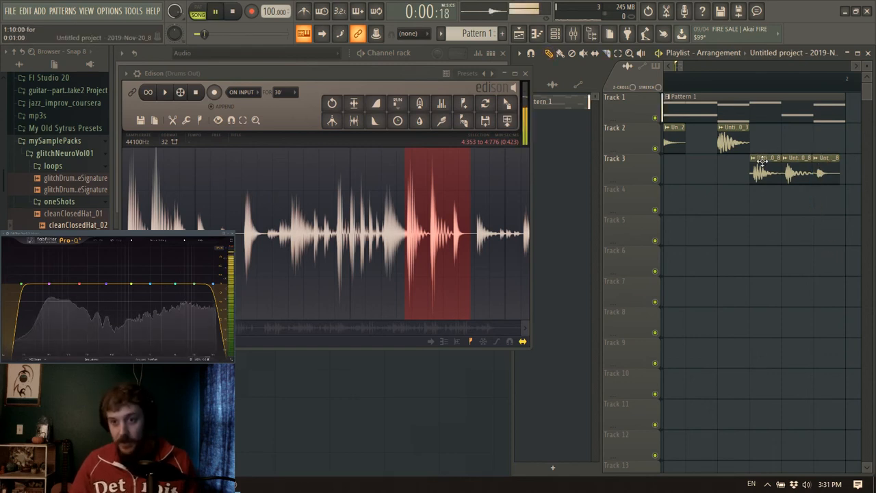
Nudge the first of the last three Track 3 clips slightly earlier and play the arrangement
key(space)
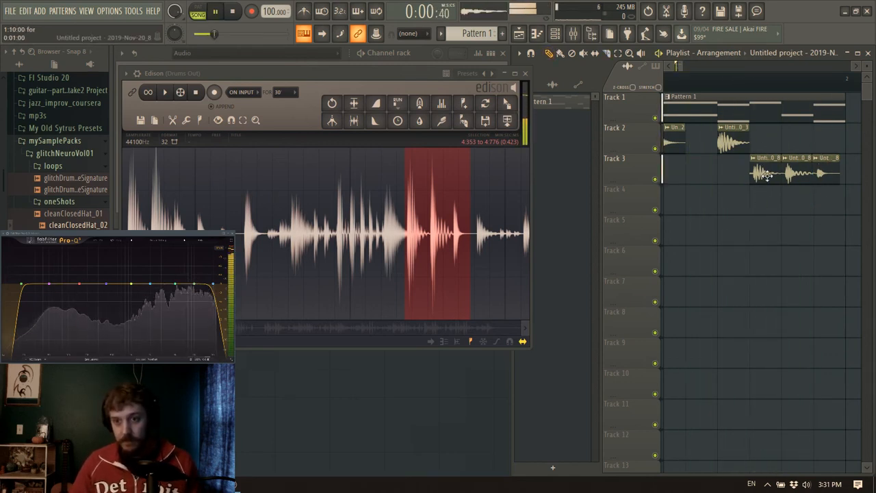
drag(767, 176, 764, 176)
key(space)
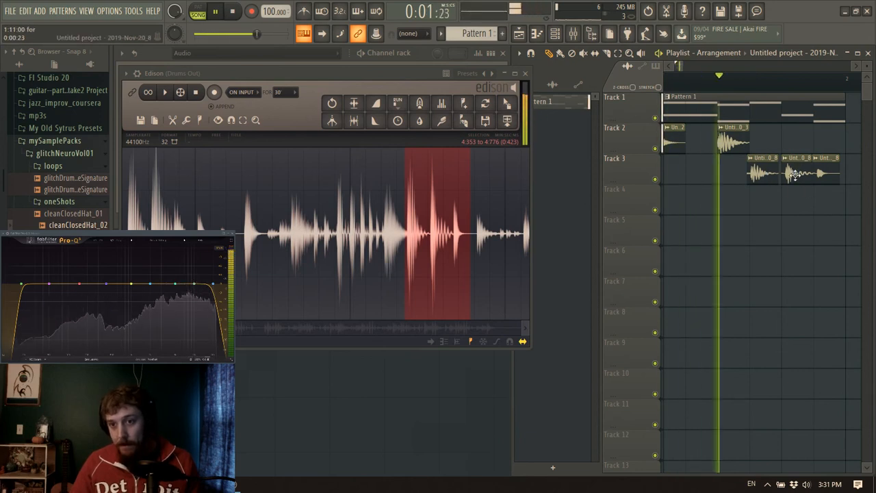
key(space)
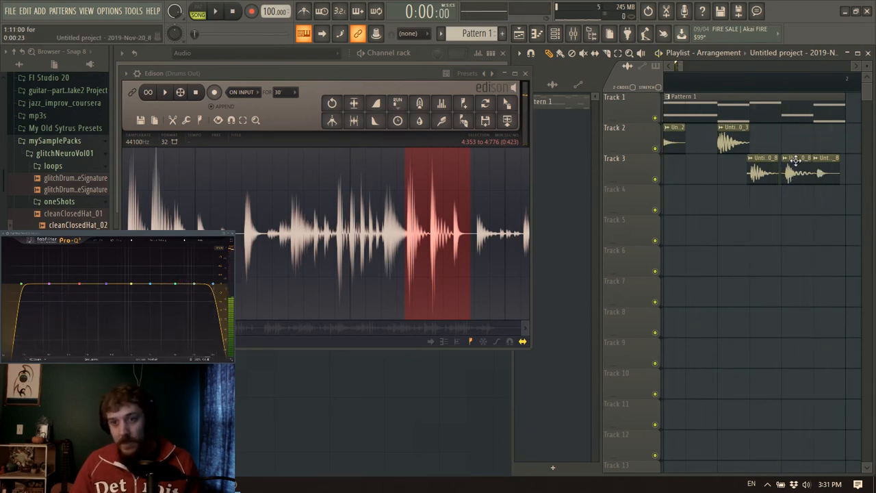
key(space)
key(space)
key(space)
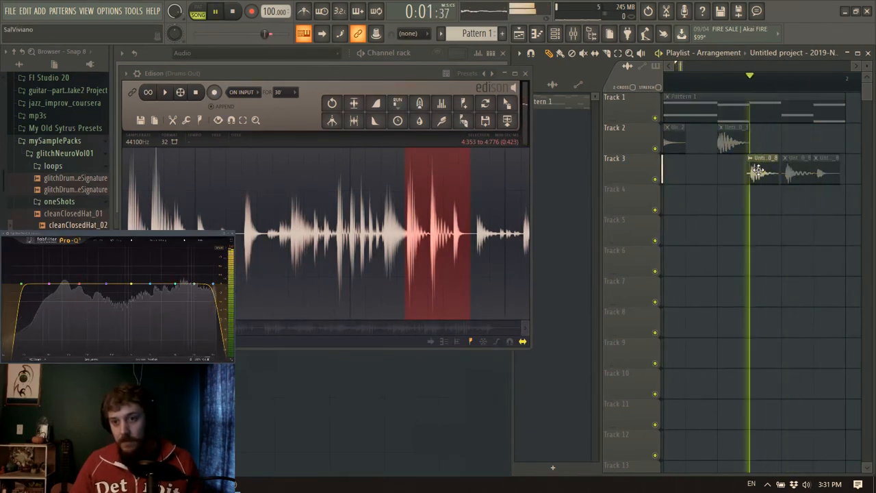
key(space)
Reorder the last three Track 3 clips so the middle hit comes first, the short hit second and the first hit last, and play them
drag(829, 177, 771, 213)
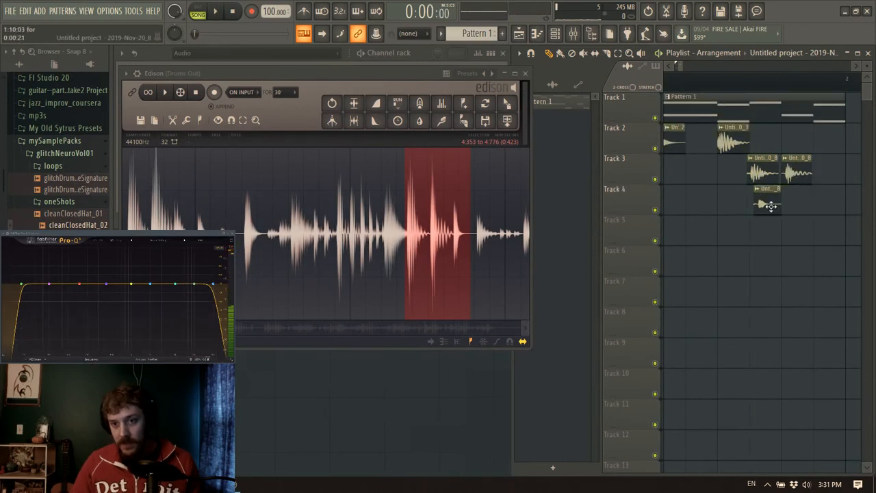
drag(757, 173, 821, 171)
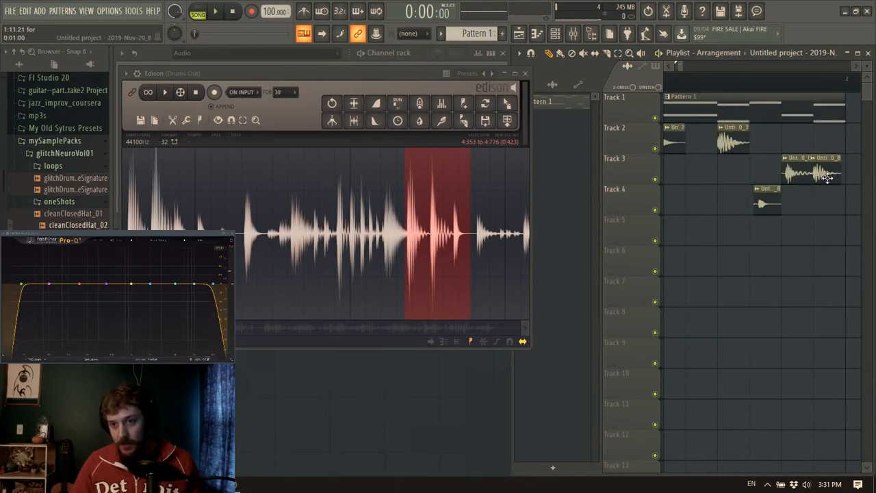
key(space)
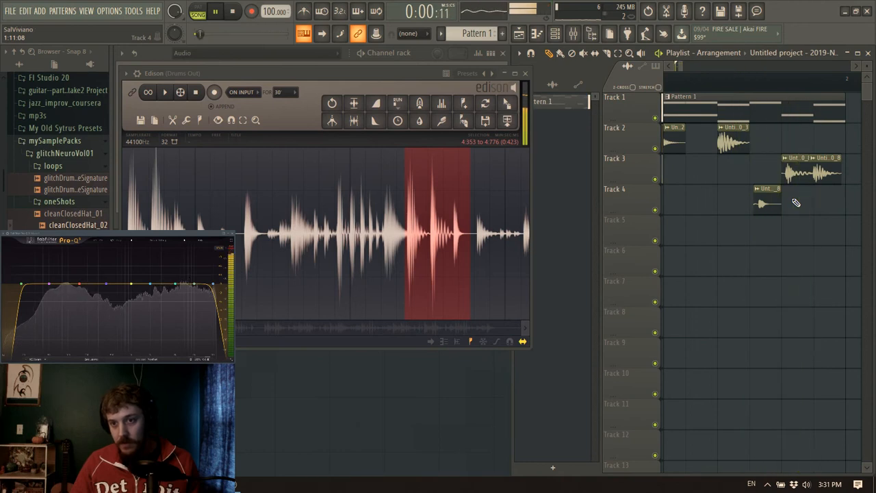
key(space)
drag(790, 173, 758, 173)
key(space)
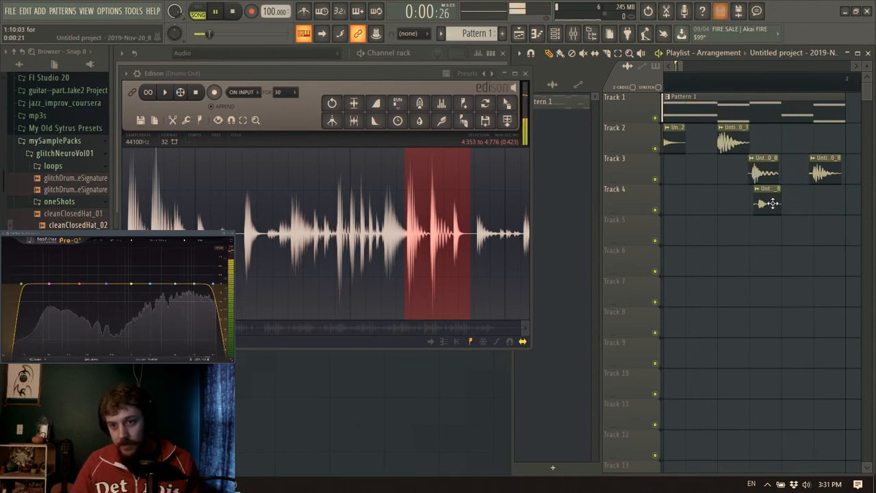
drag(768, 201, 792, 172)
key(space)
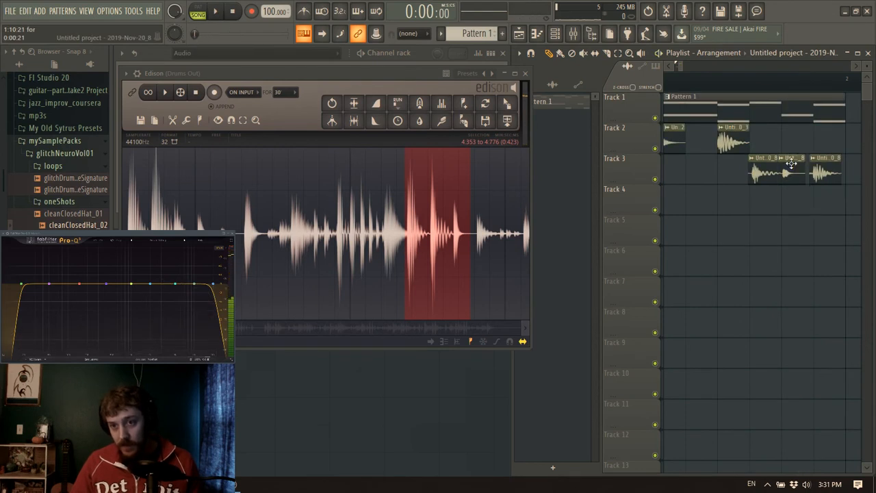
key(space)
mouse_move(682, 67)
mouse_down()
mouse_move(693, 68)
mouse_move(681, 69)
mouse_up()
key(space)
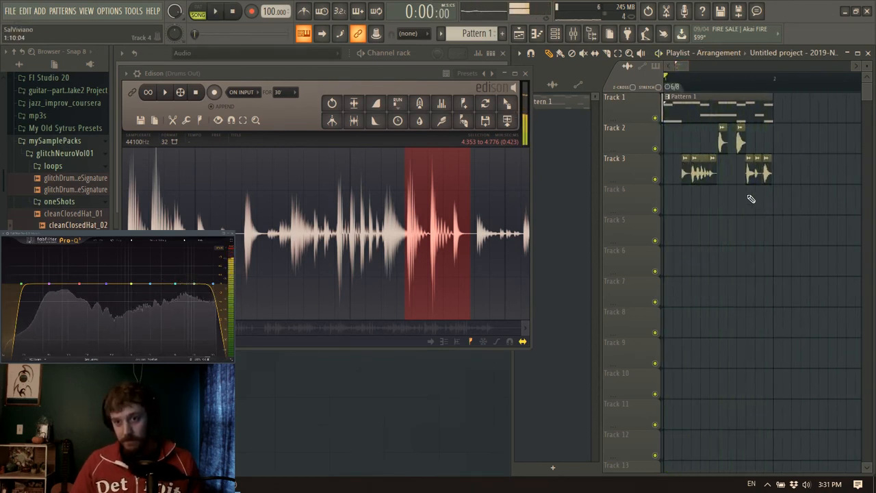
Move all Track 3 clips up to Track 2 and select every audio clip there
click(648, 179)
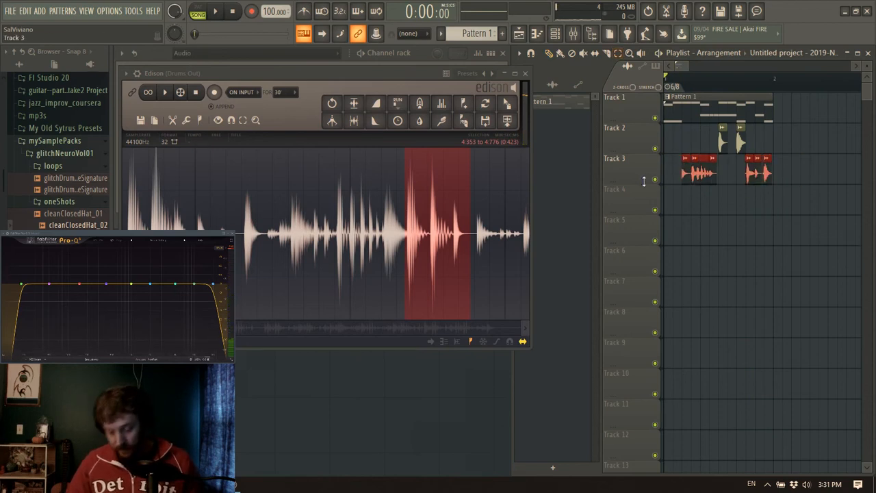
key(shift+Up)
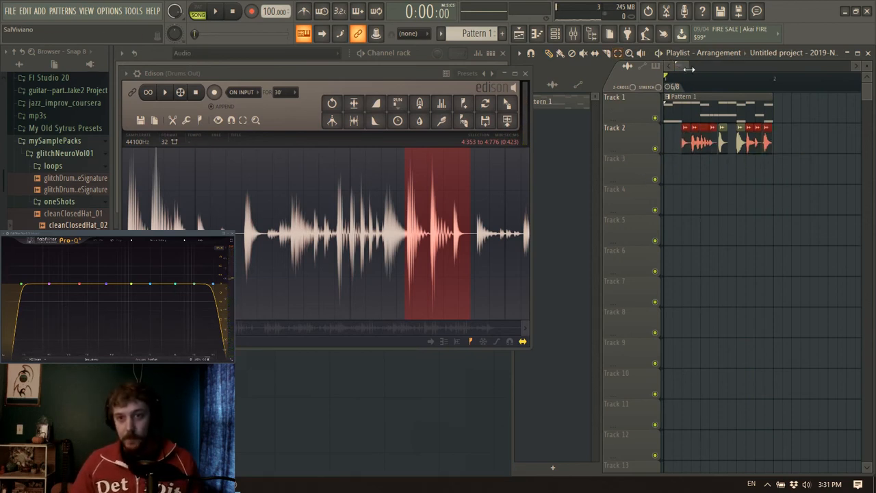
mouse_move(690, 69)
mouse_down()
mouse_move(675, 71)
mouse_move(687, 68)
mouse_up()
drag(762, 151, 678, 128)
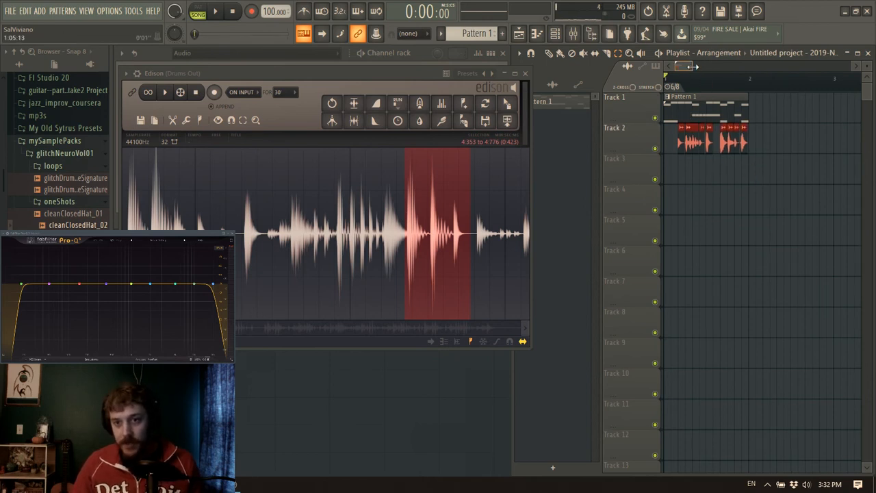
Audition the drum recording in Edison and select the single hit from 7.827 to 7.977
drag(694, 66, 676, 67)
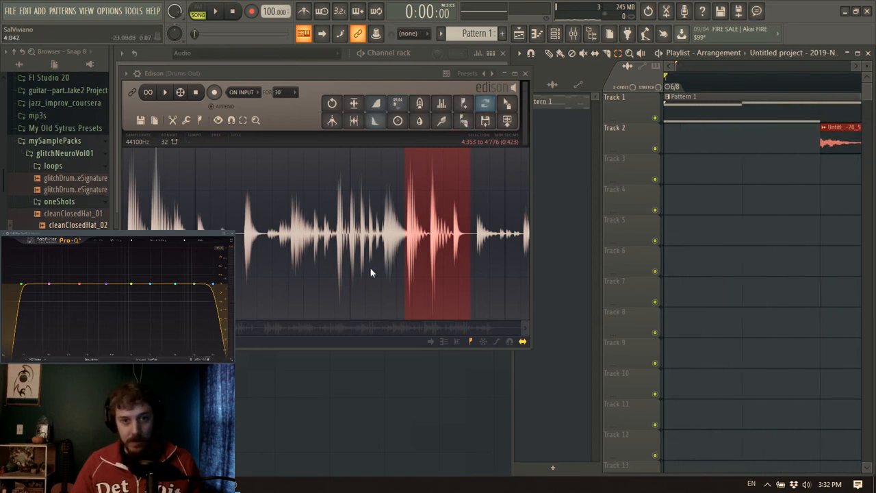
click(240, 229)
key(space)
key(space)
scroll(375, 241, down, 2)
scroll(261, 253, up, 3)
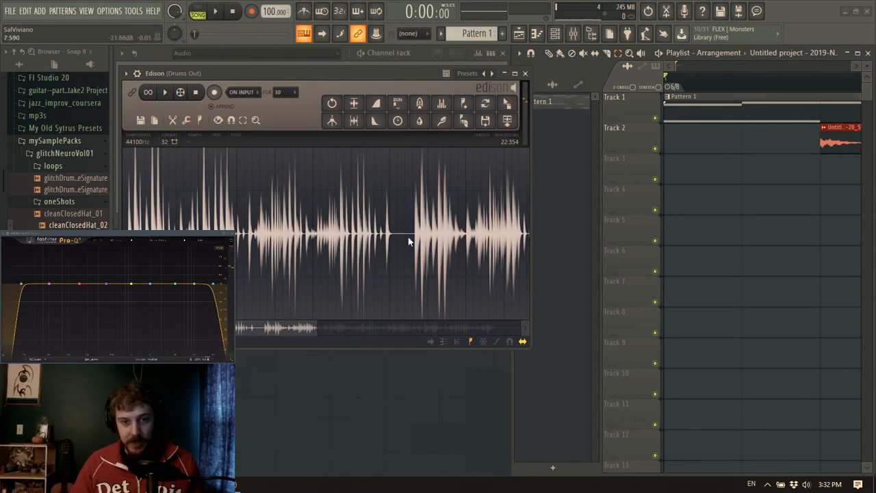
key(space)
scroll(453, 239, up, 2)
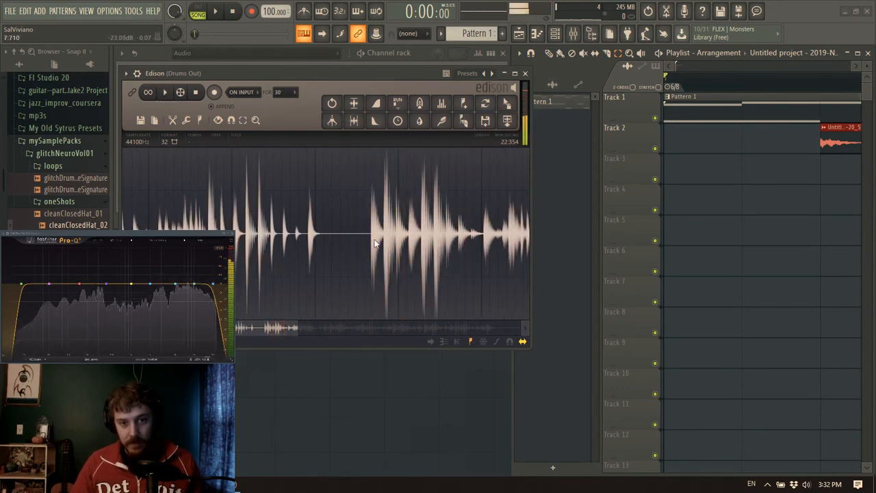
scroll(371, 243, up, 2)
drag(370, 241, 484, 264)
key(space)
drag(297, 254, 394, 269)
key(space)
drag(483, 248, 492, 251)
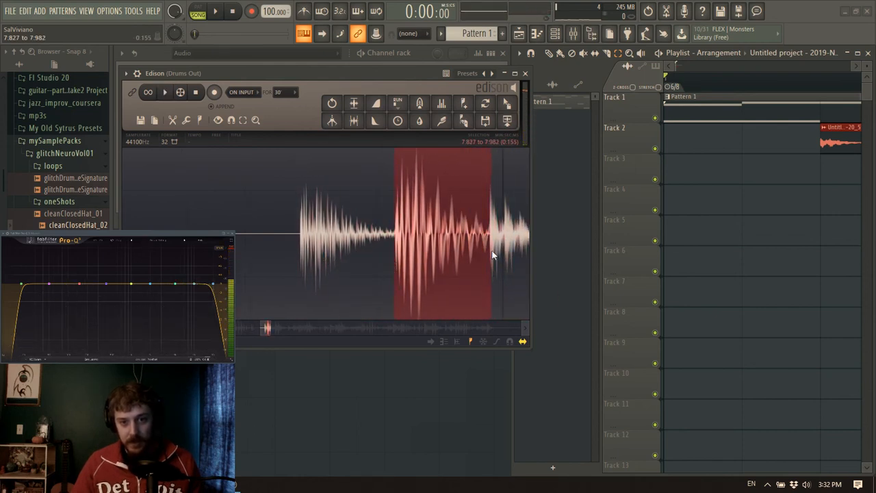
key(space)
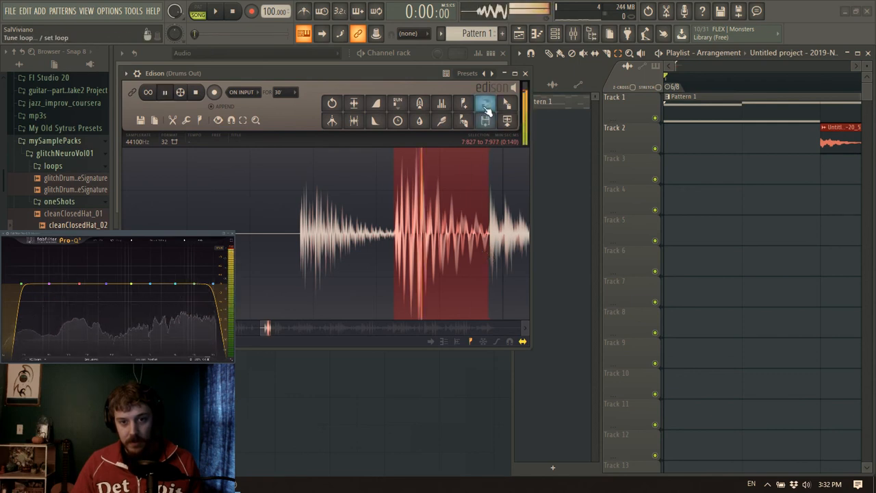
Place the selected hit on Track 3 at the very start of bar 1 and play the arrangement
drag(509, 109, 677, 177)
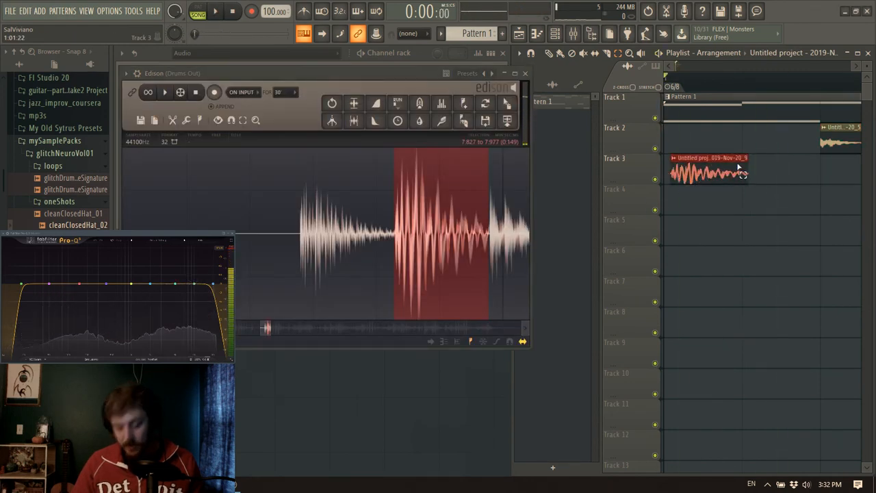
drag(739, 167, 748, 162)
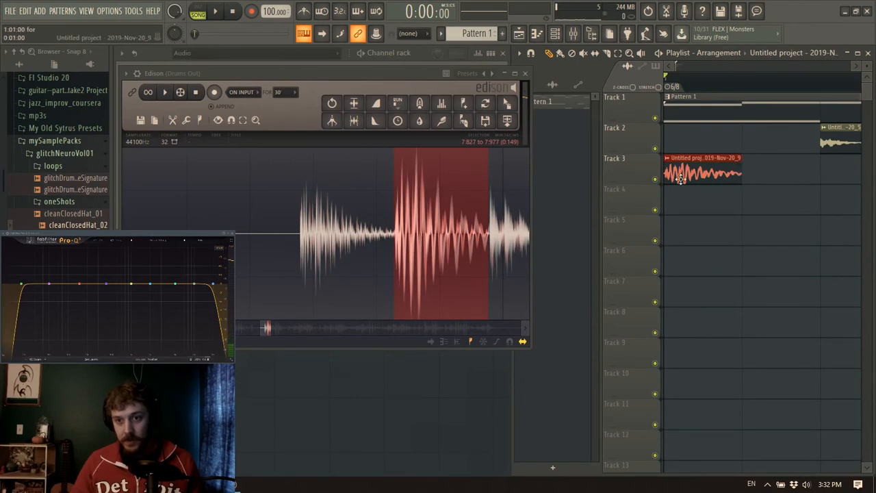
key(space)
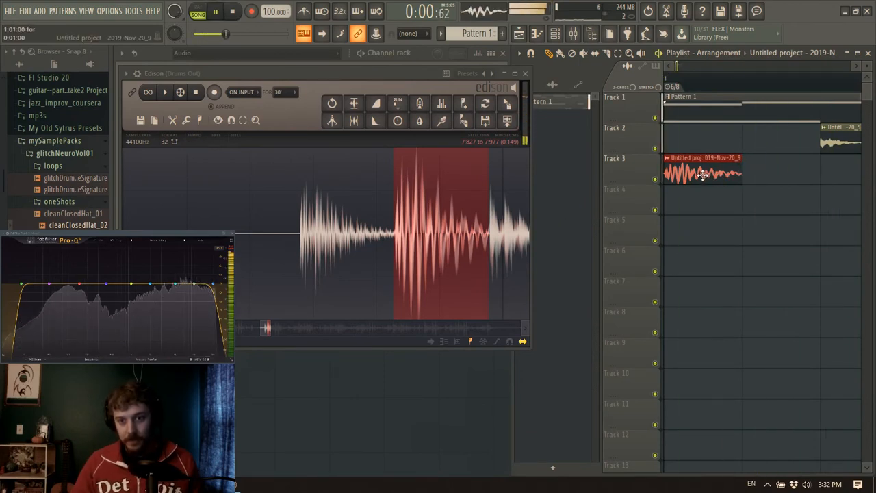
key(space)
Examine the channel settings of the Track 3 clip, including its levels adjustment page, and close them
double_click(683, 170)
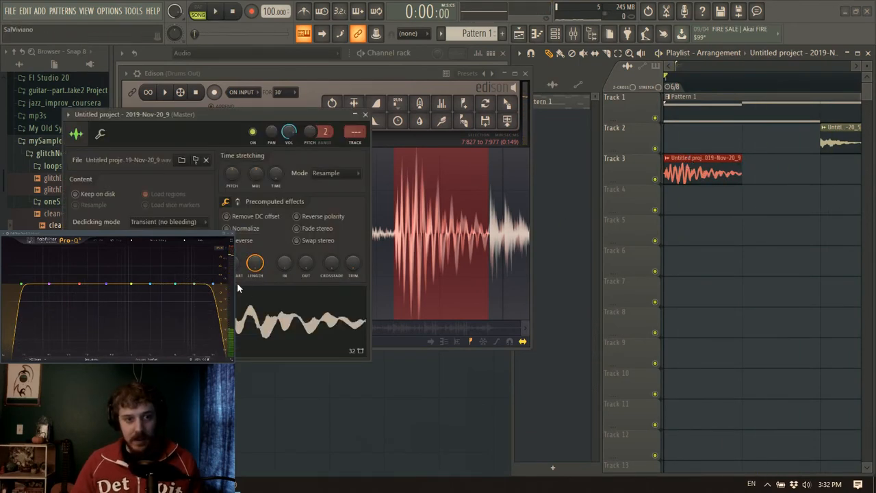
click(99, 135)
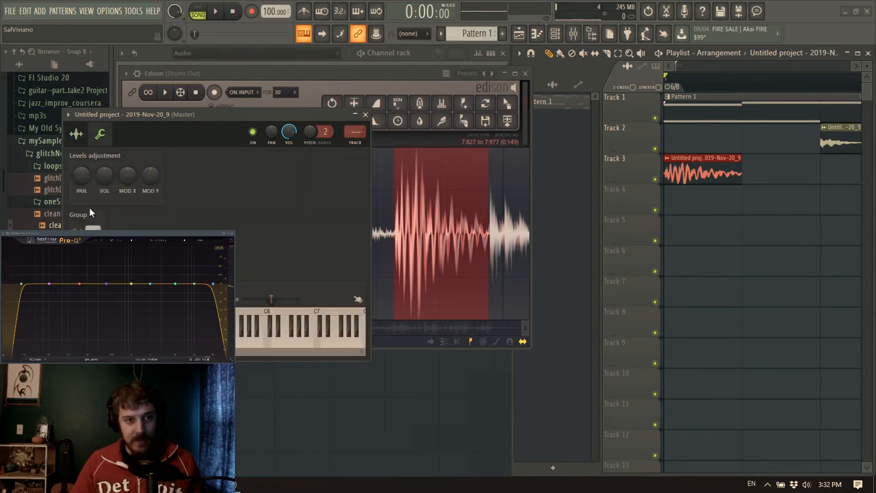
click(77, 134)
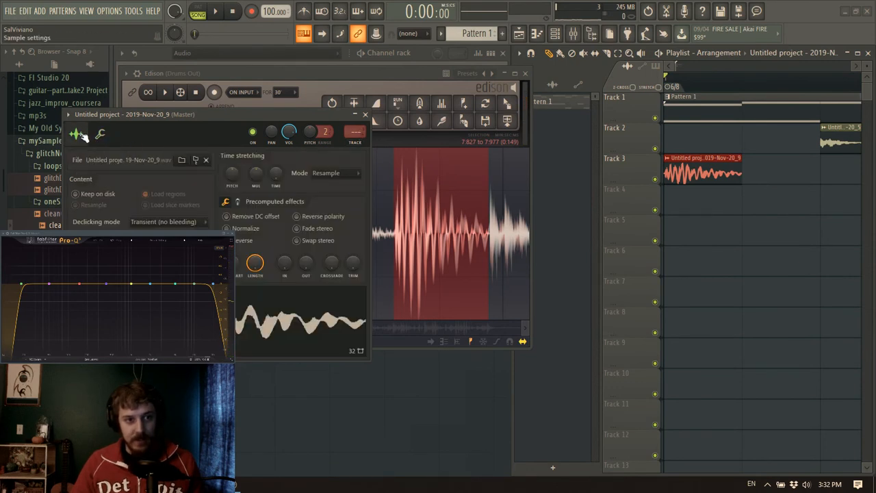
click(366, 114)
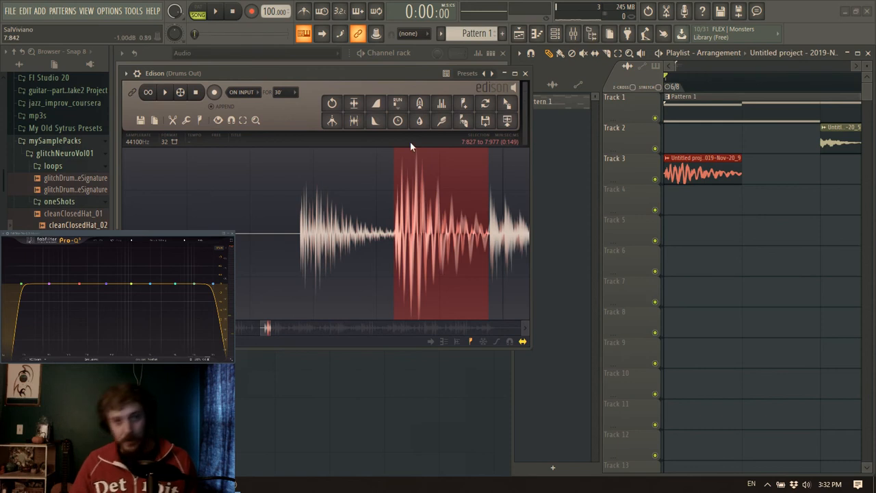
Load a second Edison in slot 9 of the Drums Out mixer track and copy the selected hit into it
drag(421, 76, 460, 73)
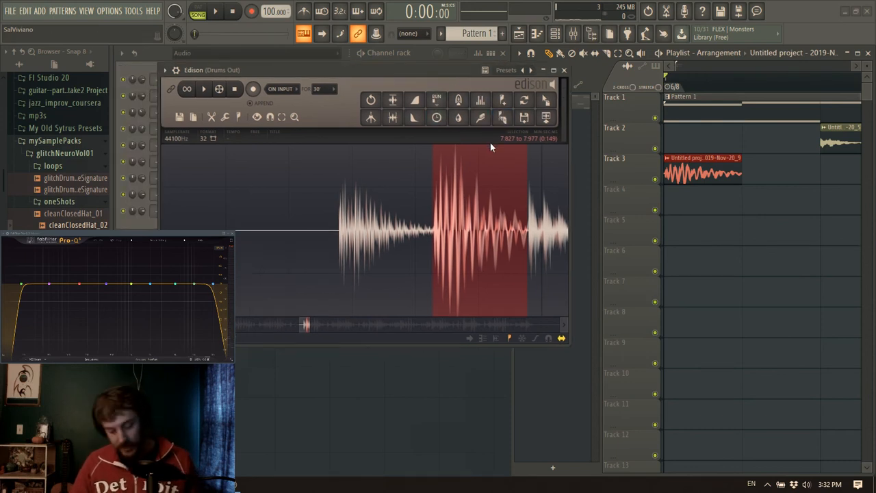
click(578, 37)
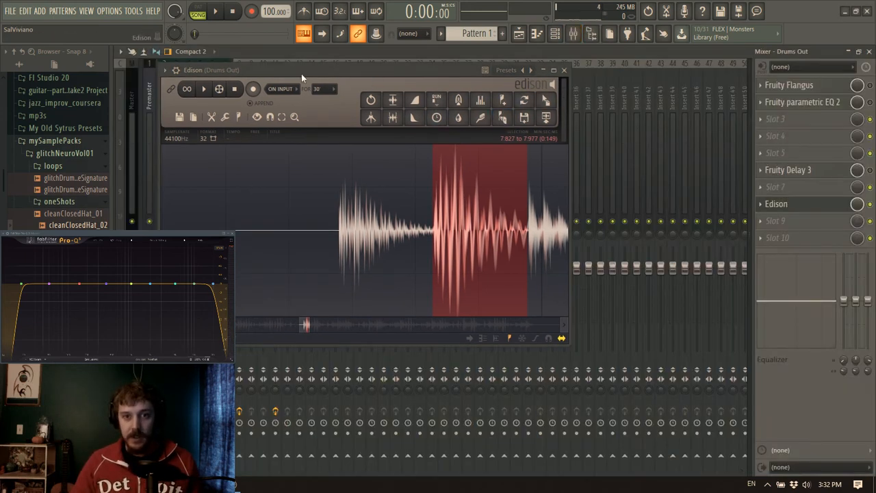
drag(325, 67, 417, 60)
click(784, 231)
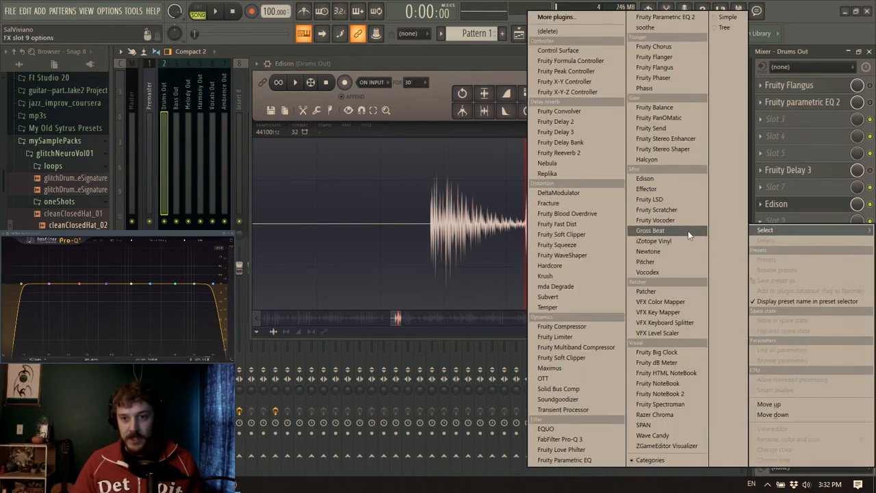
click(657, 177)
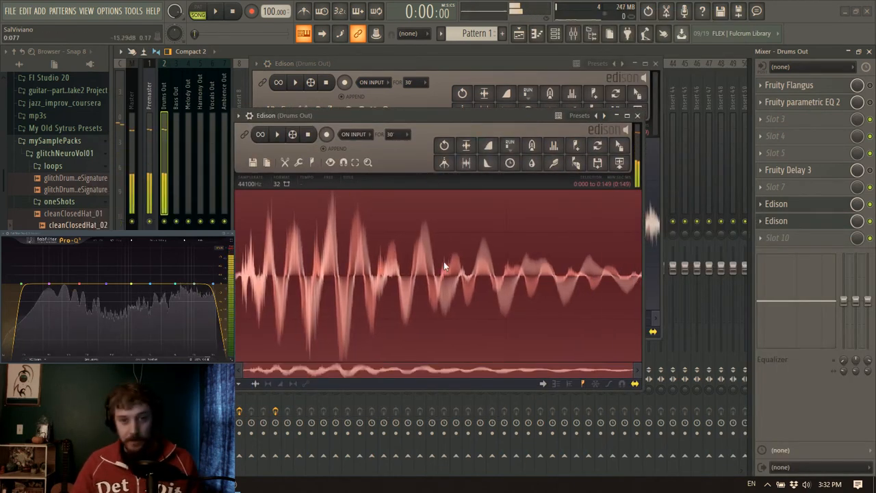
Shape a volume envelope on the copied hit that fades its last third to silence along a concave curve, auditioning it
click(280, 385)
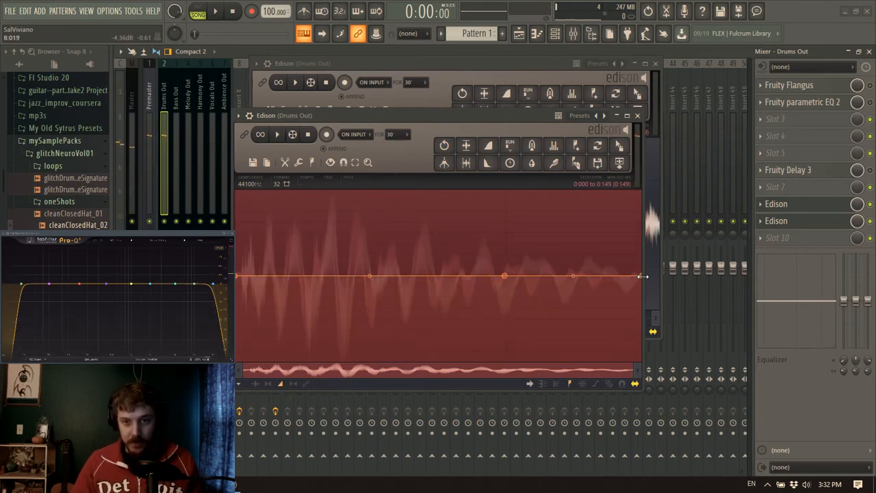
drag(648, 288, 655, 404)
key(space)
key(space)
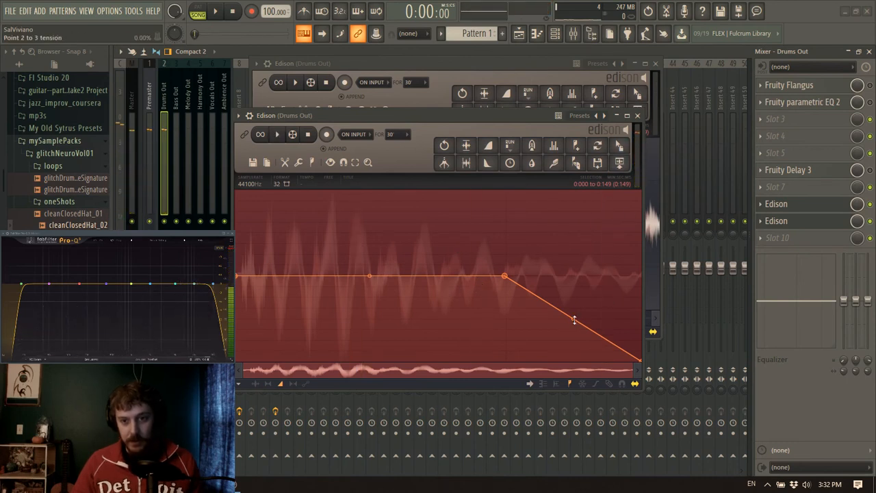
drag(573, 319, 573, 343)
key(space)
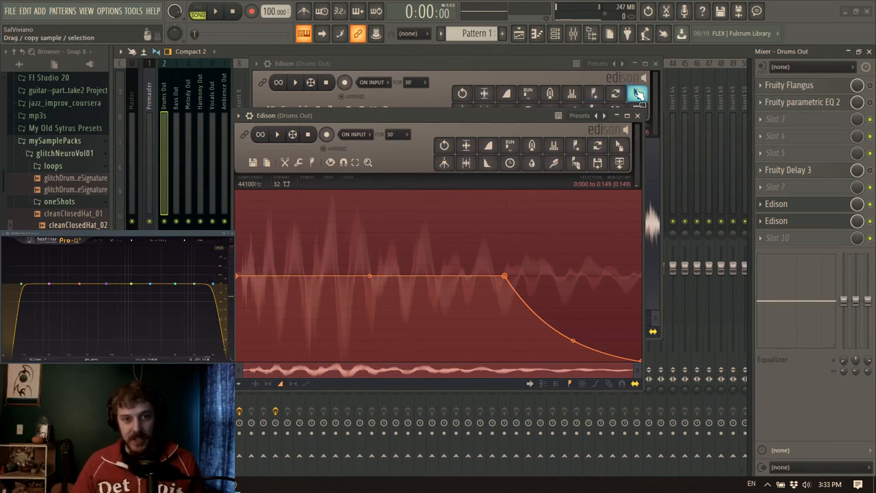
Mix down the amp envelopes into the copied hit and close the original Edison and the mixer
click(655, 64)
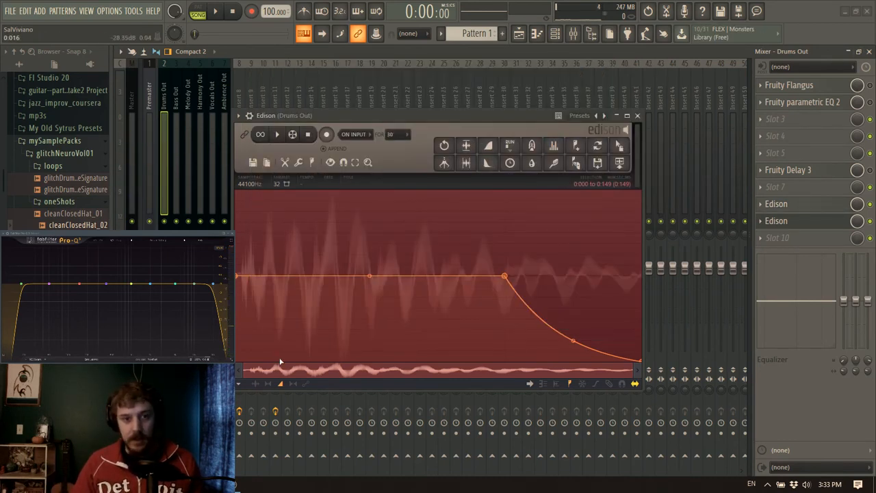
click(299, 164)
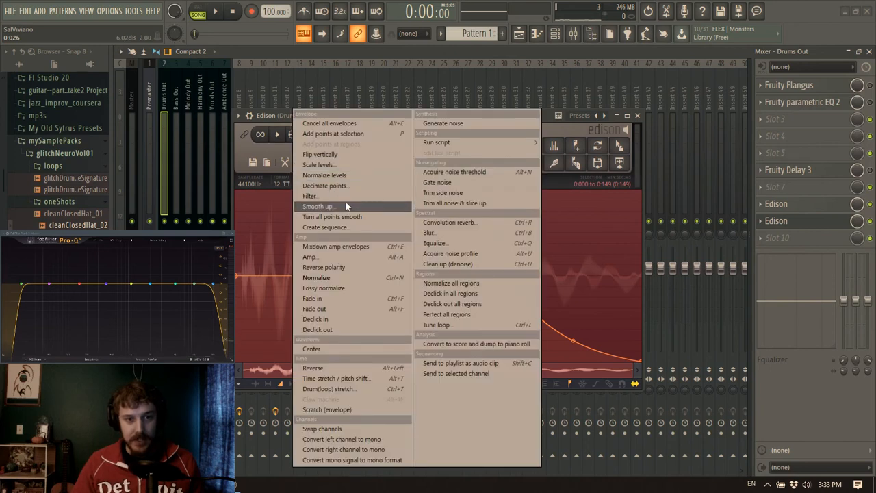
click(354, 243)
click(868, 52)
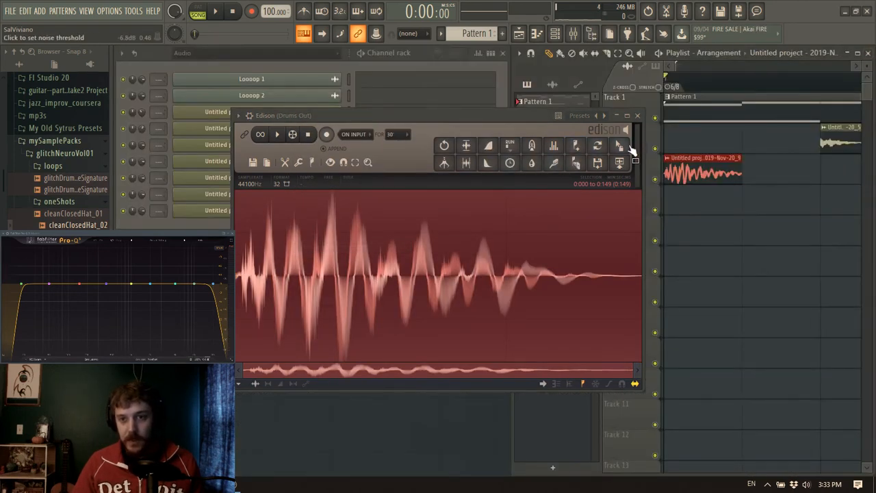
Replace the clip at the start of Track 3 with the faded hit from Edison and audition it with the pattern
drag(635, 154, 674, 169)
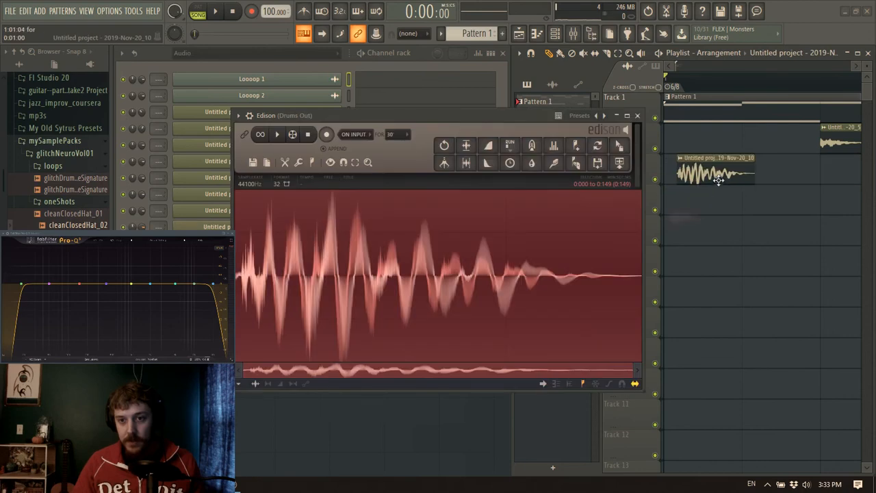
key(space)
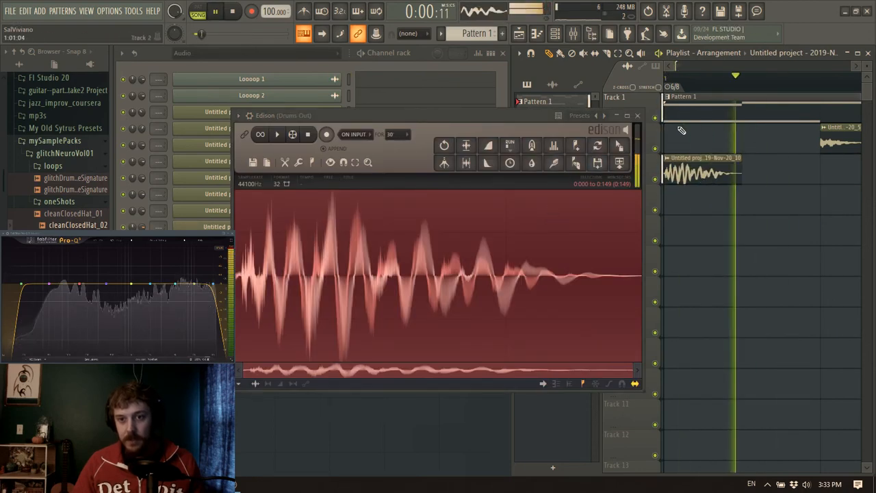
key(space)
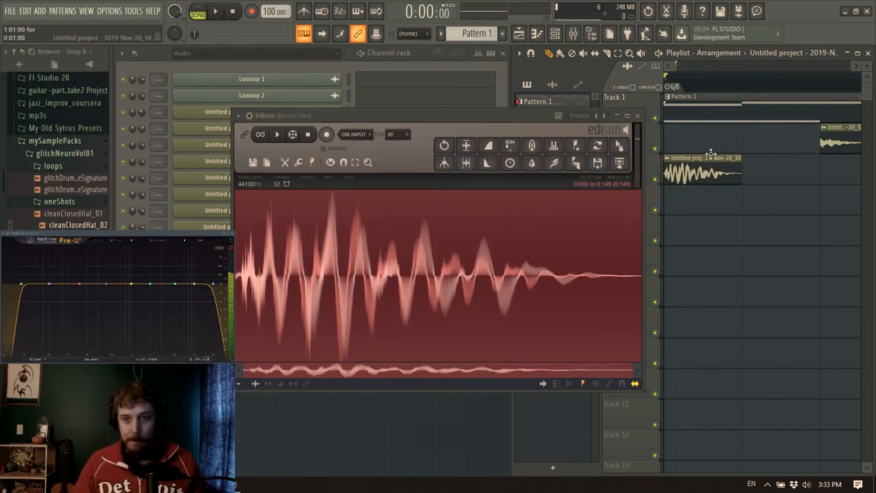
Inspect the channel settings of the new Track 3 clip, close them and Edison, and listen to the whole pattern
double_click(697, 158)
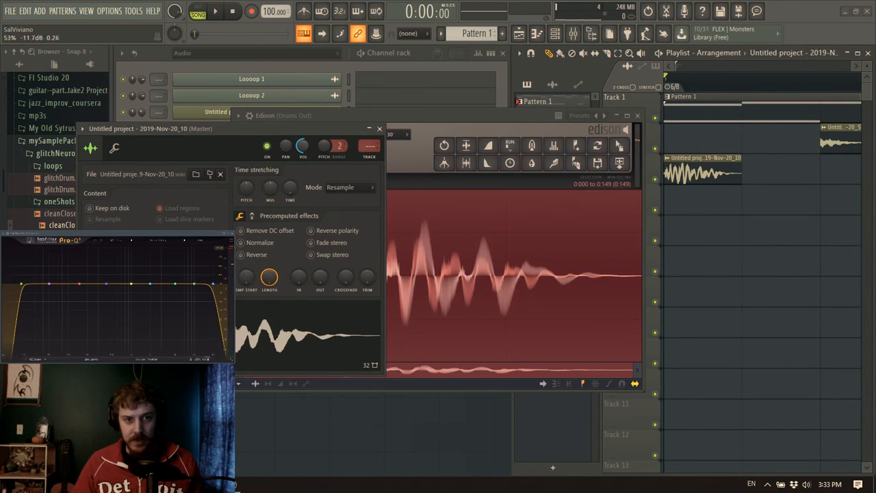
key(space)
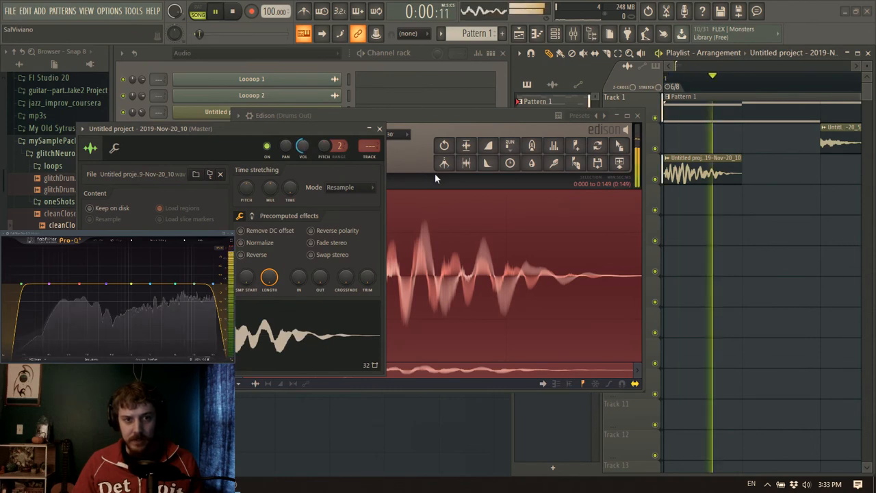
click(379, 129)
click(637, 115)
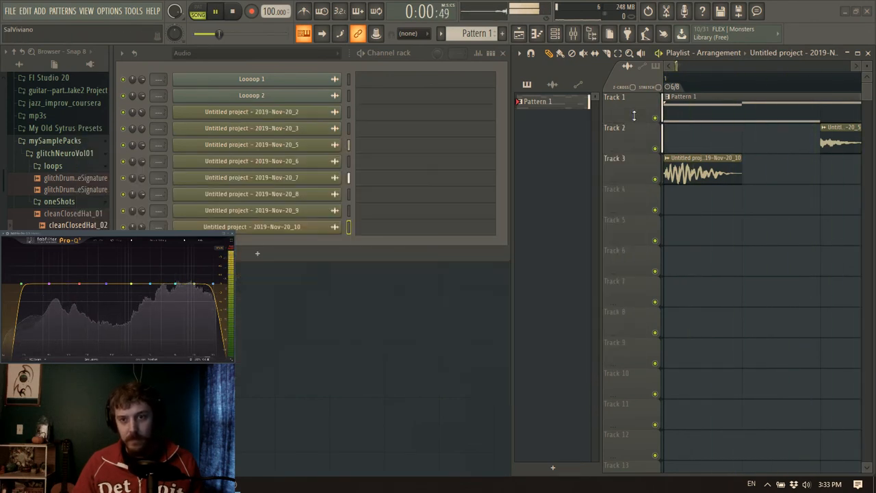
drag(676, 66, 707, 65)
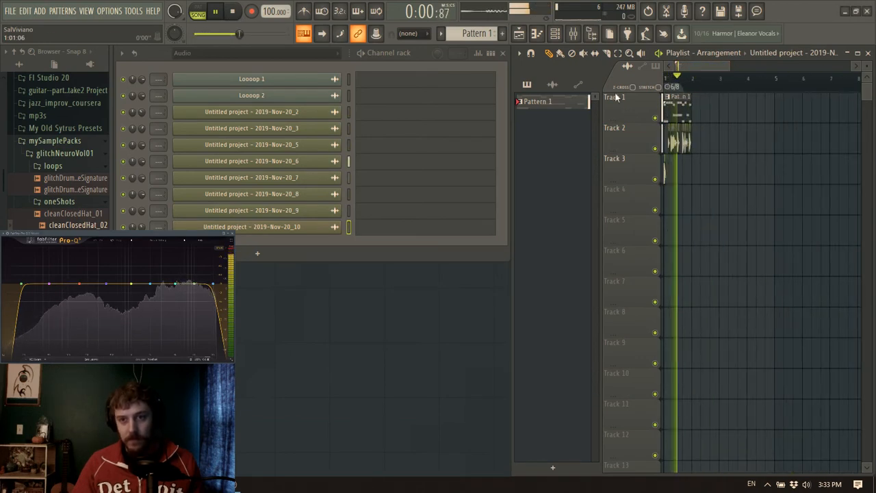
key(space)
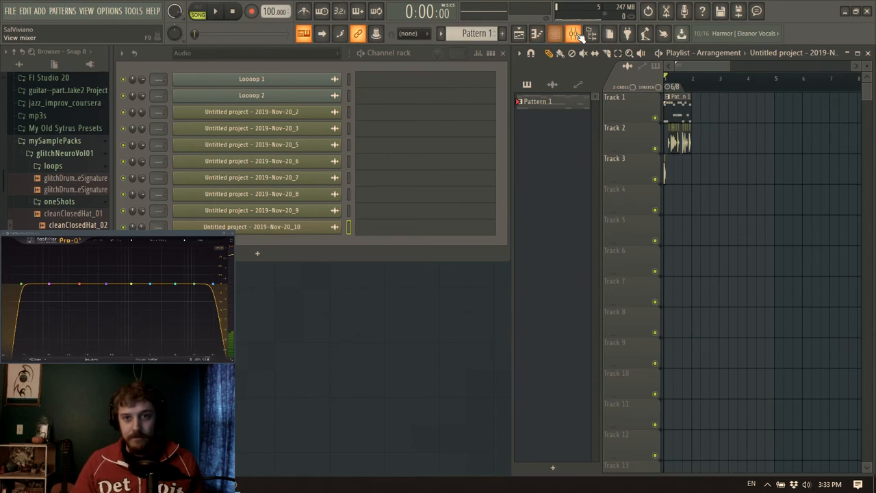
Delete Fruity Delay 3, both Edisons, Fruity Parametric EQ 2 and Fruity Flangus from the Drums Out mixer track and close the mixer
click(576, 34)
click(169, 102)
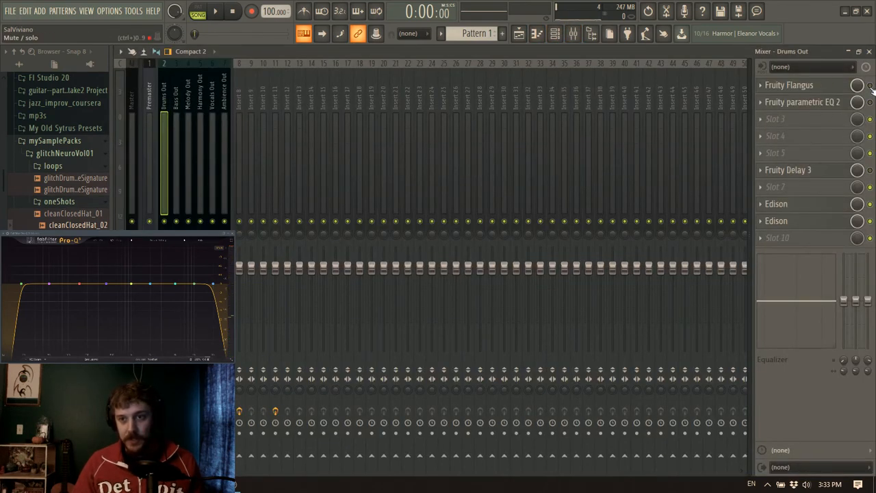
click(760, 172)
click(766, 195)
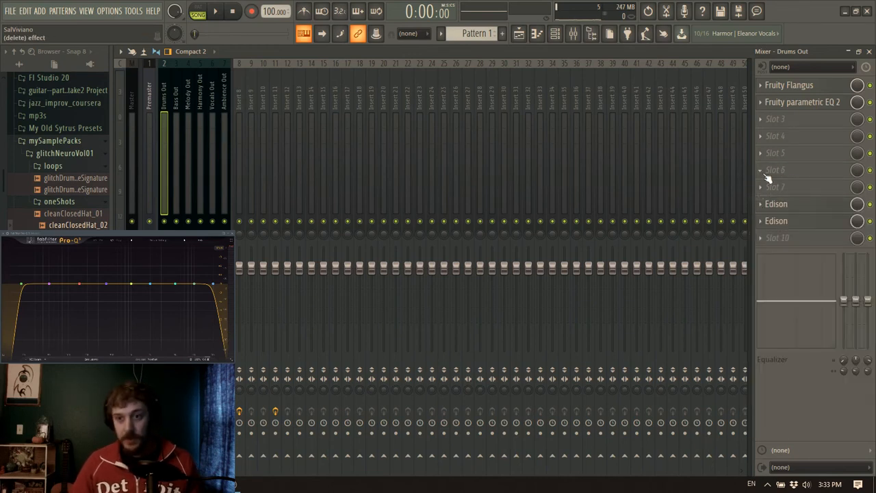
click(762, 210)
click(764, 226)
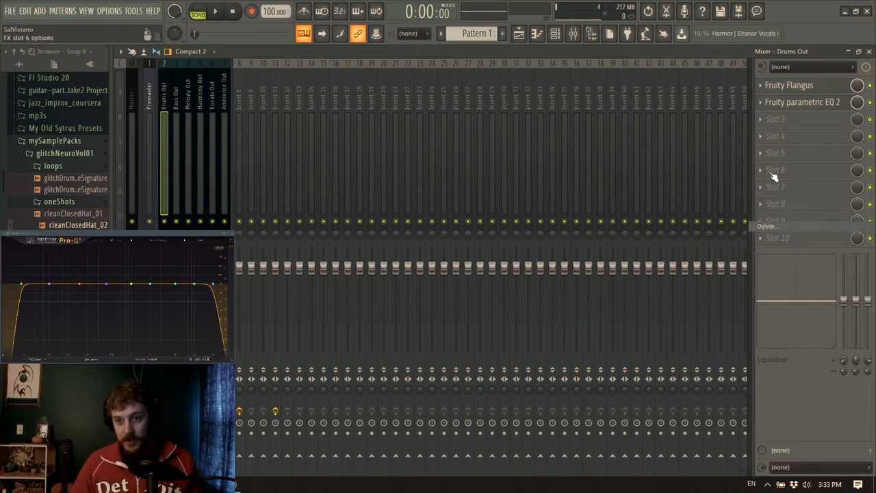
click(760, 102)
click(764, 122)
click(761, 85)
click(764, 107)
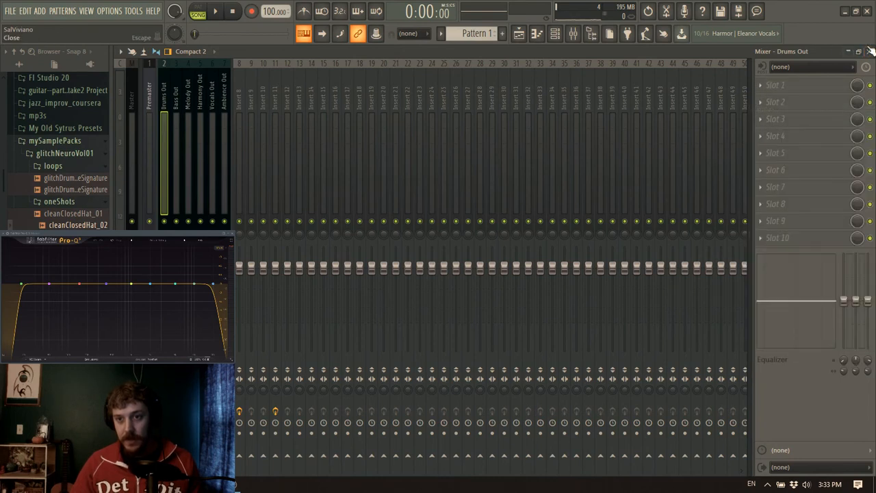
click(867, 52)
Show all channels in the channel rack and route the recorded hit channels to mixer track 2
click(276, 53)
click(221, 65)
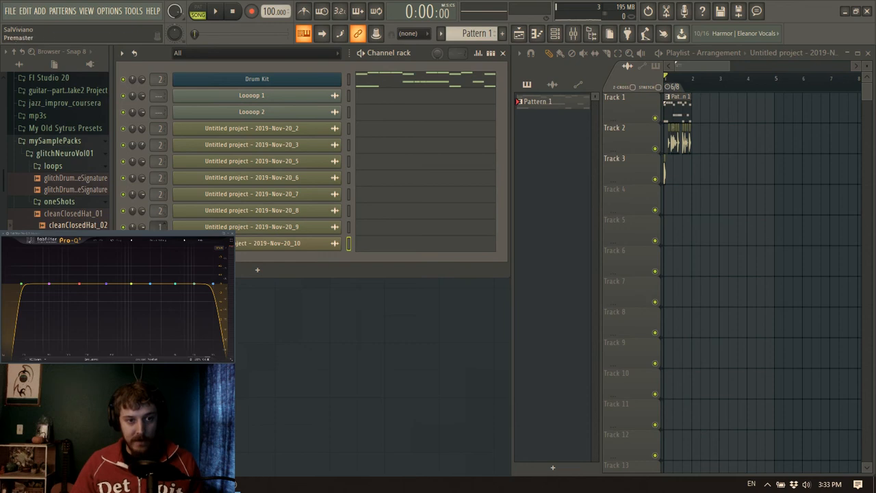
Audition the arrangement and move the Track 3 clip to the start of Track 2
key(space)
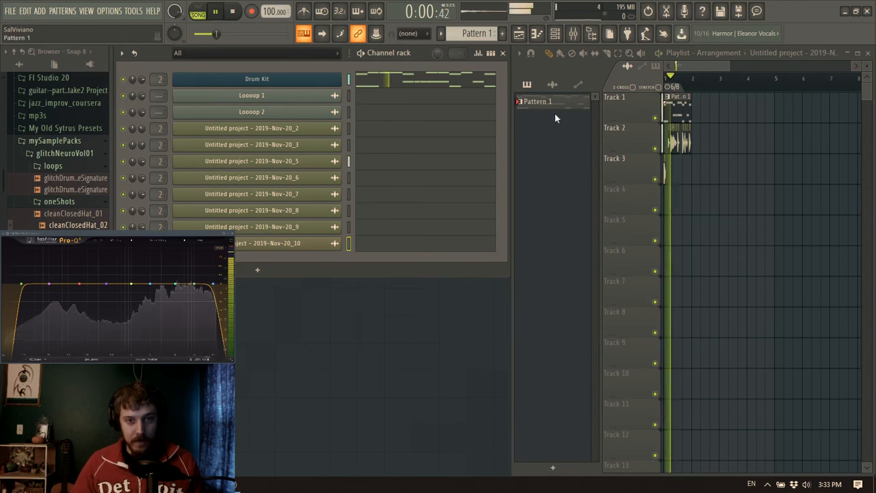
scroll(678, 79, up, 5)
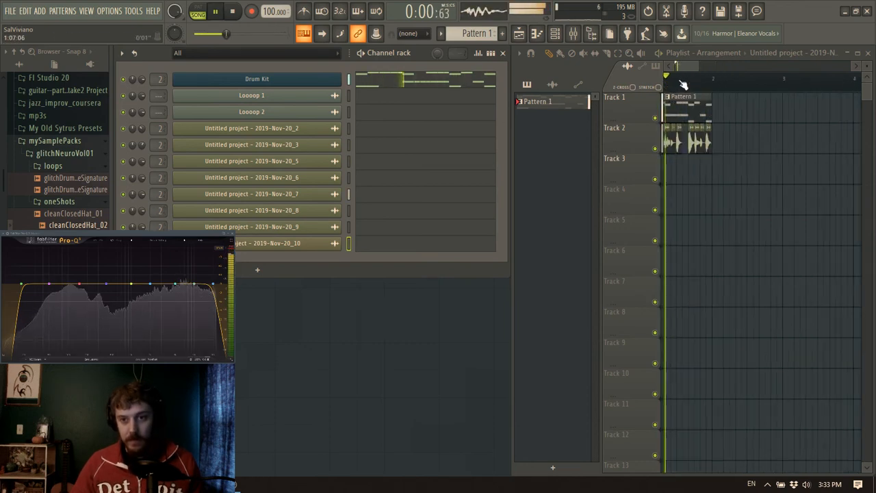
key(space)
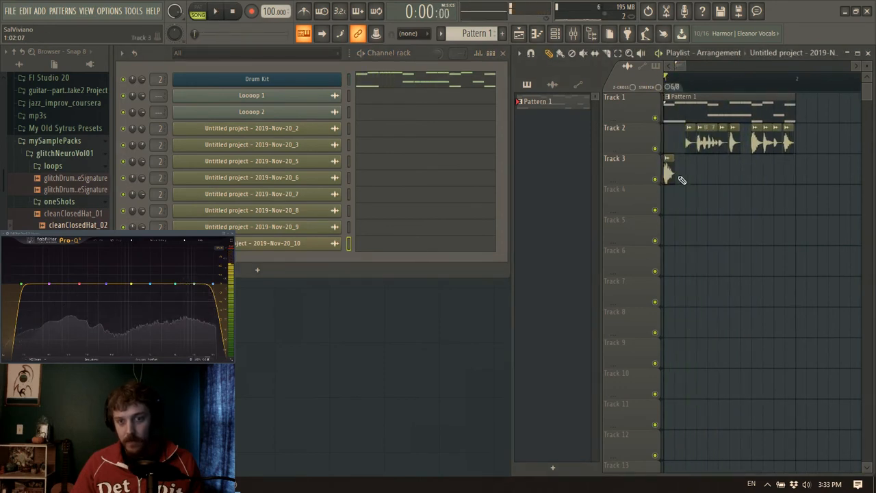
click(670, 171)
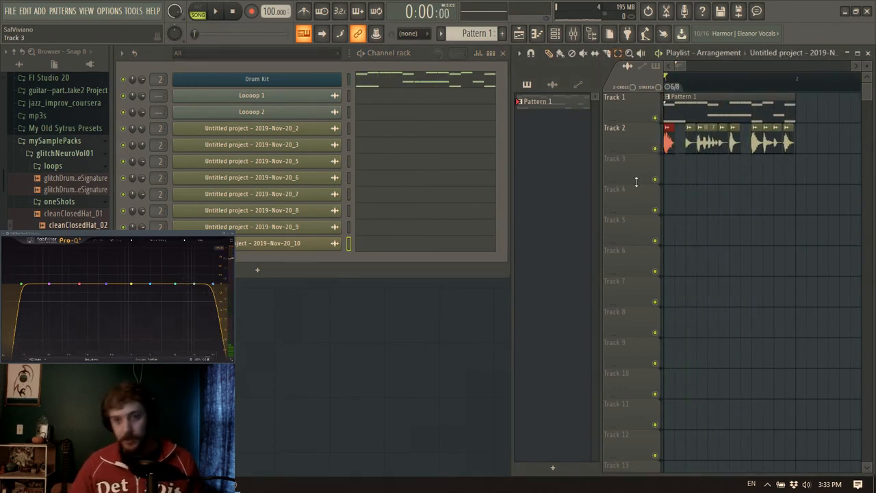
Load Fruity Flanger in slot 1 of the Drums Out mixer track and replace it with Fruity Flangus
click(573, 33)
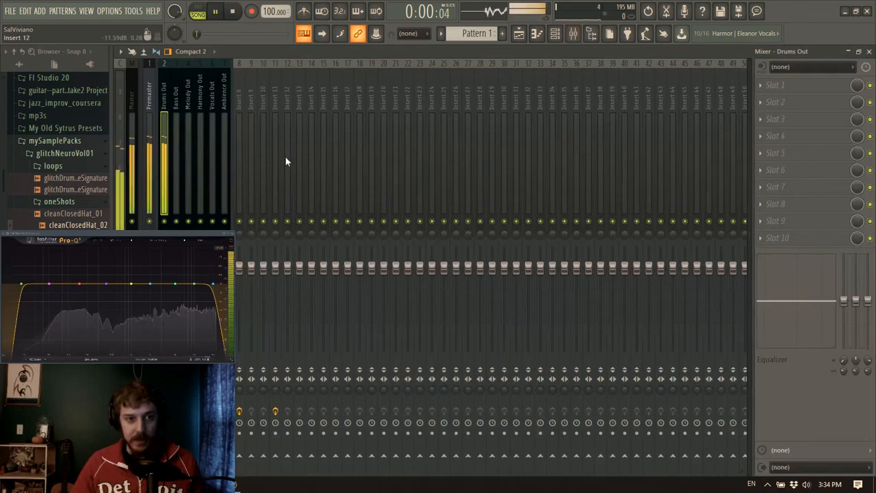
click(757, 89)
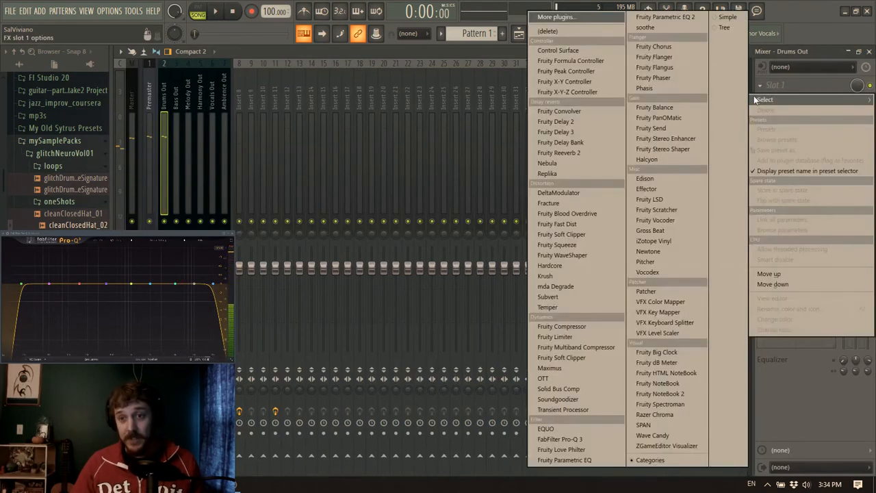
click(674, 57)
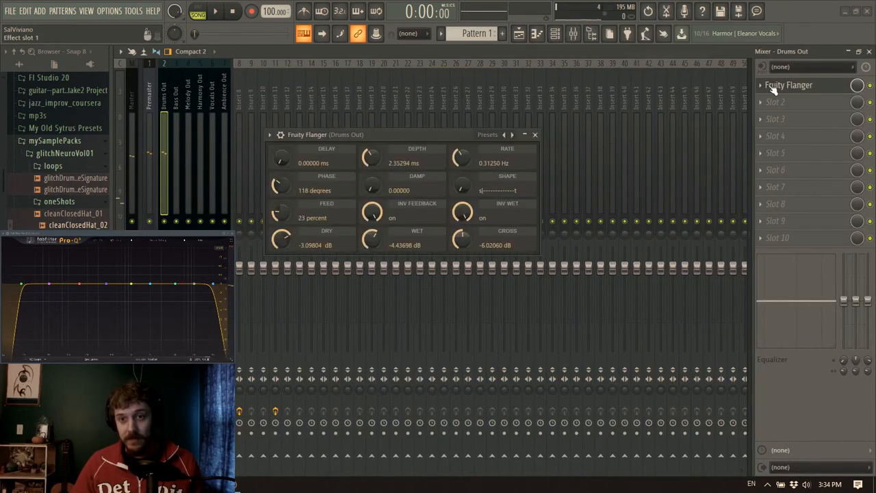
click(773, 90)
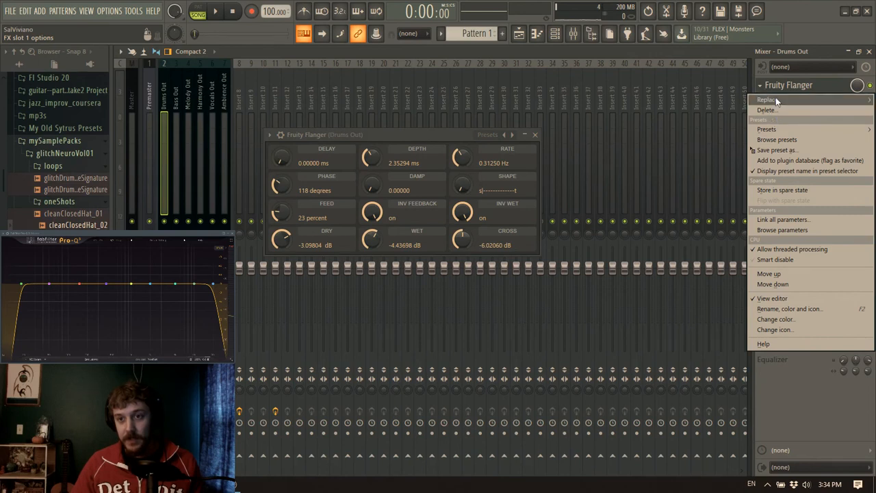
mouse_move(776, 99)
click(668, 85)
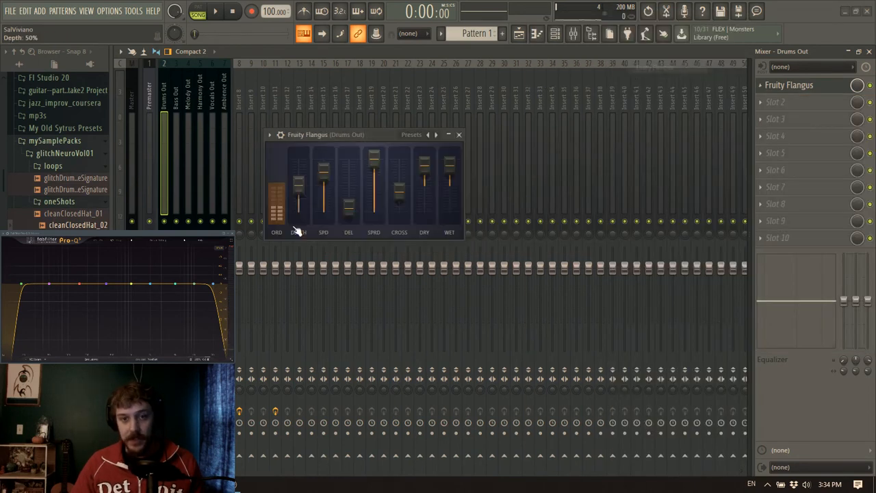
Audition Fruity Flangus presets, keep Flanger 2, close the plugin and set its slot mix level to 50%
key(space)
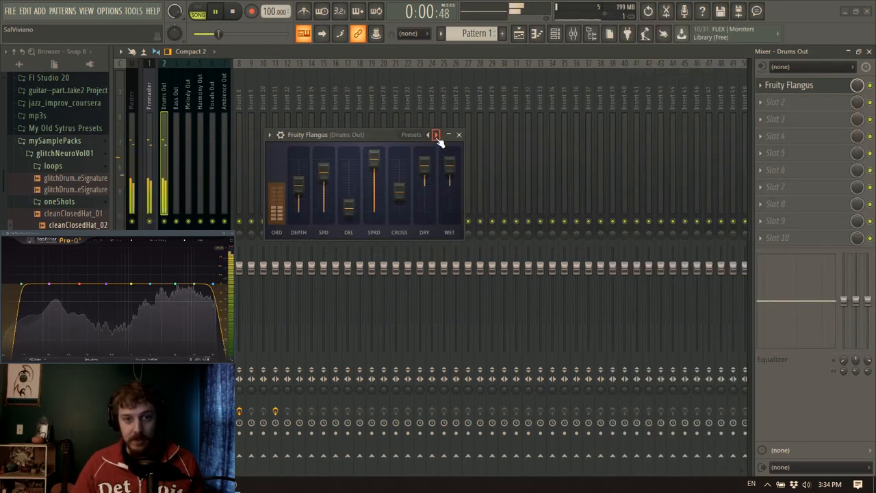
click(436, 136)
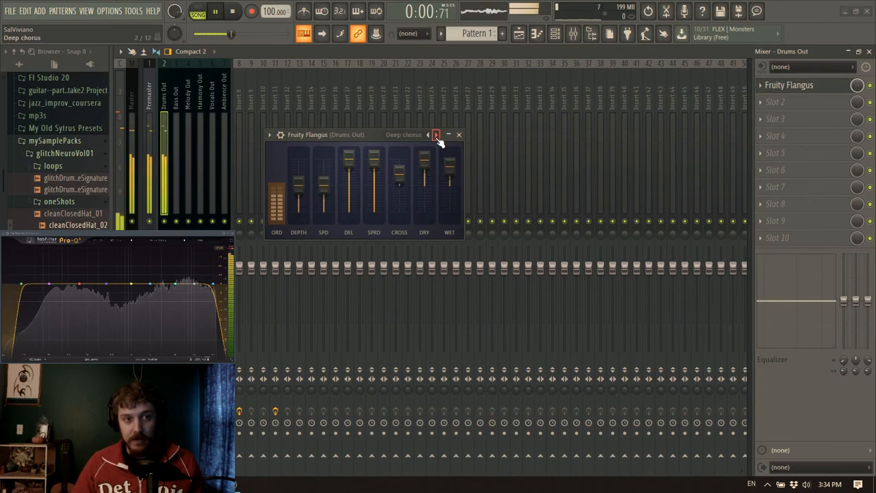
click(436, 136)
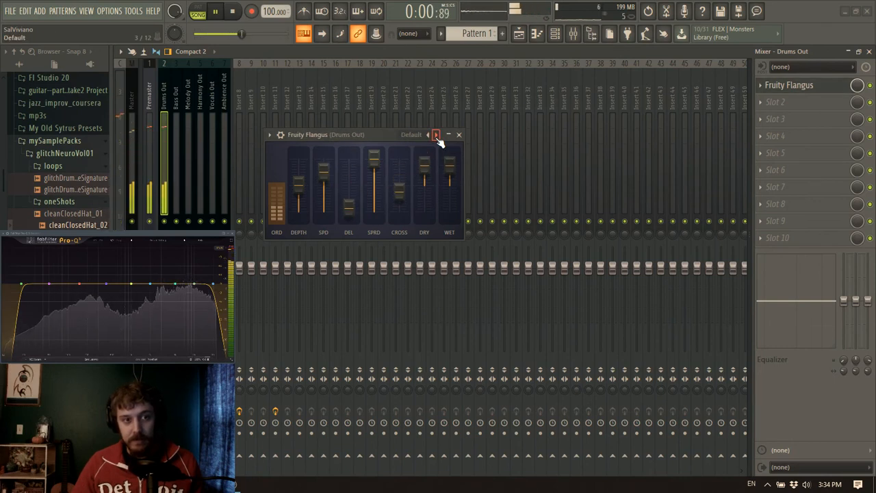
click(436, 135)
click(436, 136)
click(436, 135)
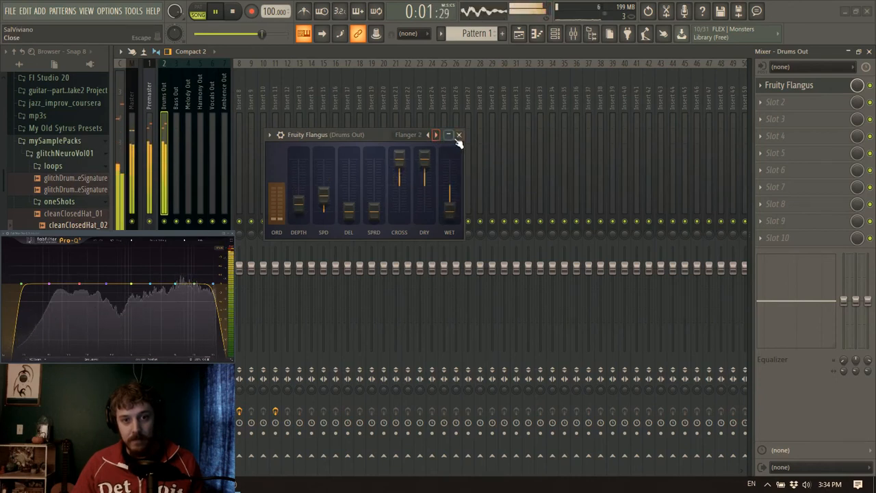
click(459, 135)
click(164, 106)
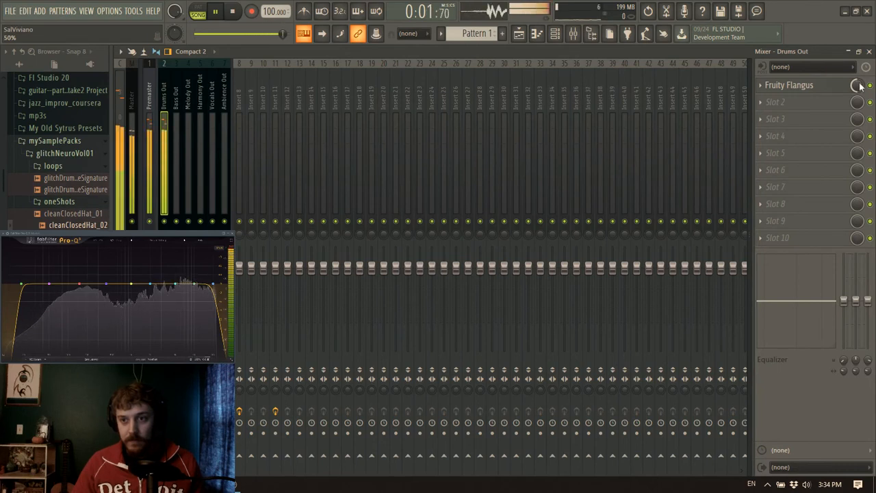
Load Fruity Parametric EQ 2 in slot 2 of Drums Out and lower band 3 to -2.4 dB at 310 Hz
click(792, 102)
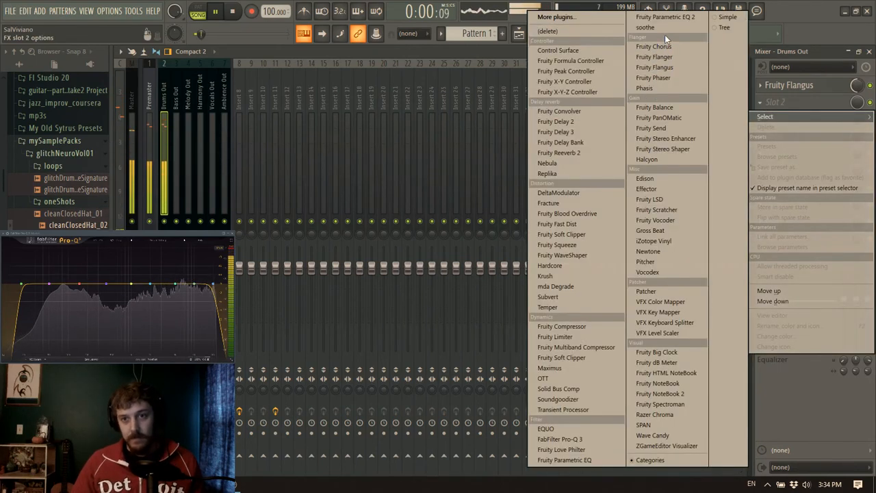
click(670, 18)
drag(388, 246, 388, 248)
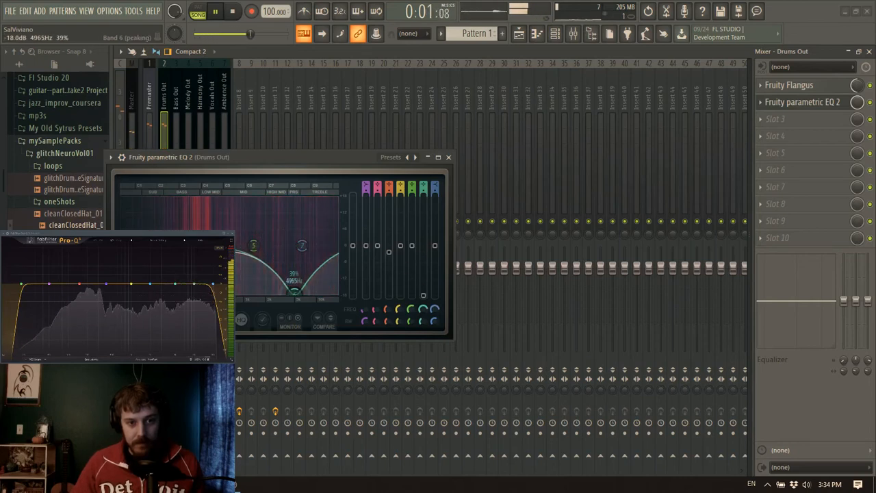
Shape EQ band 6 into a narrow, moderate peaking cut at about 5 kHz
drag(422, 321, 422, 342)
drag(425, 312, 425, 332)
drag(423, 295, 423, 260)
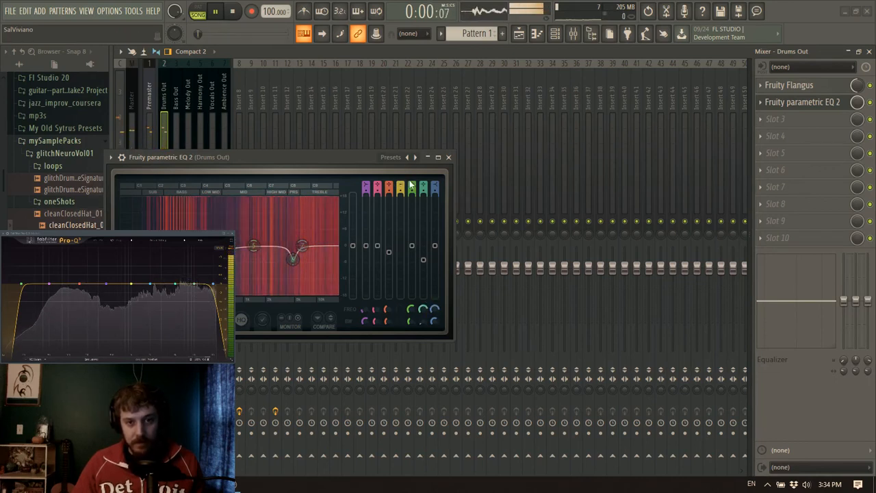
Turn off EQ bands 4 and 5 and make band 7 a low pass at about 17652 Hz with 52% bandwidth
key(space)
scroll(432, 181, down, 6)
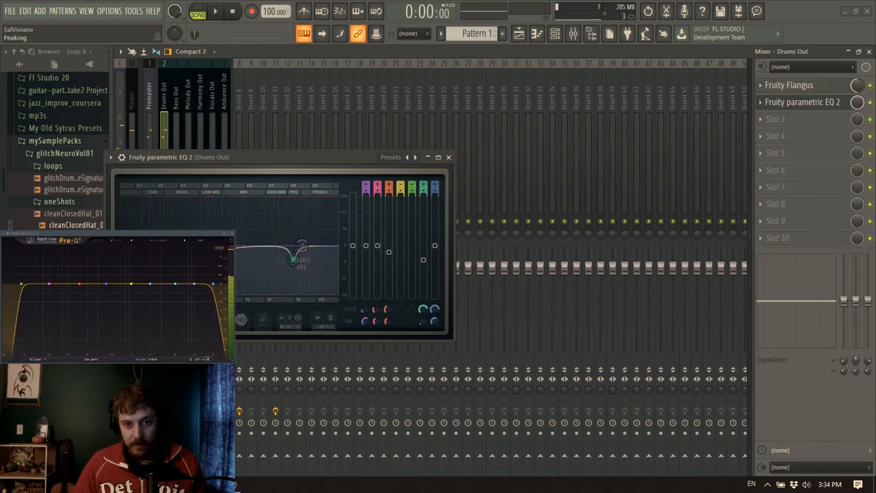
key(space)
drag(435, 310, 435, 329)
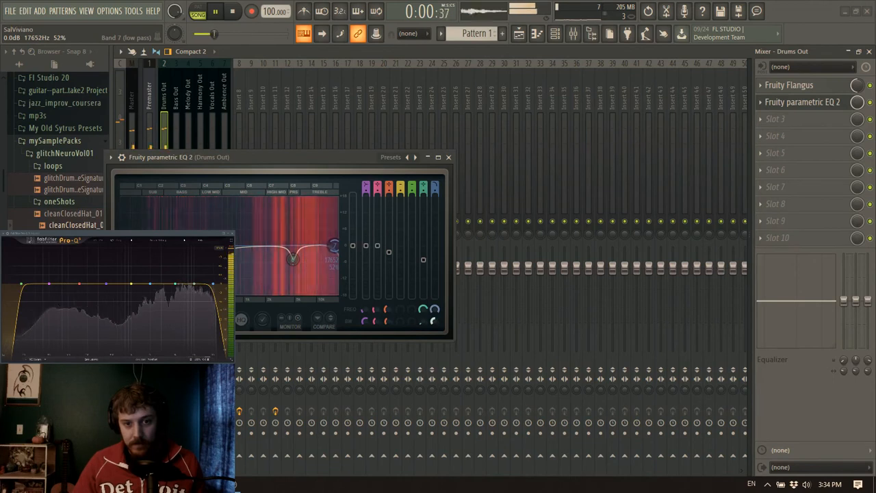
key(space)
Adjust the filter types of the two lowest EQ bands while auditioning the drums, and close the EQ
drag(367, 185, 367, 191)
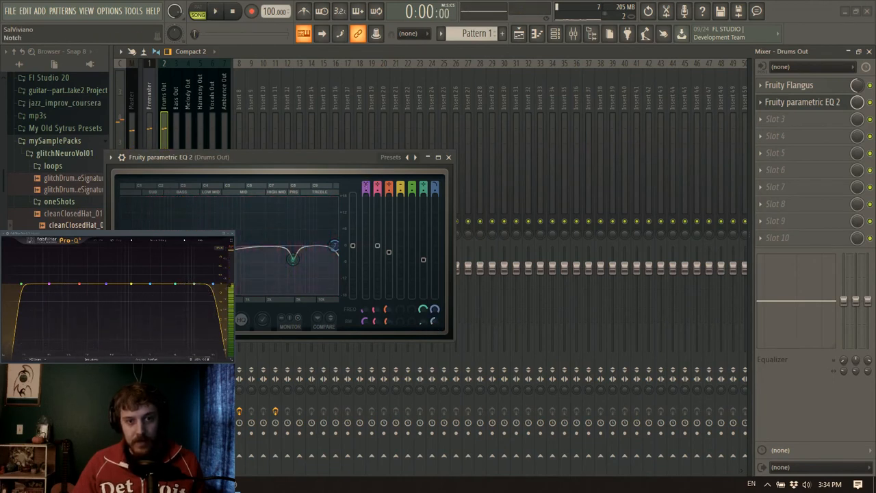
key(space)
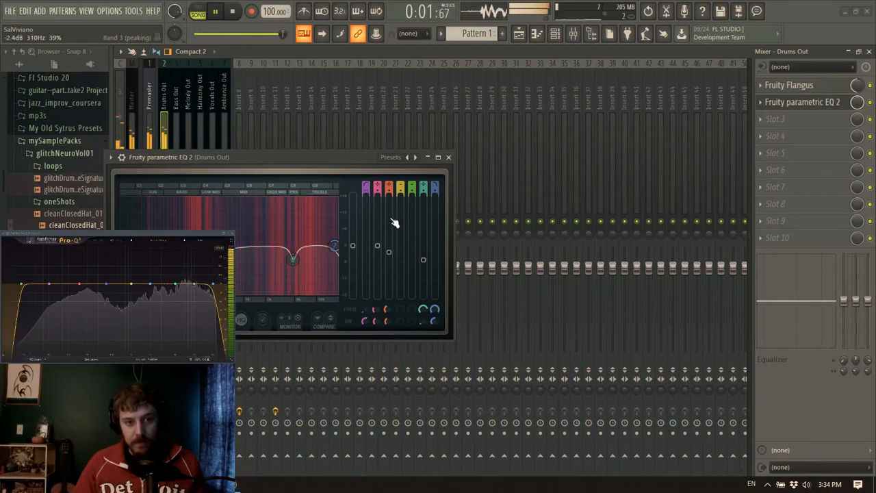
click(377, 187)
click(448, 156)
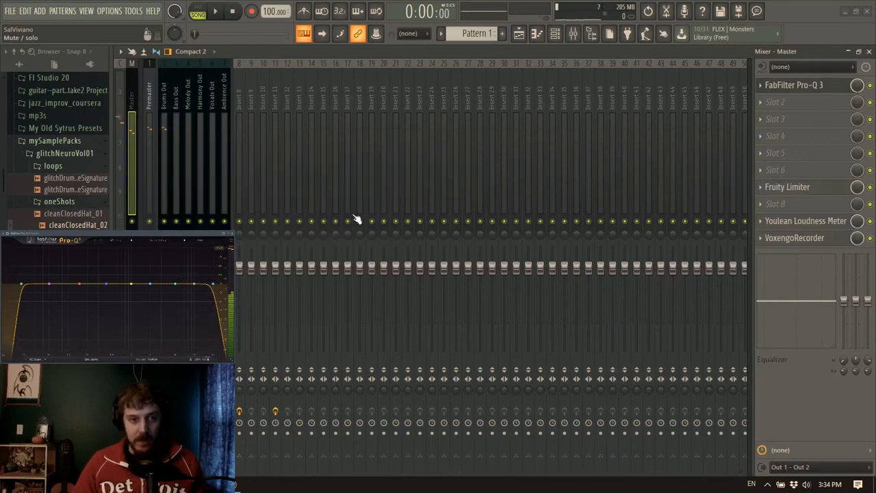
Review the Fruity Parametric EQ 2 curve on the Drums Out track and close it again
click(169, 104)
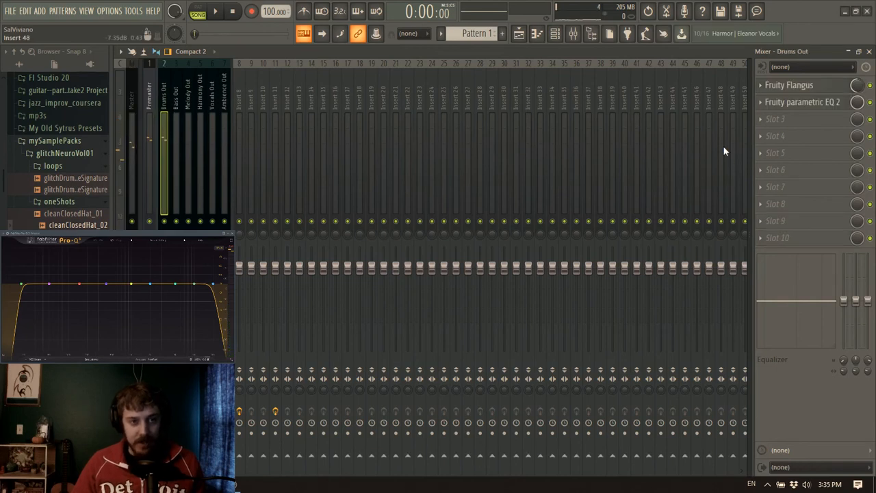
click(813, 104)
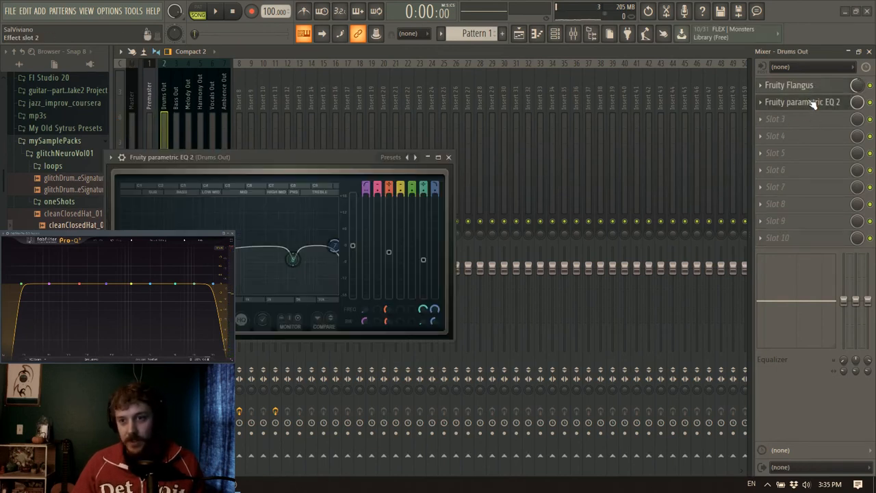
click(449, 157)
click(165, 95)
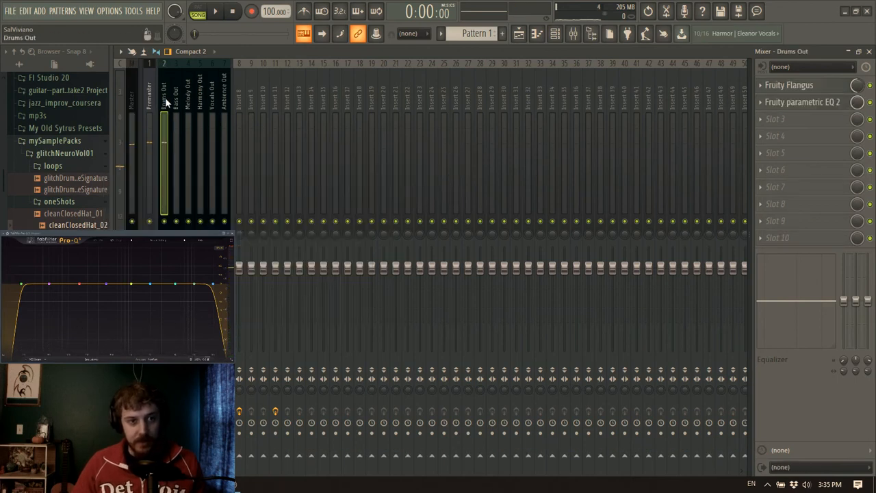
Load Maximus in slot 3 of Drums Out, target its low band and place its window clear of the overlays
click(773, 120)
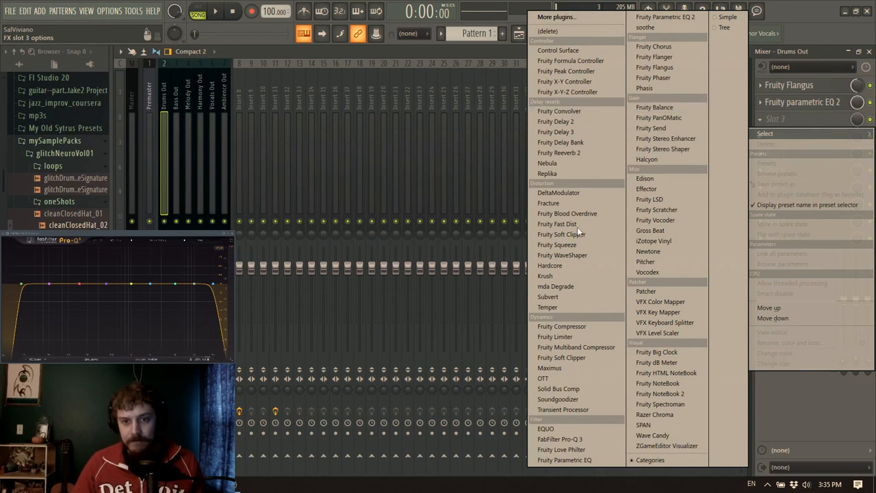
click(582, 368)
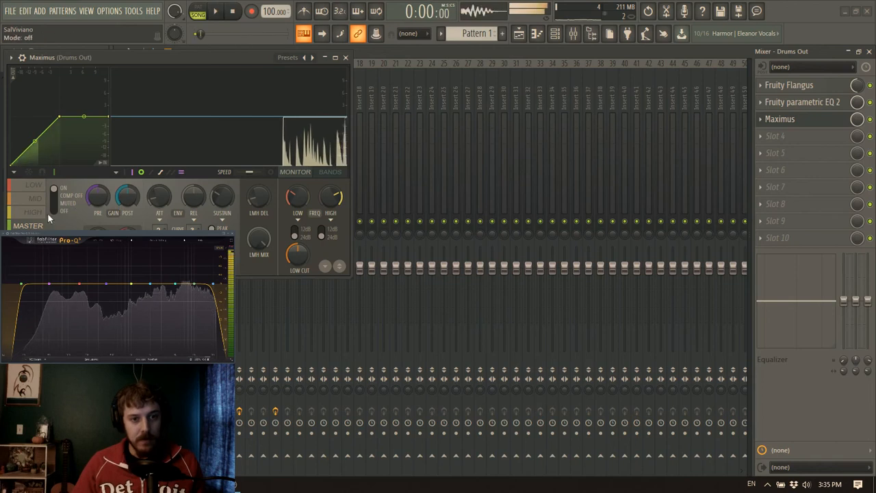
click(34, 185)
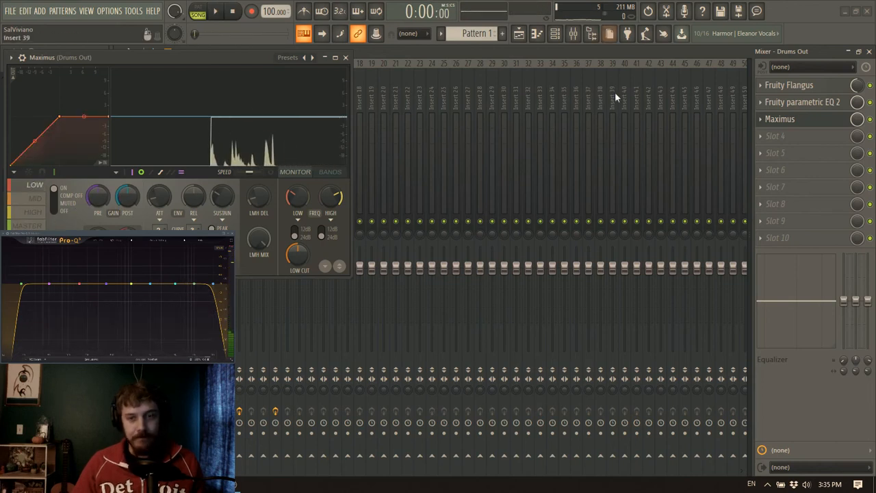
drag(232, 59, 463, 151)
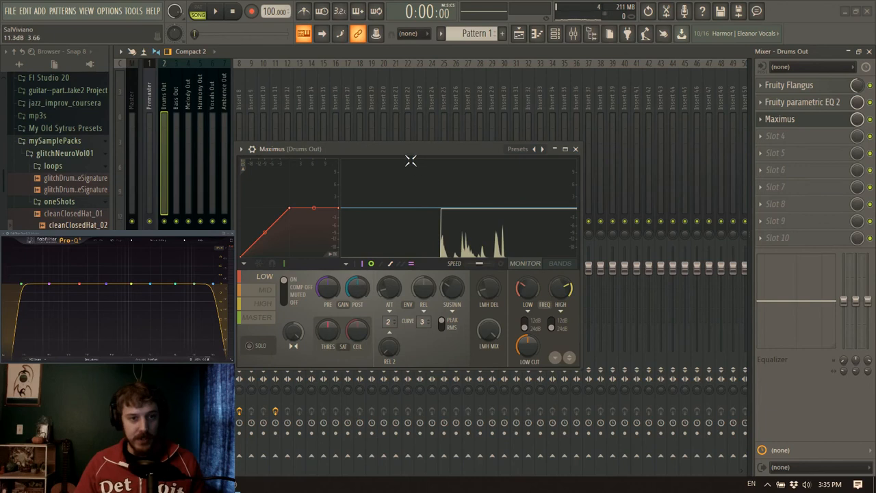
drag(411, 153, 471, 74)
Delete the knee point of the low band's compression curve and bend it into a soft, gently rising curve while auditioning the drums
key(space)
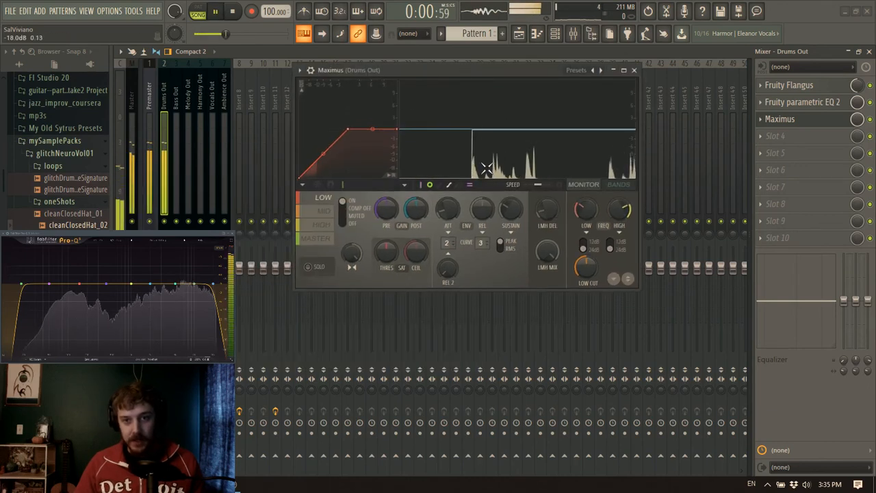
key(space)
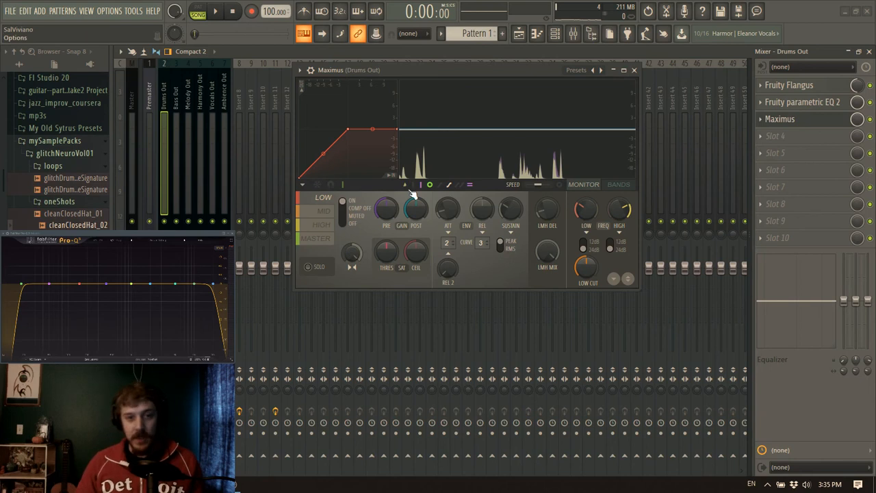
key(space)
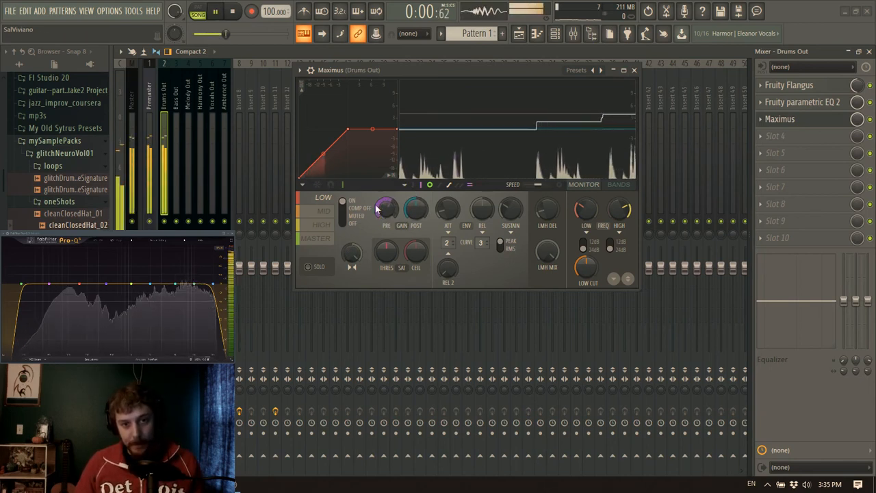
key(space)
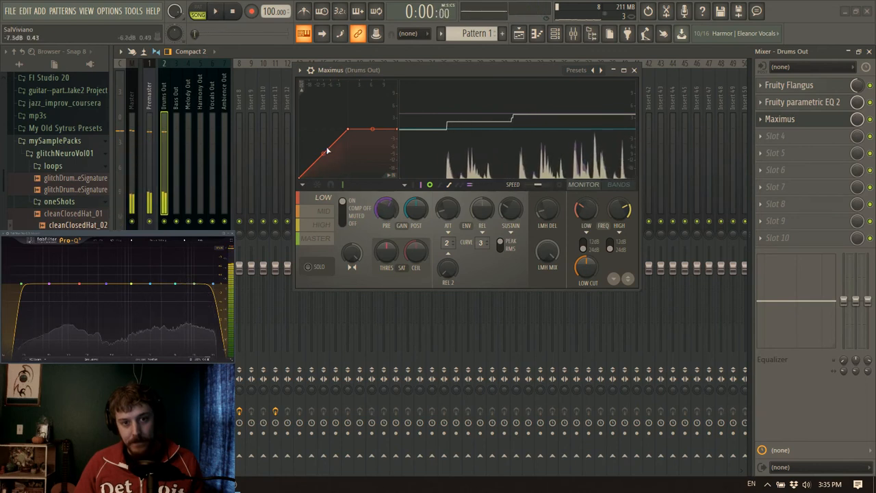
right_click(348, 130)
click(369, 145)
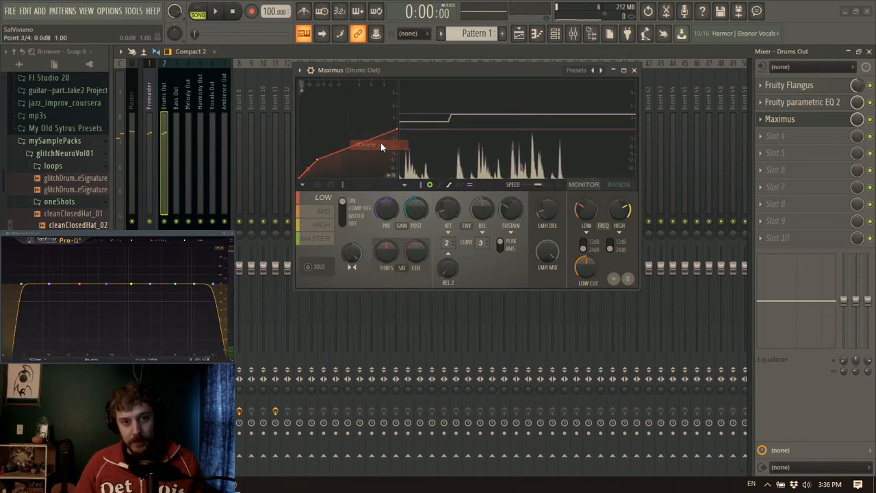
key(space)
drag(357, 148, 357, 146)
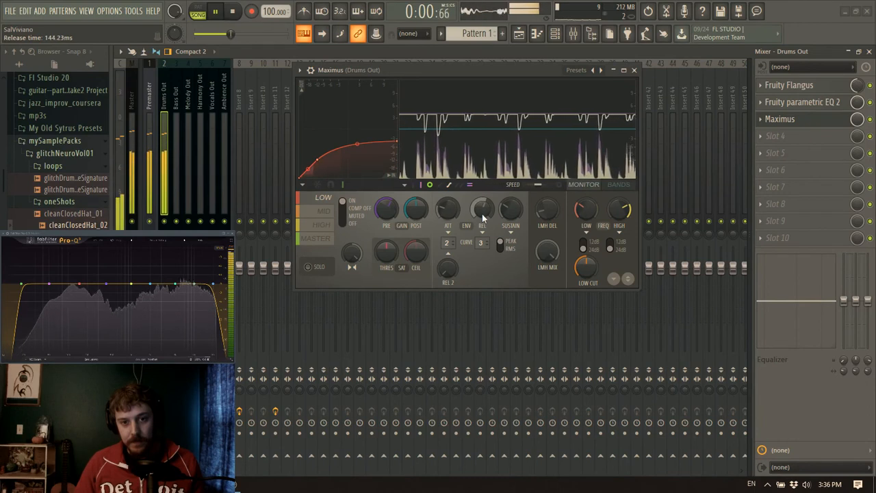
key(space)
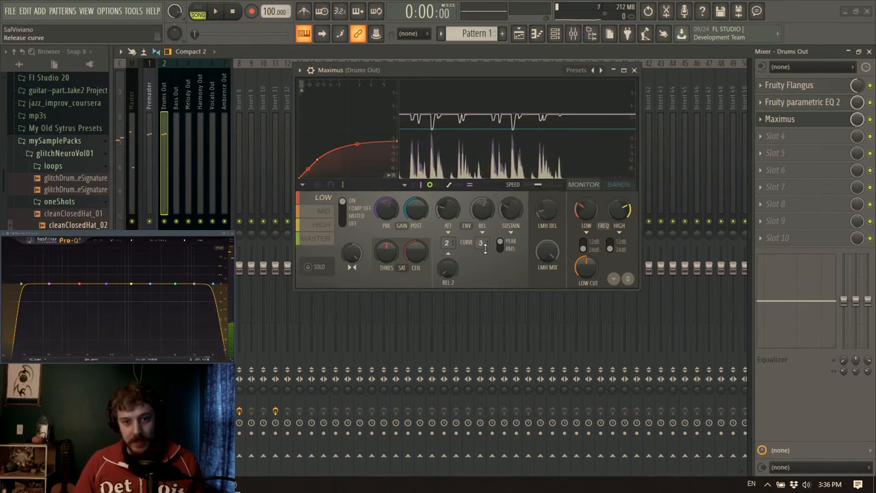
Raise the mid band's pre gain to 1.3 dB while auditioning the drums
click(326, 212)
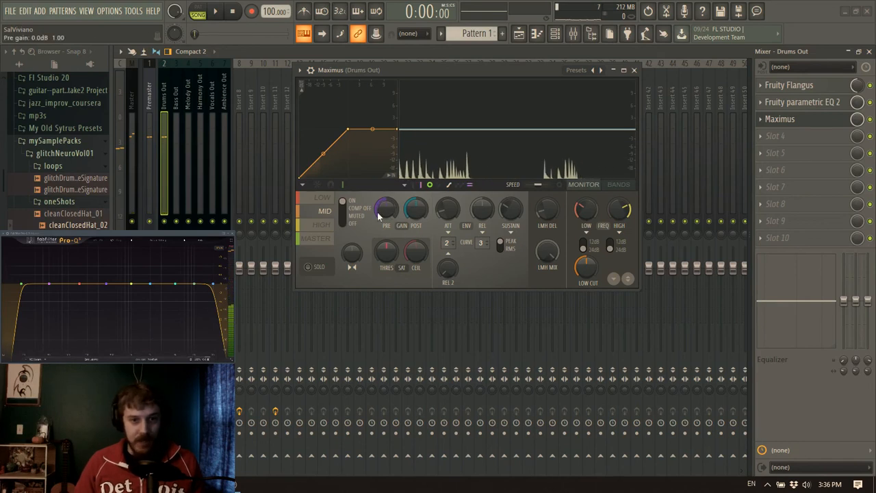
key(space)
mouse_move(388, 212)
mouse_down()
mouse_move(389, 203)
mouse_move(390, 212)
mouse_up()
alt+click(389, 209)
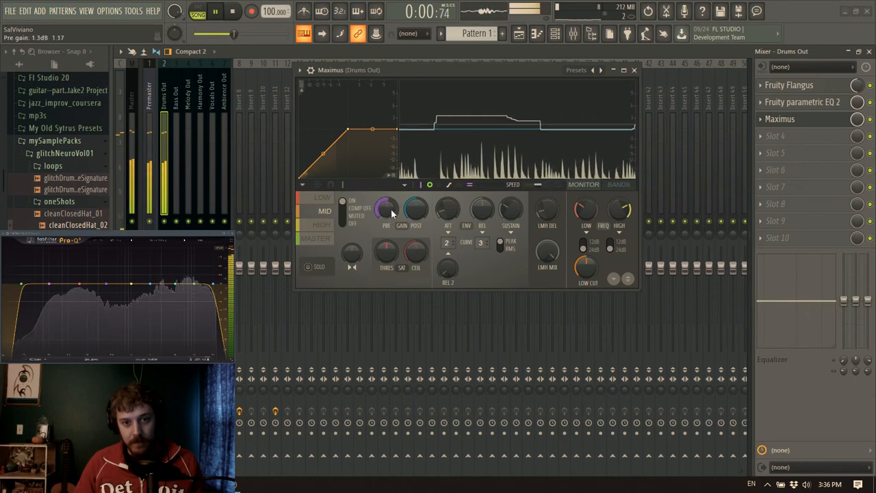
key(space)
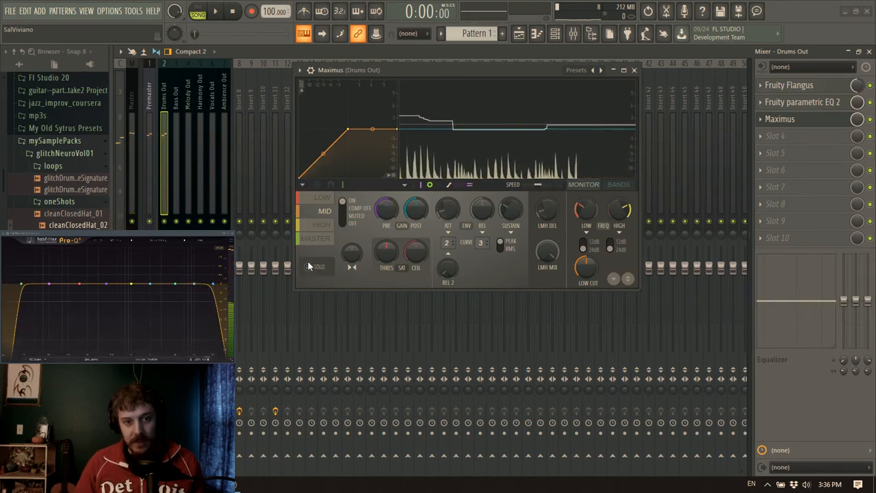
Solo the low band to hear its frequency range, and turn the solo off again
click(308, 267)
click(318, 198)
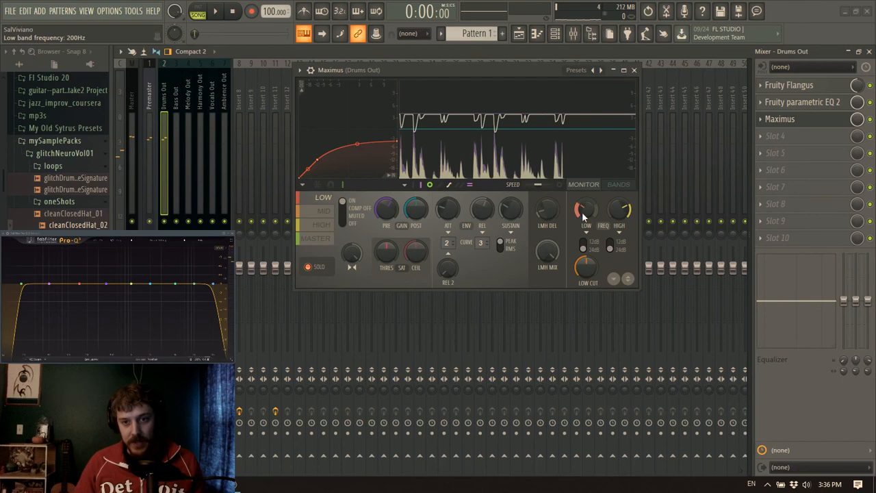
key(space)
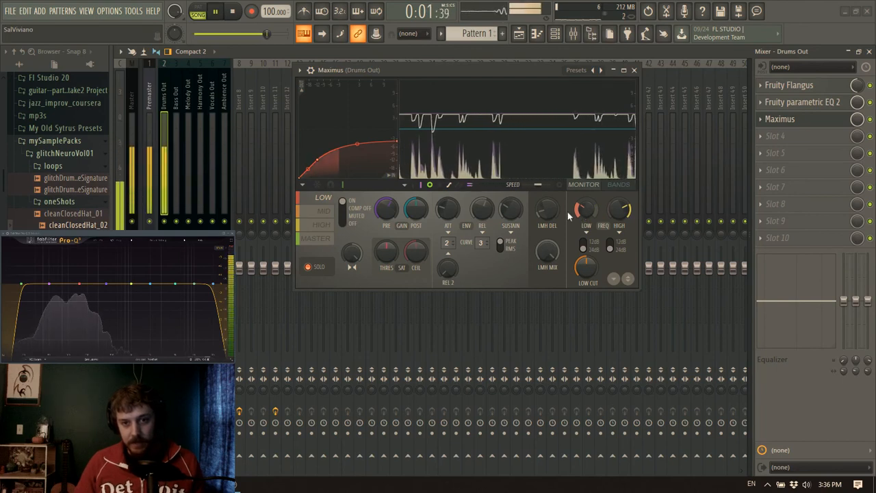
click(310, 267)
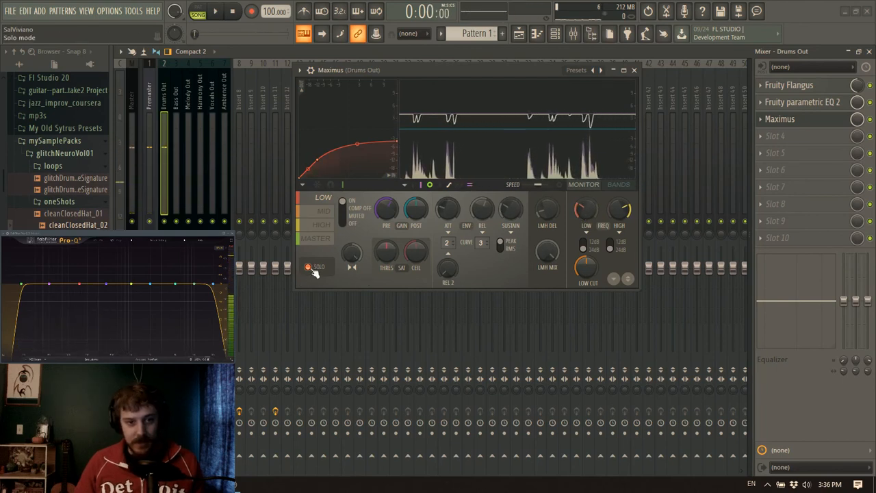
Delete the knee point of the mid band's compression curve and shape it into a soft curve with a slightly lowered end point
click(324, 212)
key(space)
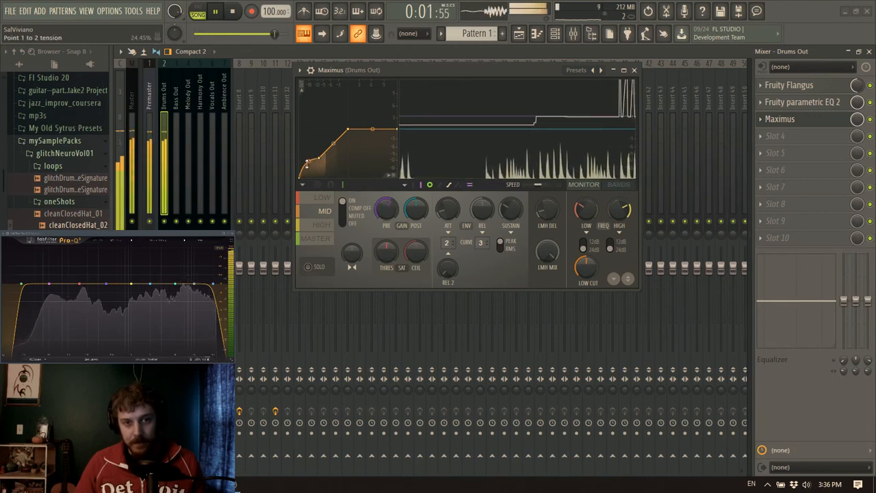
right_click(348, 129)
click(357, 143)
drag(398, 129, 399, 135)
key(space)
Set the mid band's attack and release curves to 1 with about 34 ms release, and lower its curve's end point to -4.7 dB
drag(447, 243, 447, 248)
drag(480, 204, 479, 211)
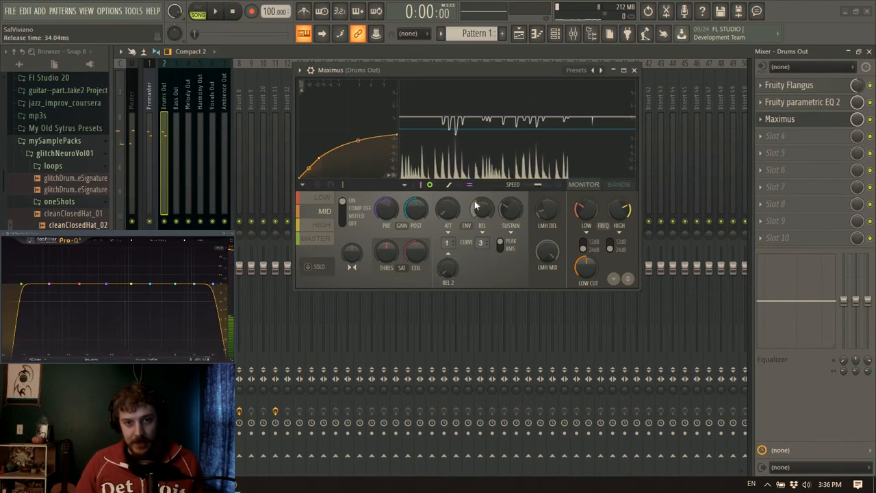
drag(399, 145, 401, 147)
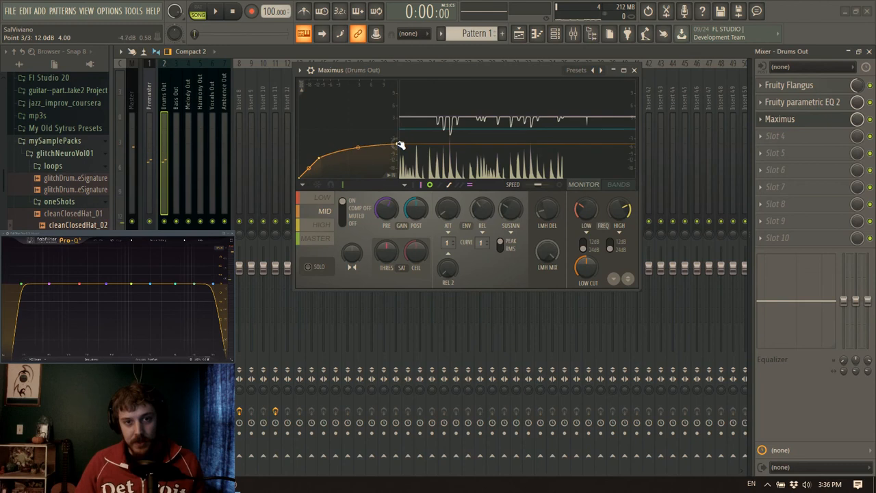
key(space)
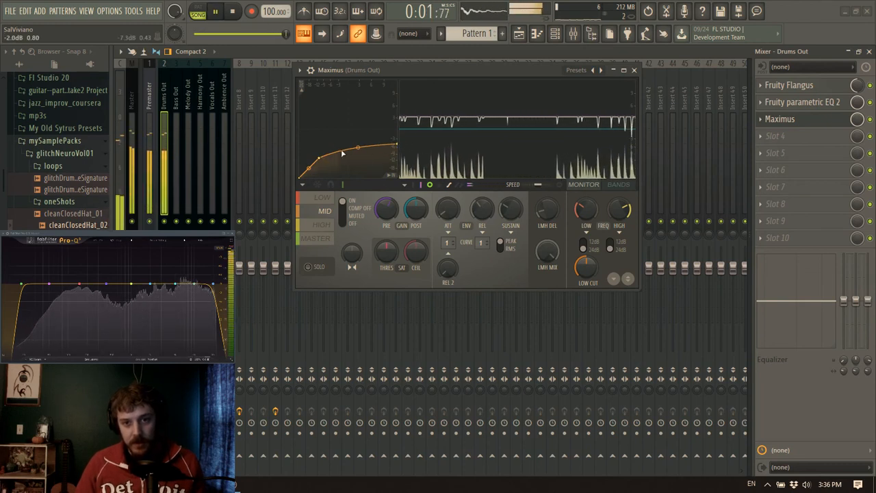
key(space)
Set the master band's soft saturation ceiling to -3.2 dB and reshape its compression curve into a rounded knee while auditioning the drums
click(317, 238)
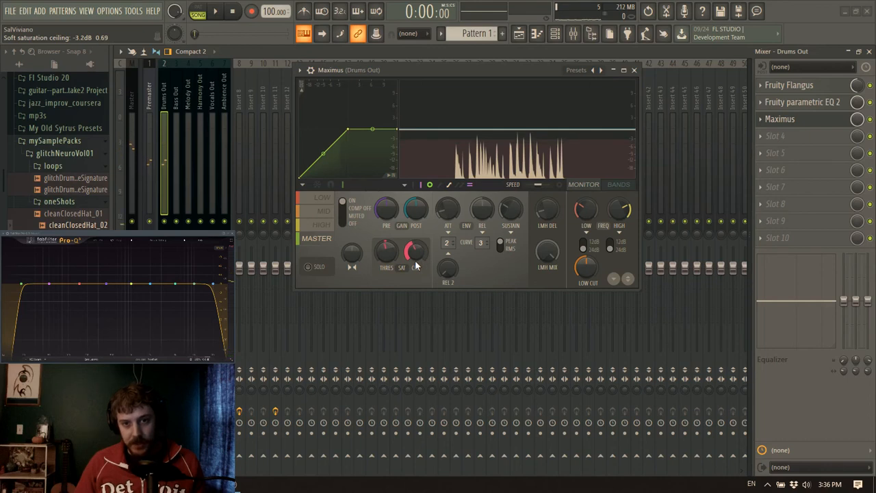
key(space)
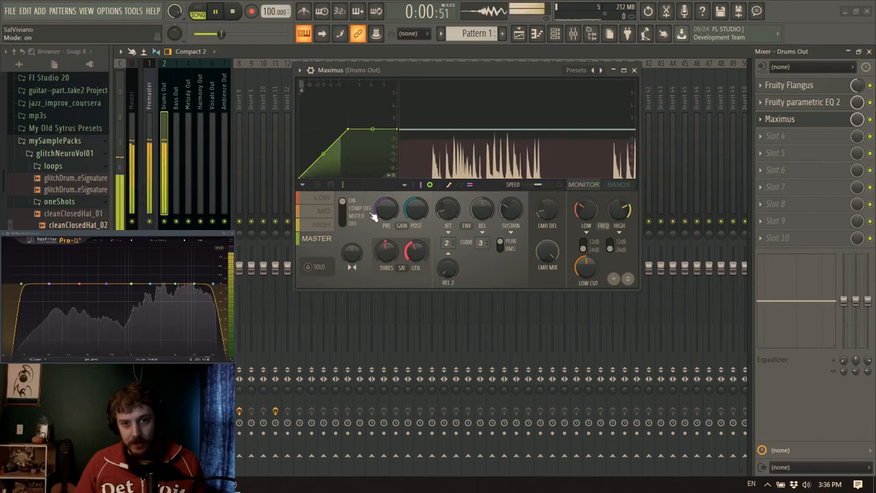
right_click(337, 139)
right_click(350, 130)
click(368, 144)
right_click(319, 149)
drag(367, 135, 367, 130)
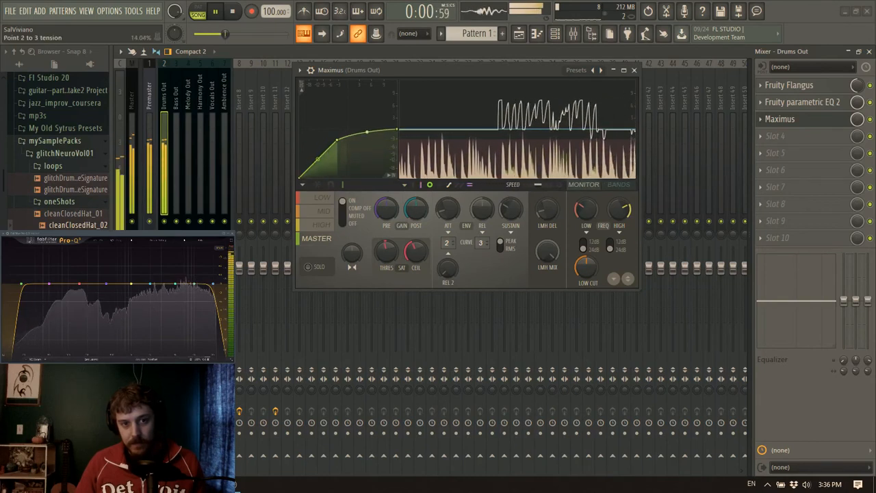
key(space)
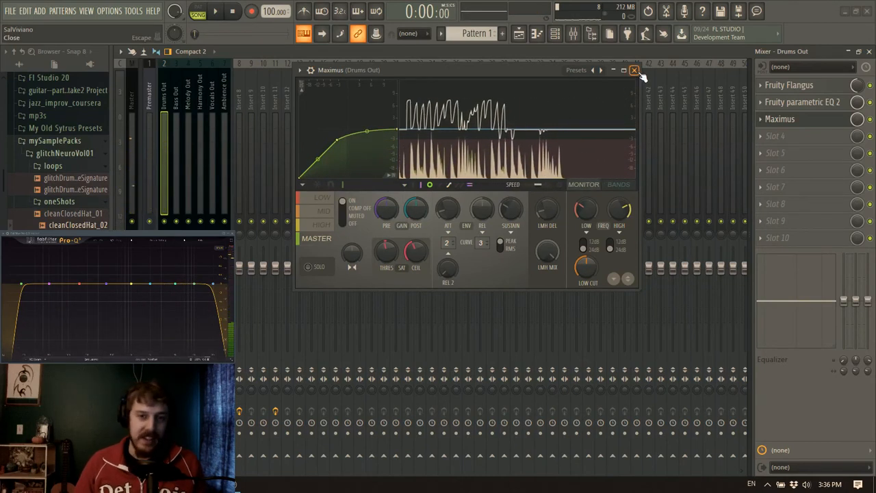
click(636, 71)
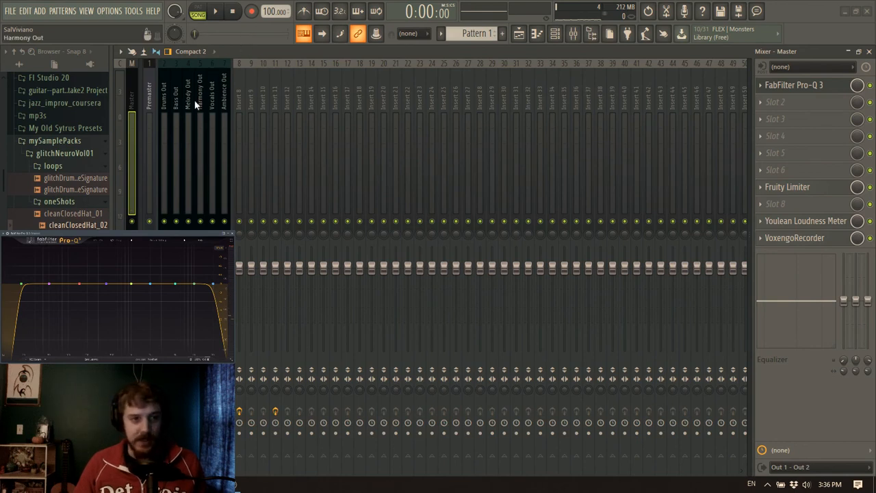
Audition the processed Drums Out track and load Fruity Reeverb 2 in its slot 4
click(165, 113)
key(space)
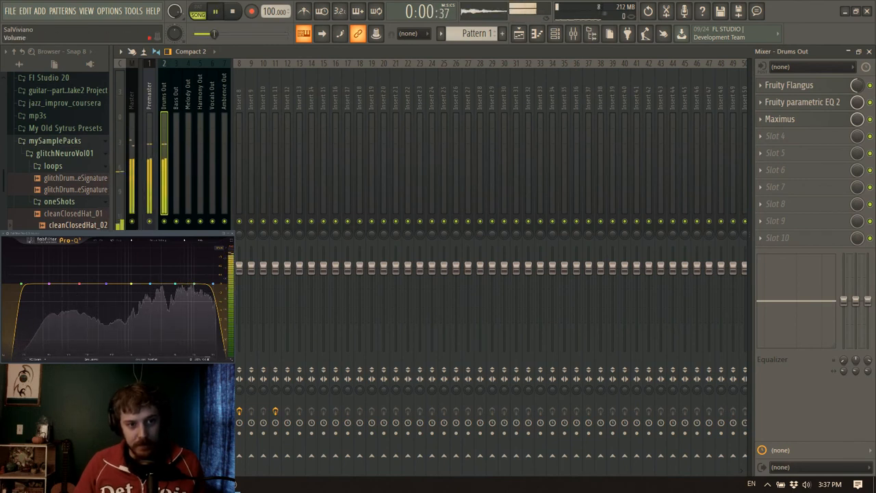
key(space)
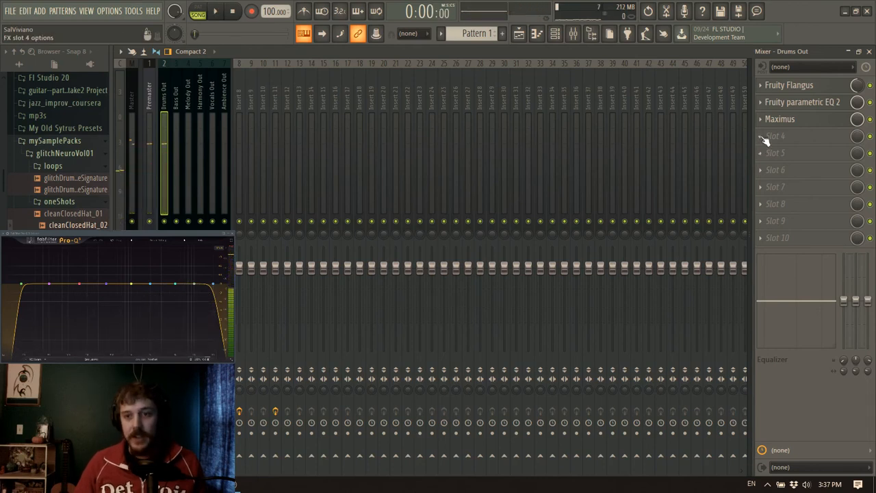
click(763, 144)
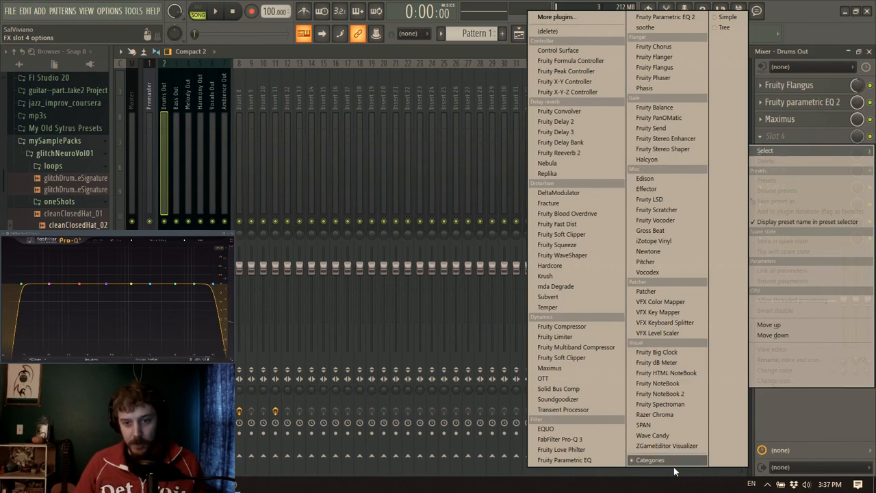
click(560, 153)
Tighten the reverb with a 0.2 sec decay, adjusted room size and early reflections, and a 10% wet level
key(space)
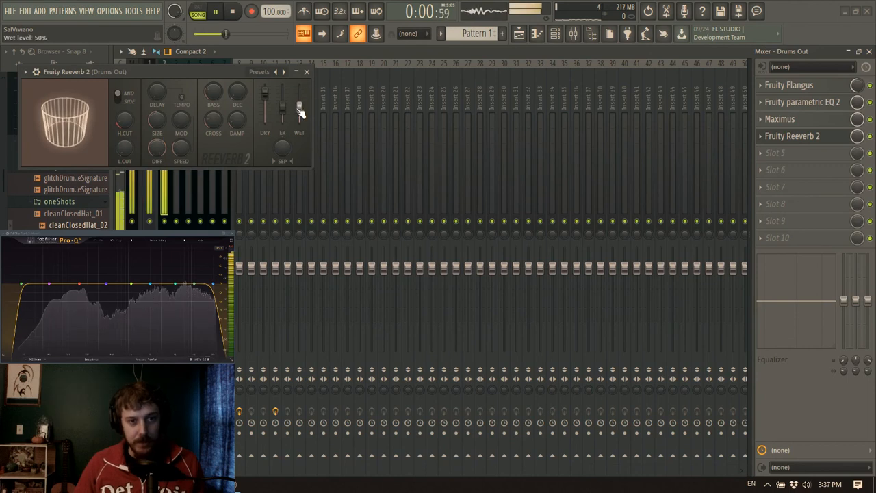
drag(237, 91, 237, 88)
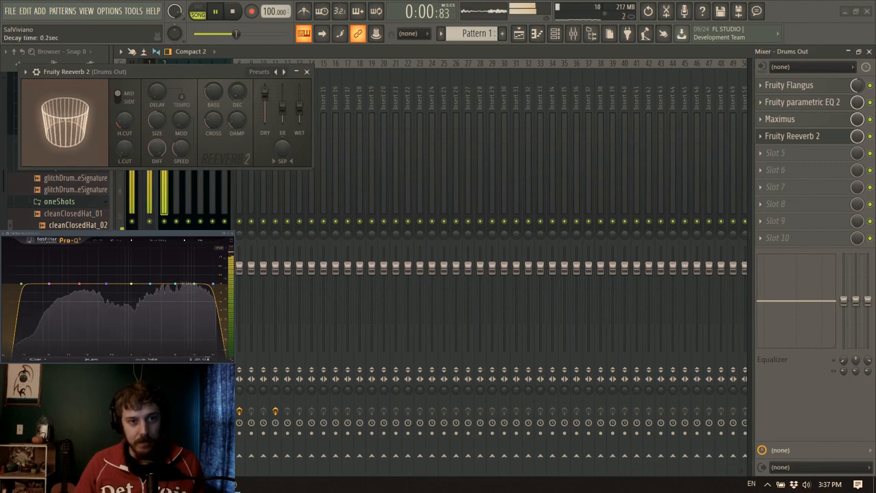
mouse_move(157, 117)
mouse_down()
mouse_move(157, 162)
mouse_move(157, 124)
mouse_up()
drag(281, 115, 298, 130)
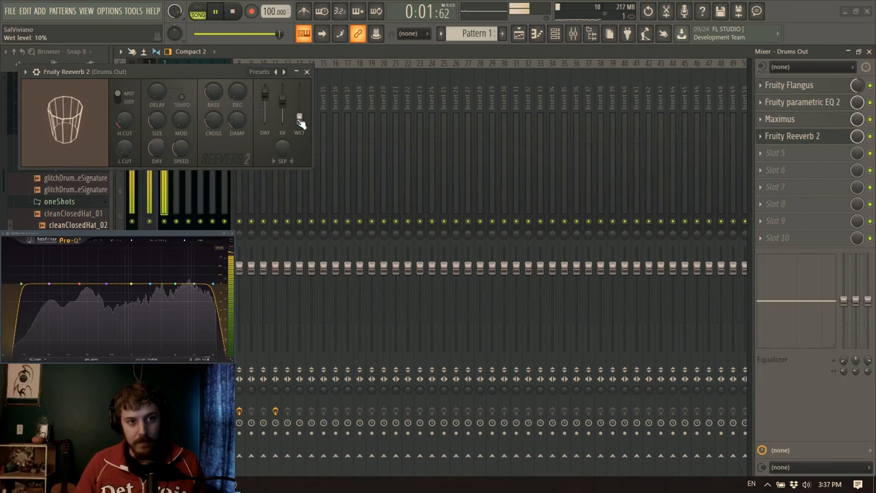
Set the reverb's high cut to 3.5 kHz and fine-tune its wet level, damping and low cut while the drums play
drag(301, 128, 301, 121)
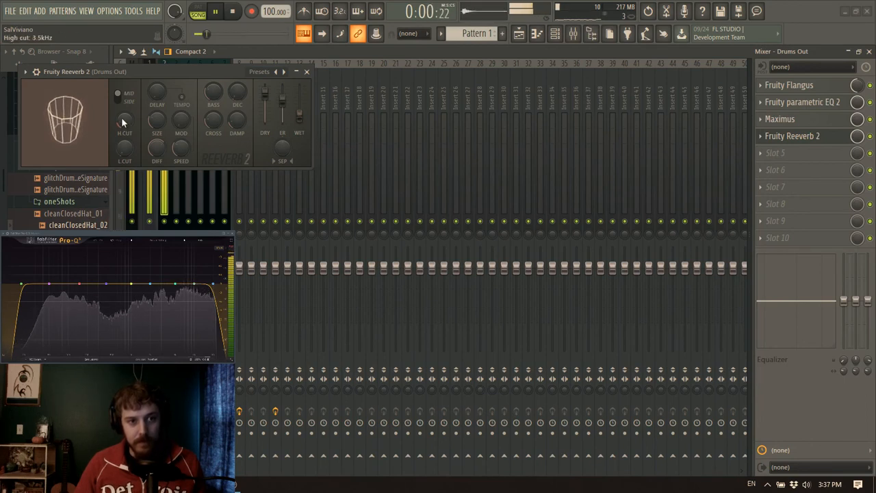
drag(231, 124, 231, 143)
drag(123, 156, 123, 145)
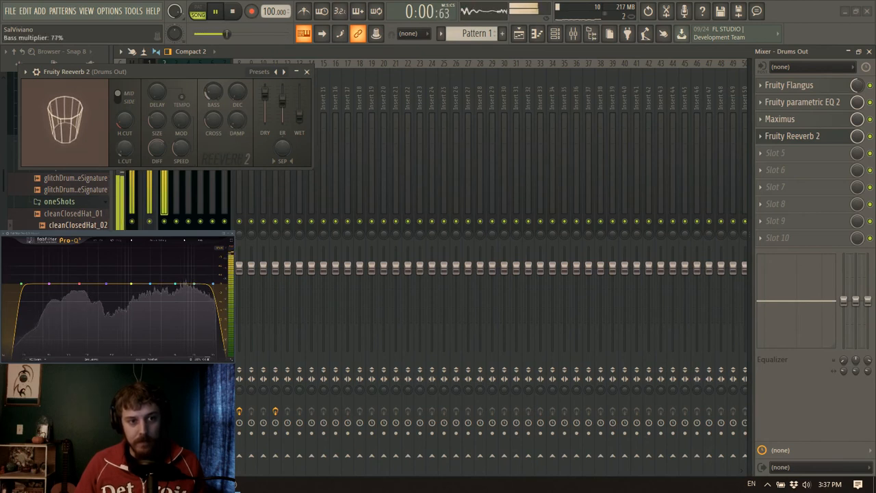
Set the reverb's bass multiplier to 52% and its crossover to 284 Hz
key(space)
drag(213, 94, 213, 101)
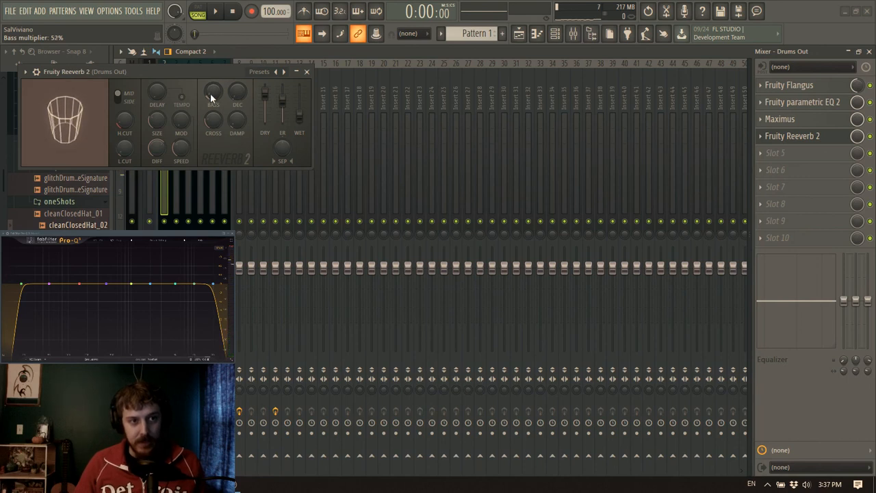
drag(211, 117, 211, 123)
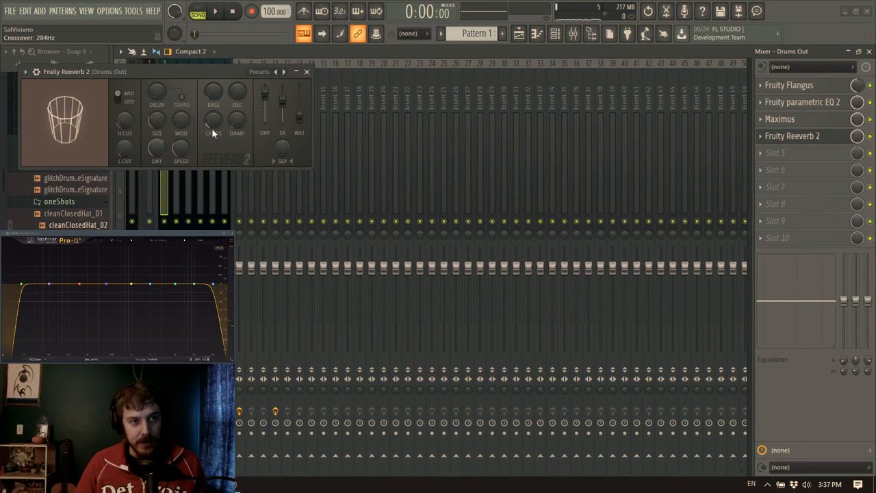
key(space)
key(space)
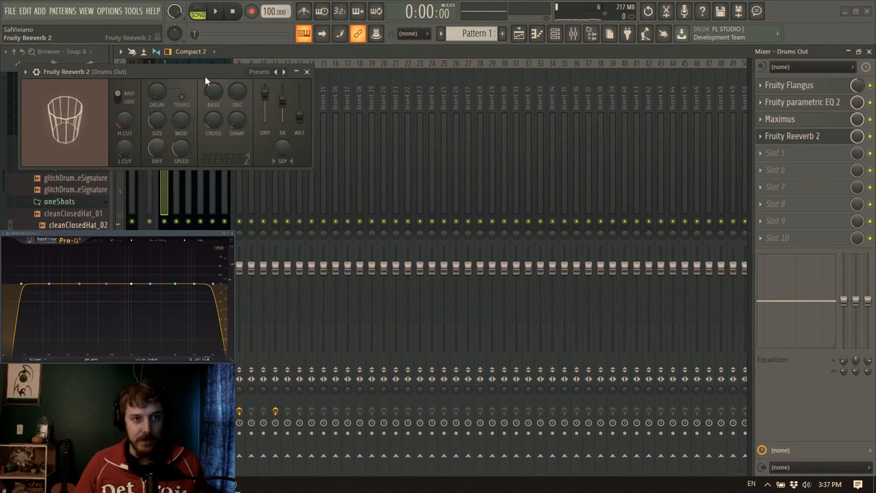
Audition the drums through Fruity Reeverb 2, set its high damping to 2.0 kHz, and close the plugin window
drag(206, 75, 304, 77)
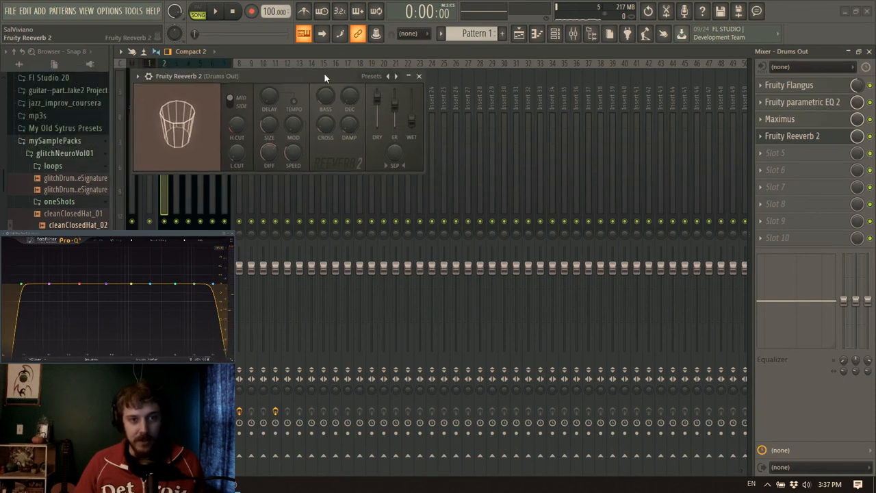
key(space)
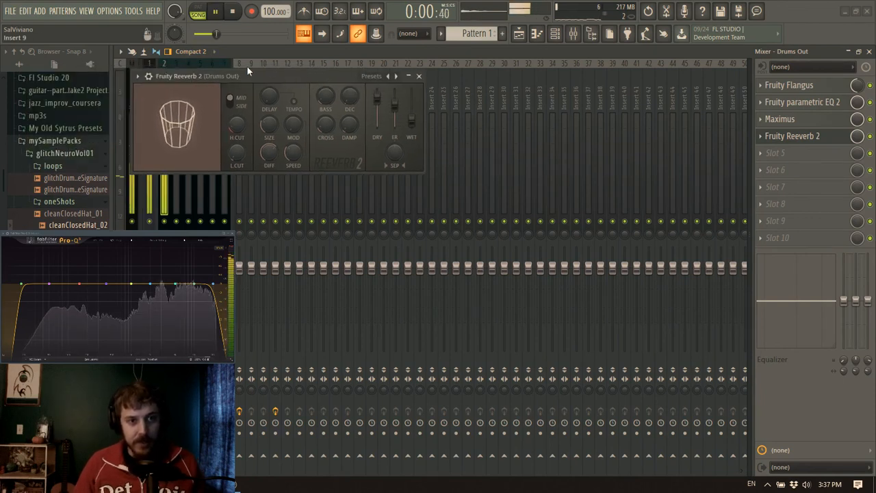
key(space)
drag(330, 80, 349, 69)
key(space)
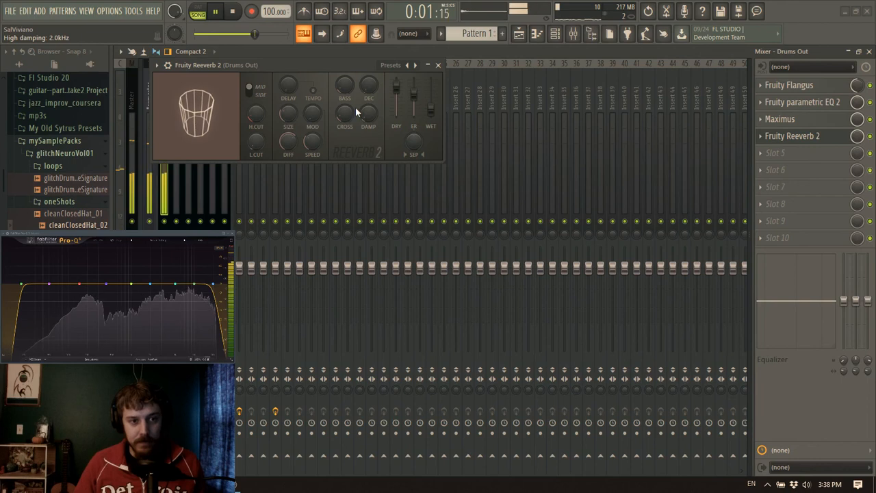
click(438, 67)
Reselect the Drums Out track and audition the drum loop through its full effects chain
key(space)
click(136, 209)
click(166, 109)
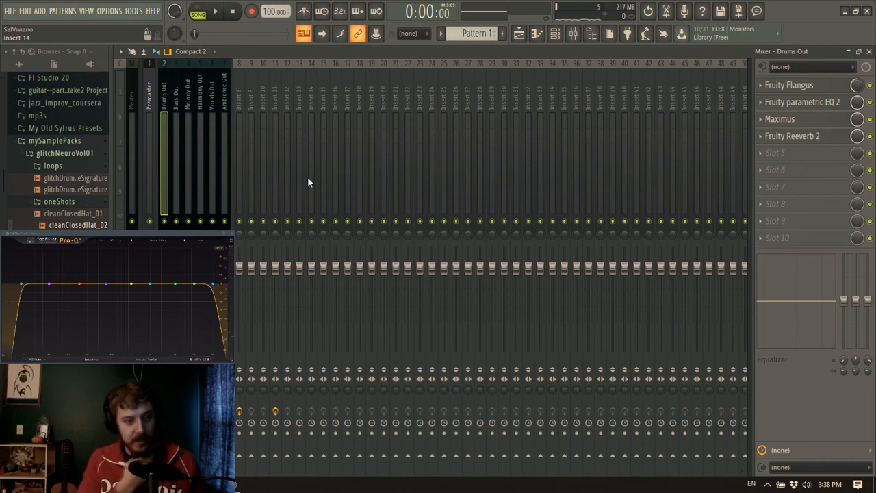
key(space)
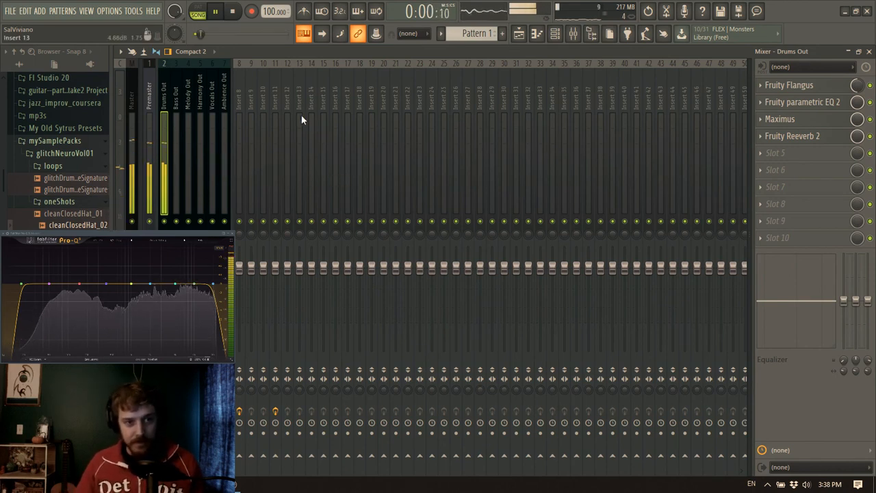
click(232, 12)
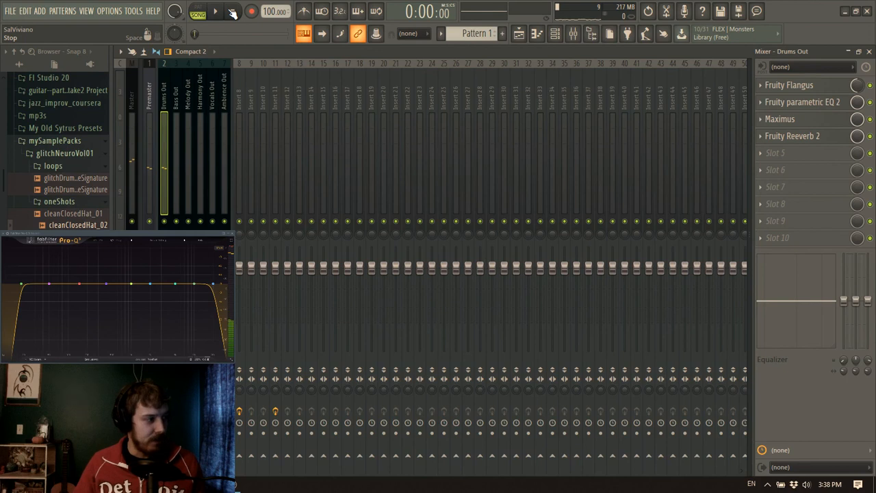
Close the mixer, preview the clean one-shots in the glitchNeuroVol01 sample pack, and reopen the mixer
click(869, 51)
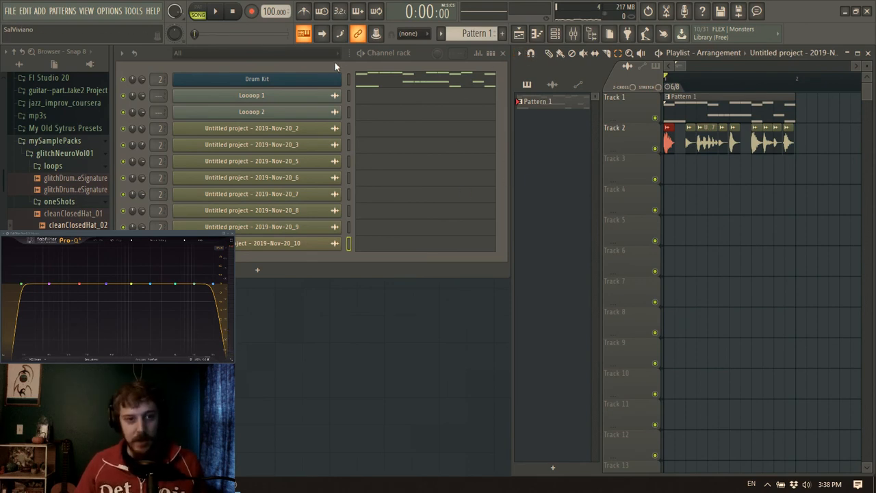
key(Down)
key(Down)
key(Down)
key(Down)
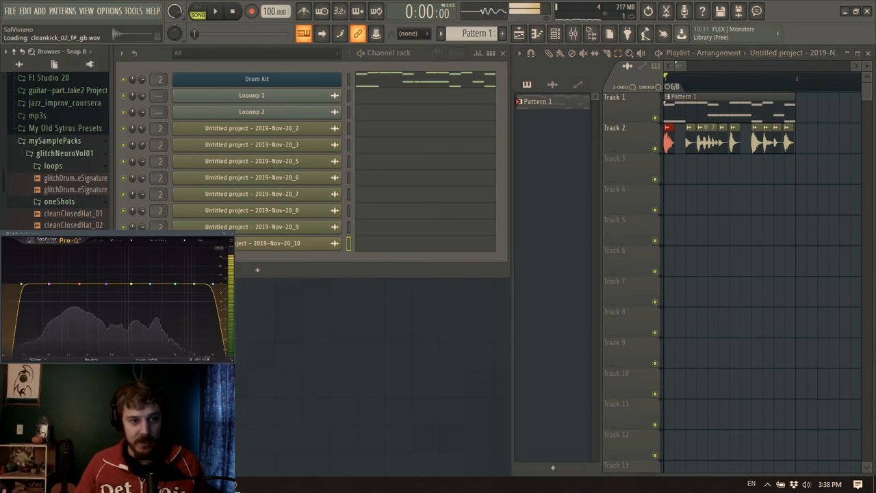
key(Down)
key(Down)
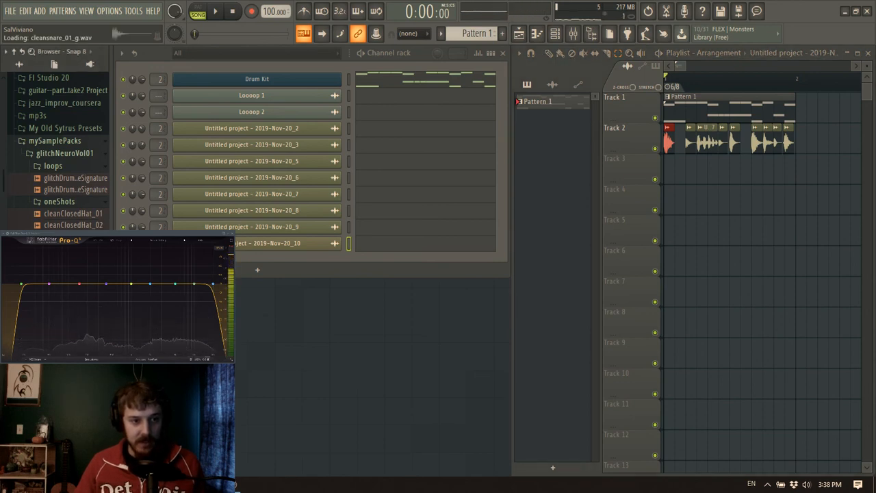
click(75, 213)
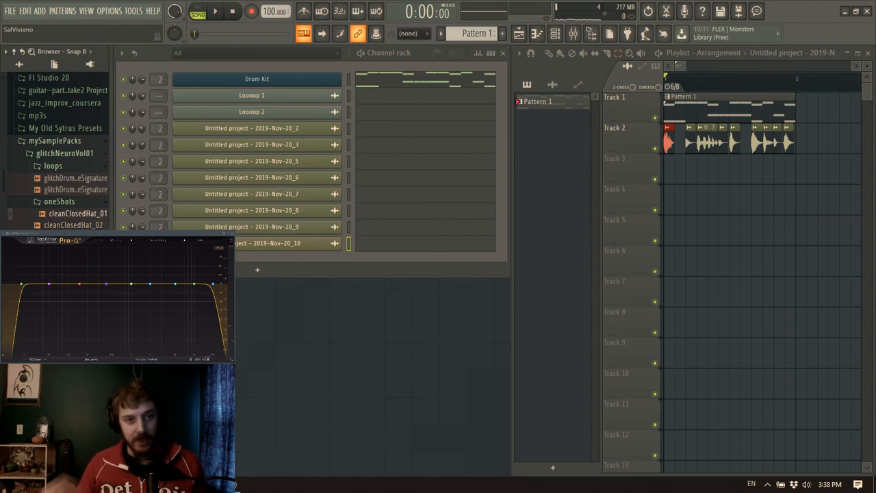
click(574, 33)
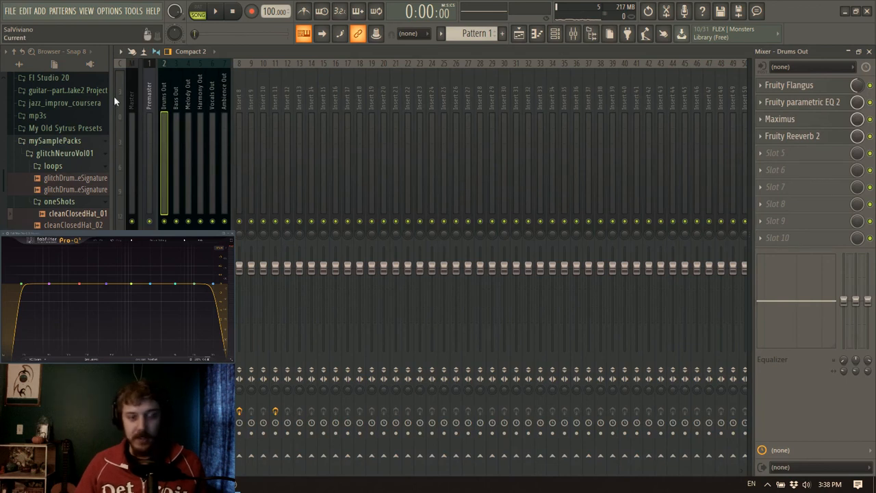